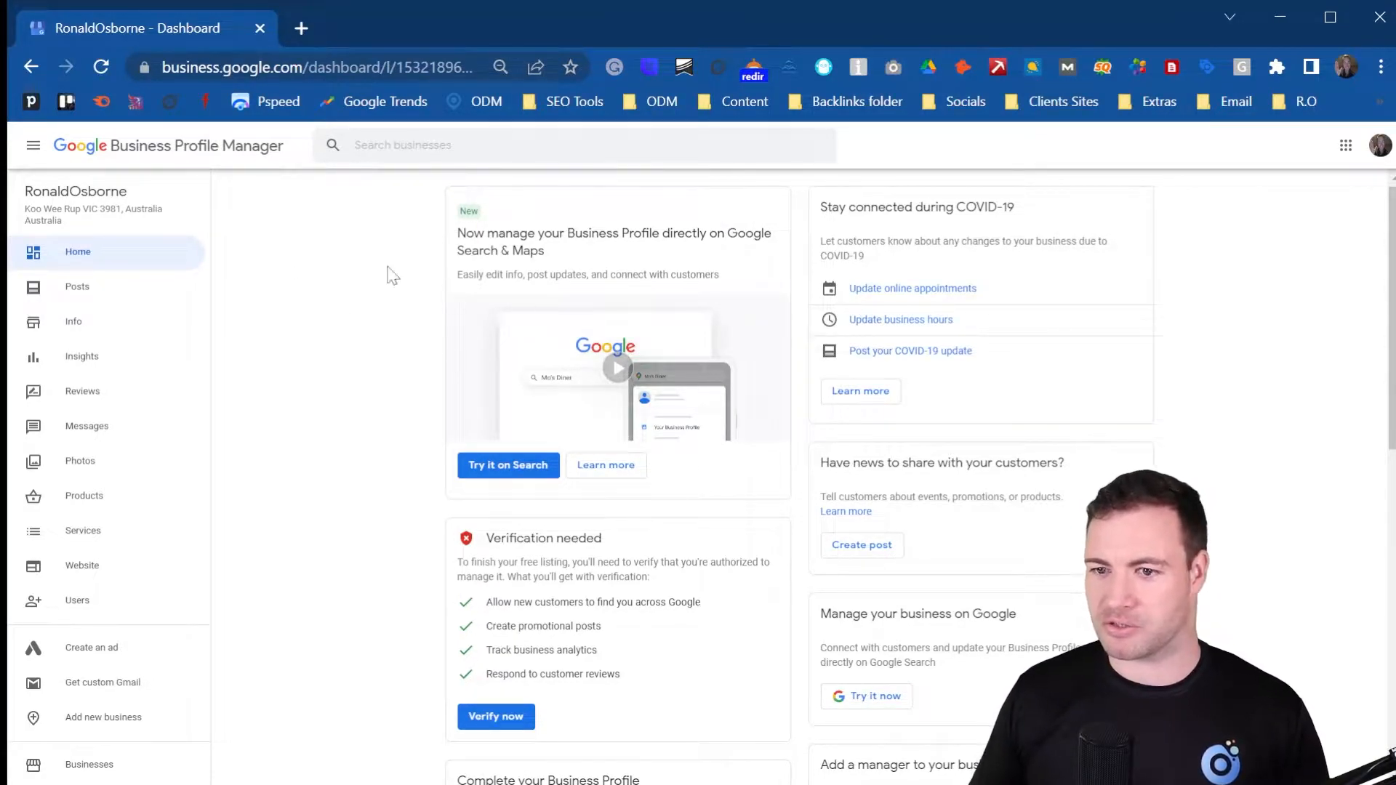
- Start adding business hours from the profile completion checklist and mark Monday through Friday as open
scroll(370, 411, "down", 5)
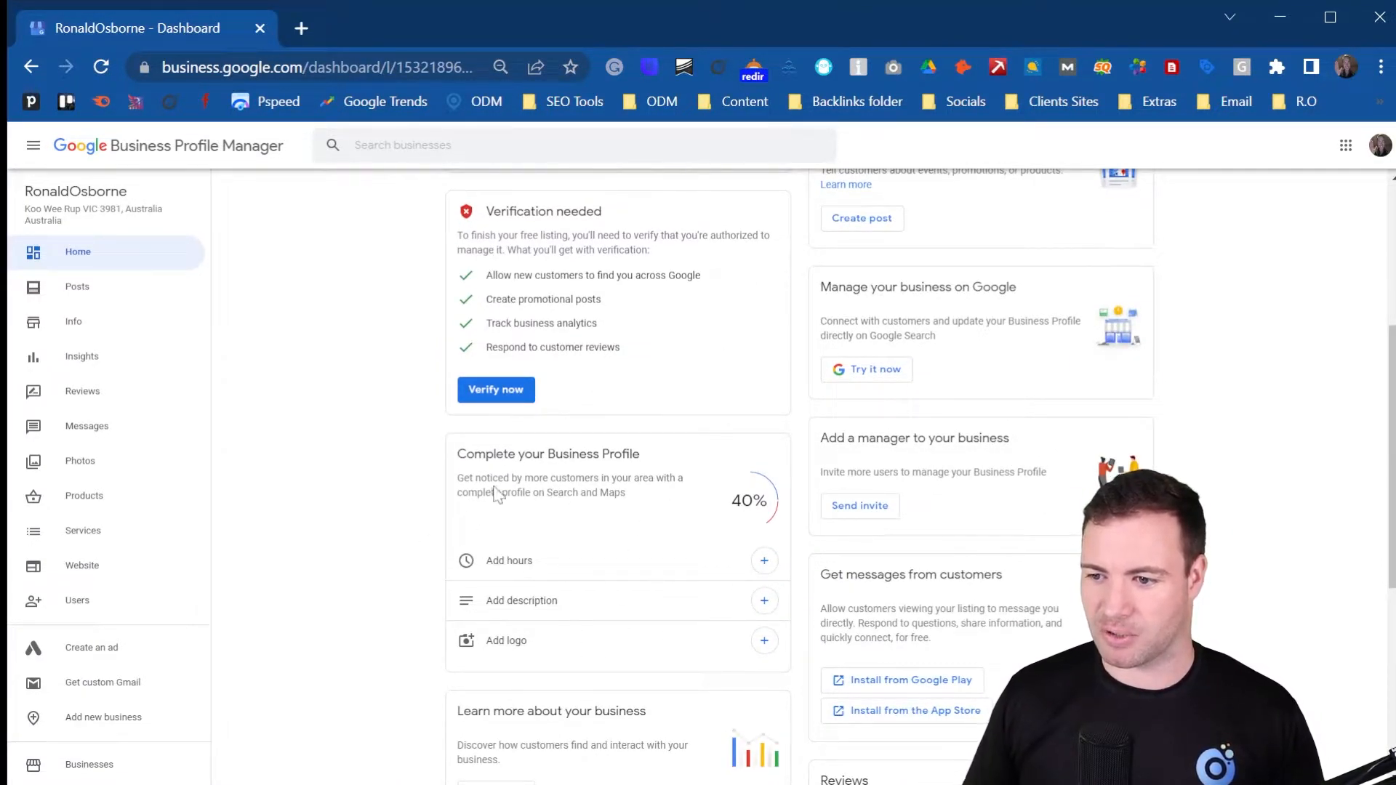
left_click_drag(460, 456, 650, 450)
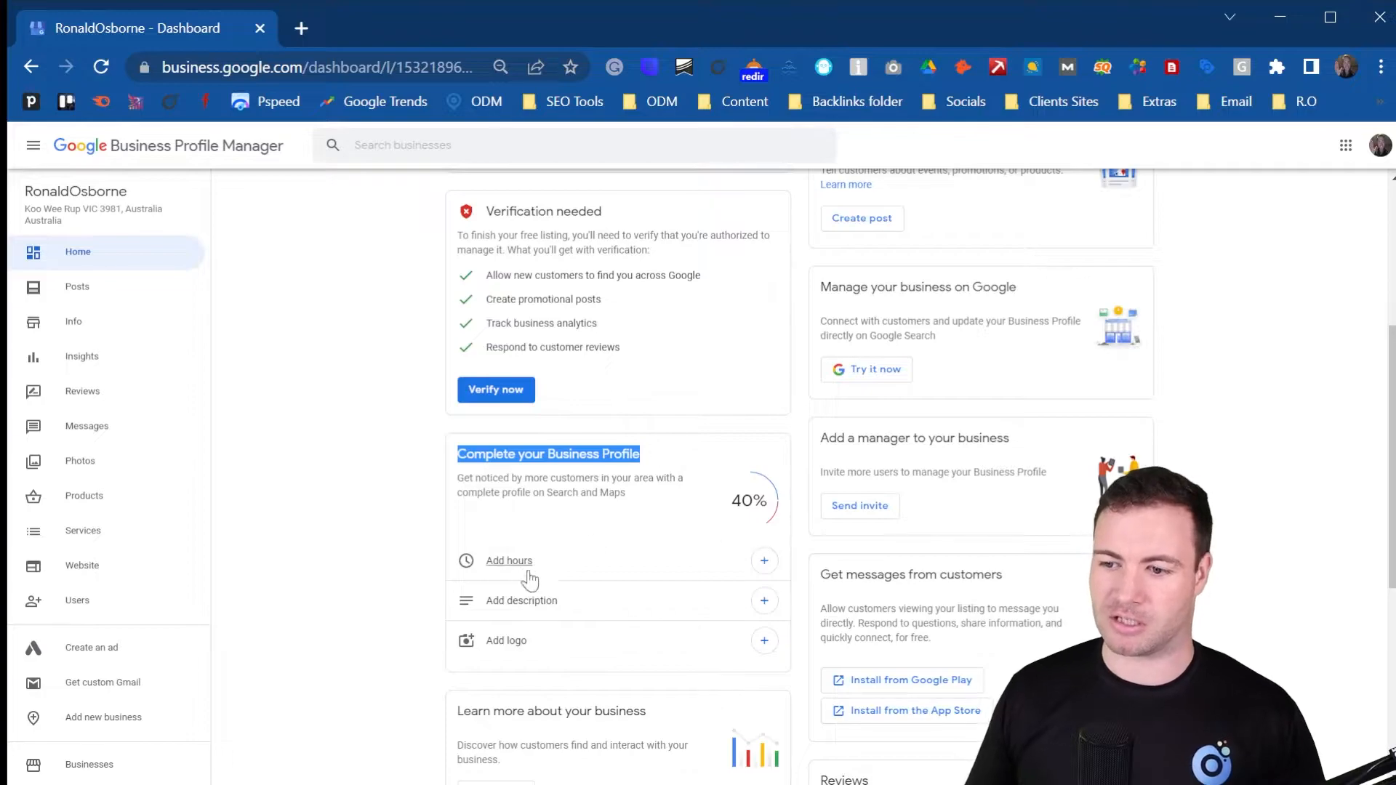
left_click(771, 559)
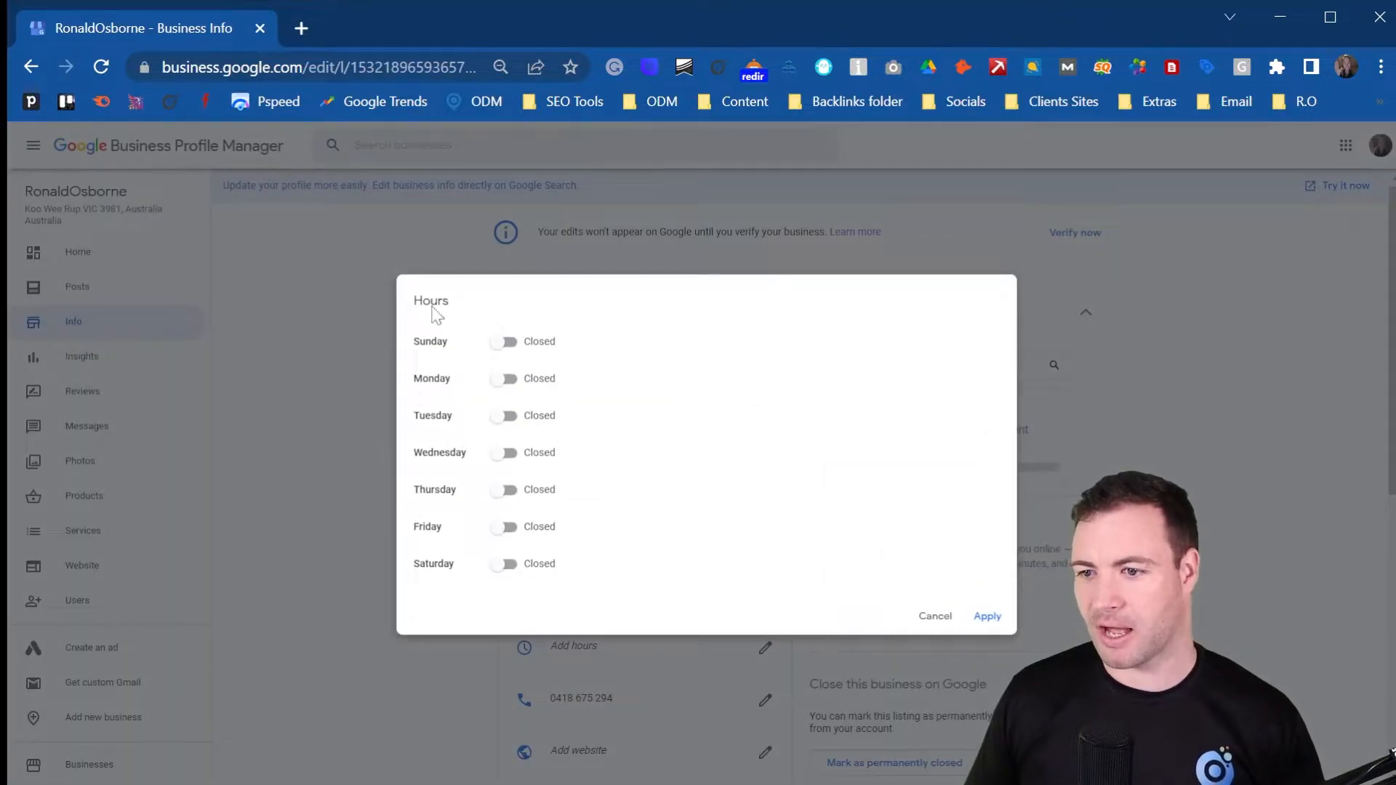
left_click(503, 378)
left_click(503, 416)
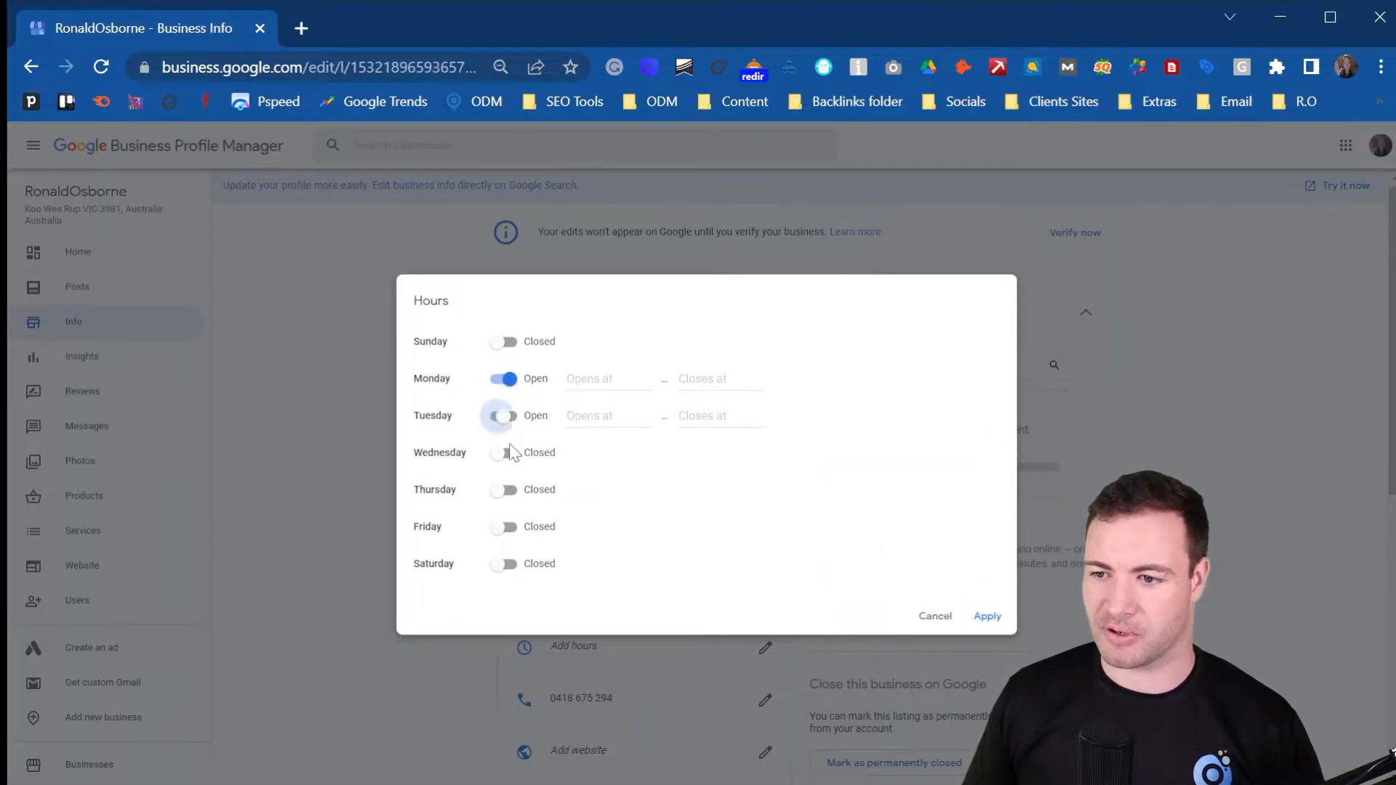
left_click(503, 453)
left_click(503, 490)
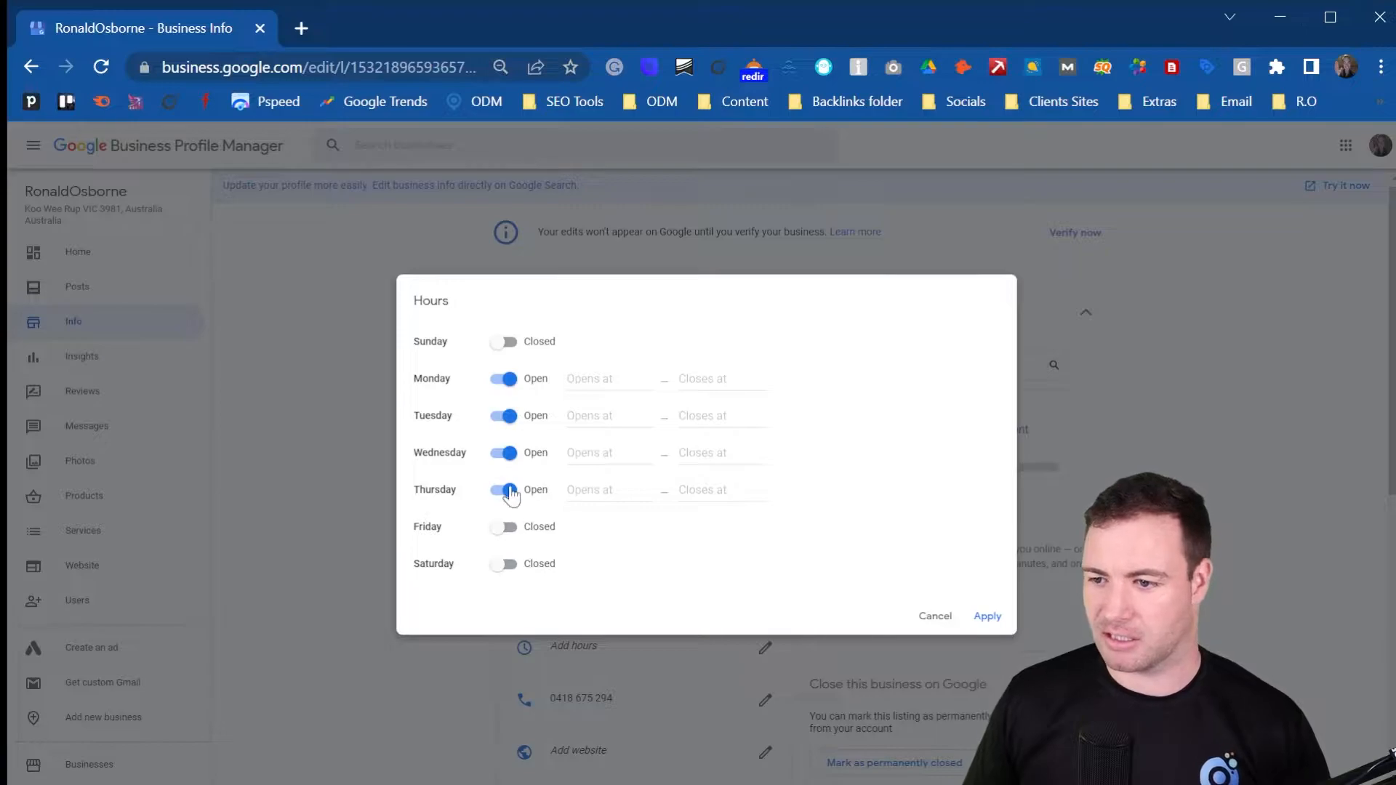
left_click(503, 527)
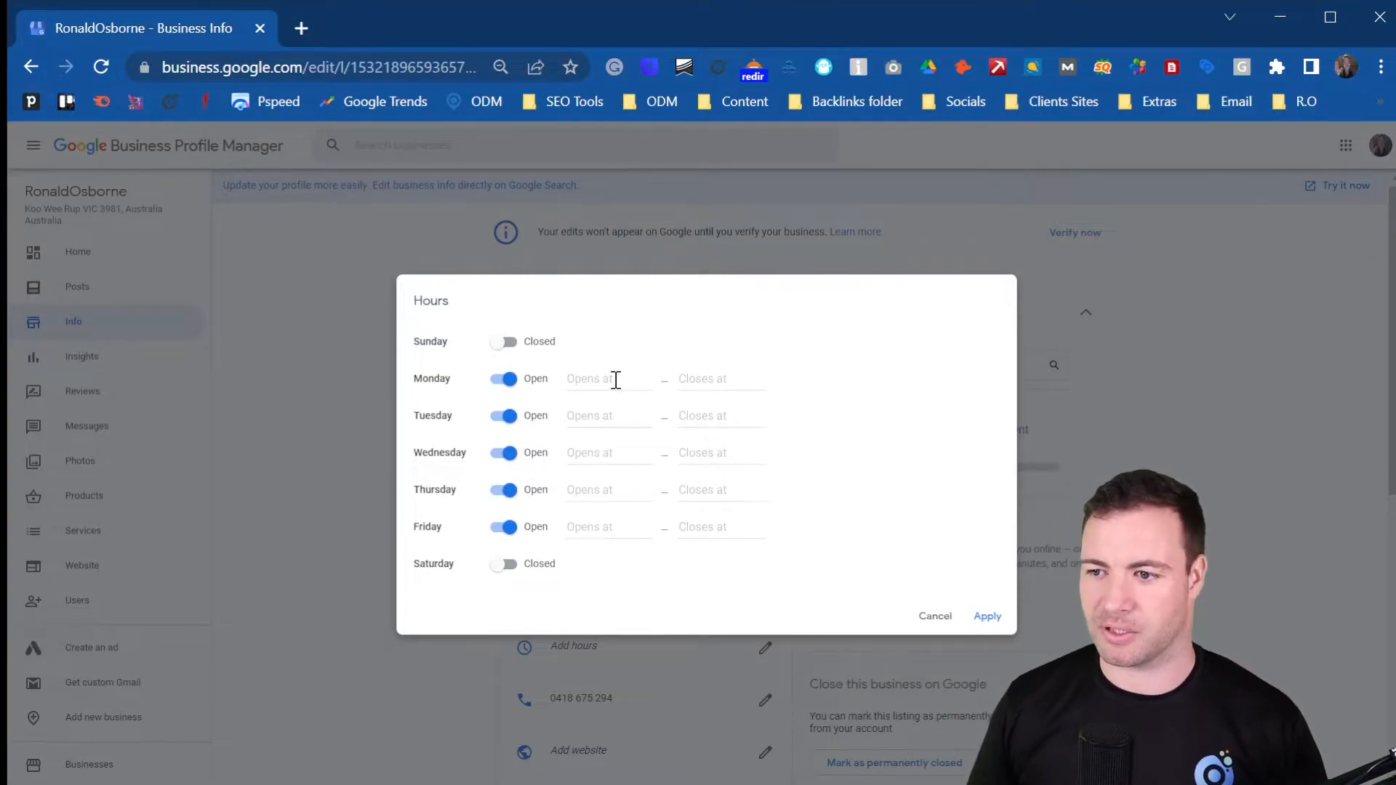
- Set Monday's business hours to open at 9:00 AM and close at 4:30 PM
left_click(616, 380)
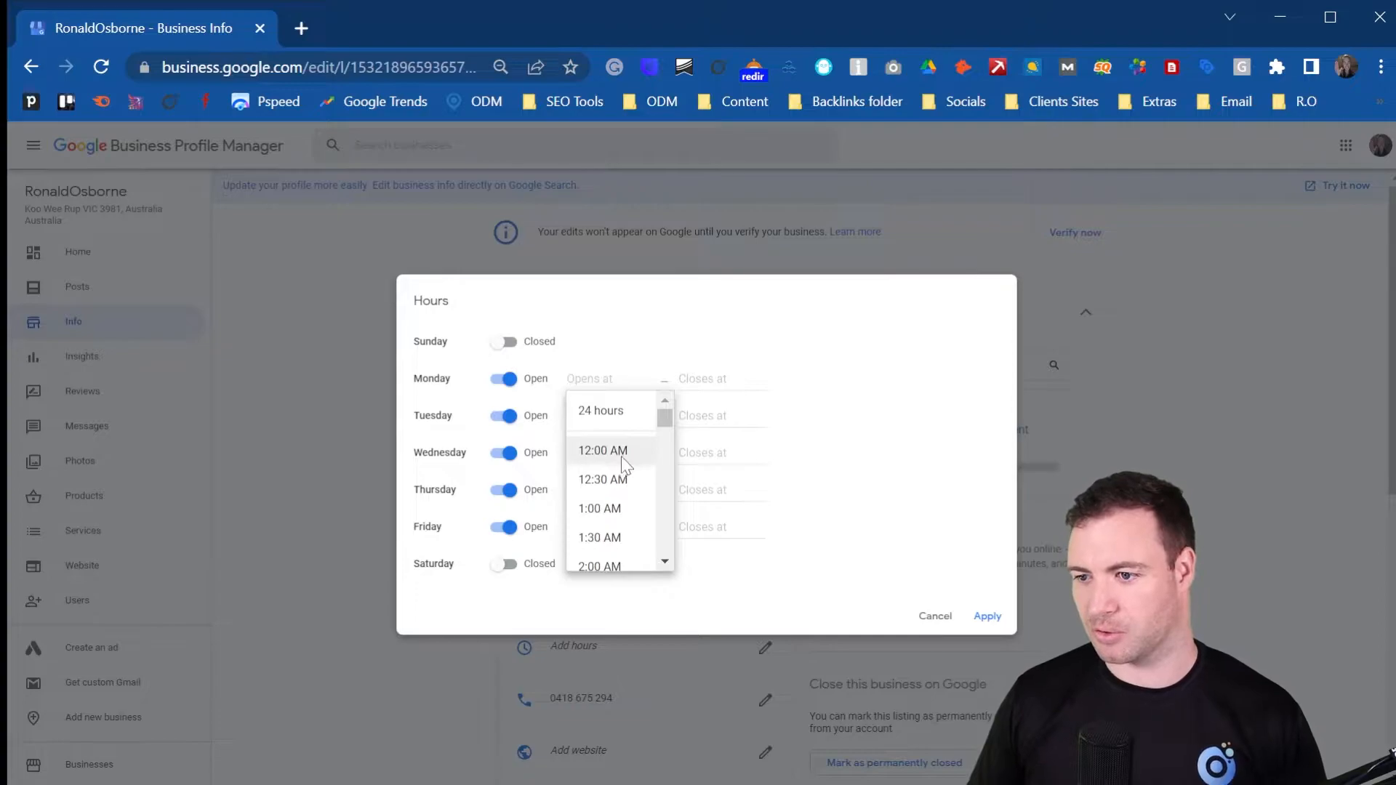
scroll(633, 509, "down", 5)
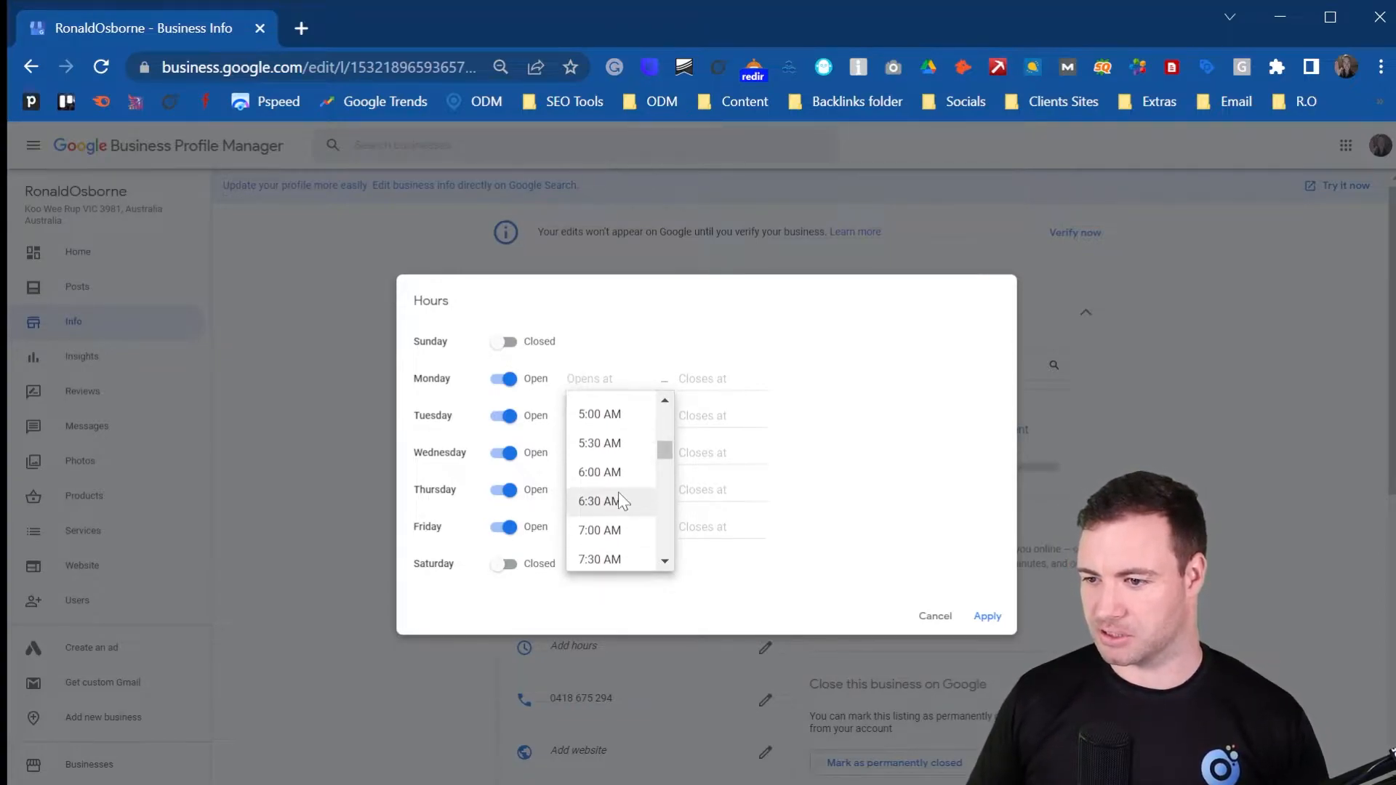
scroll(617, 477, "down", 3)
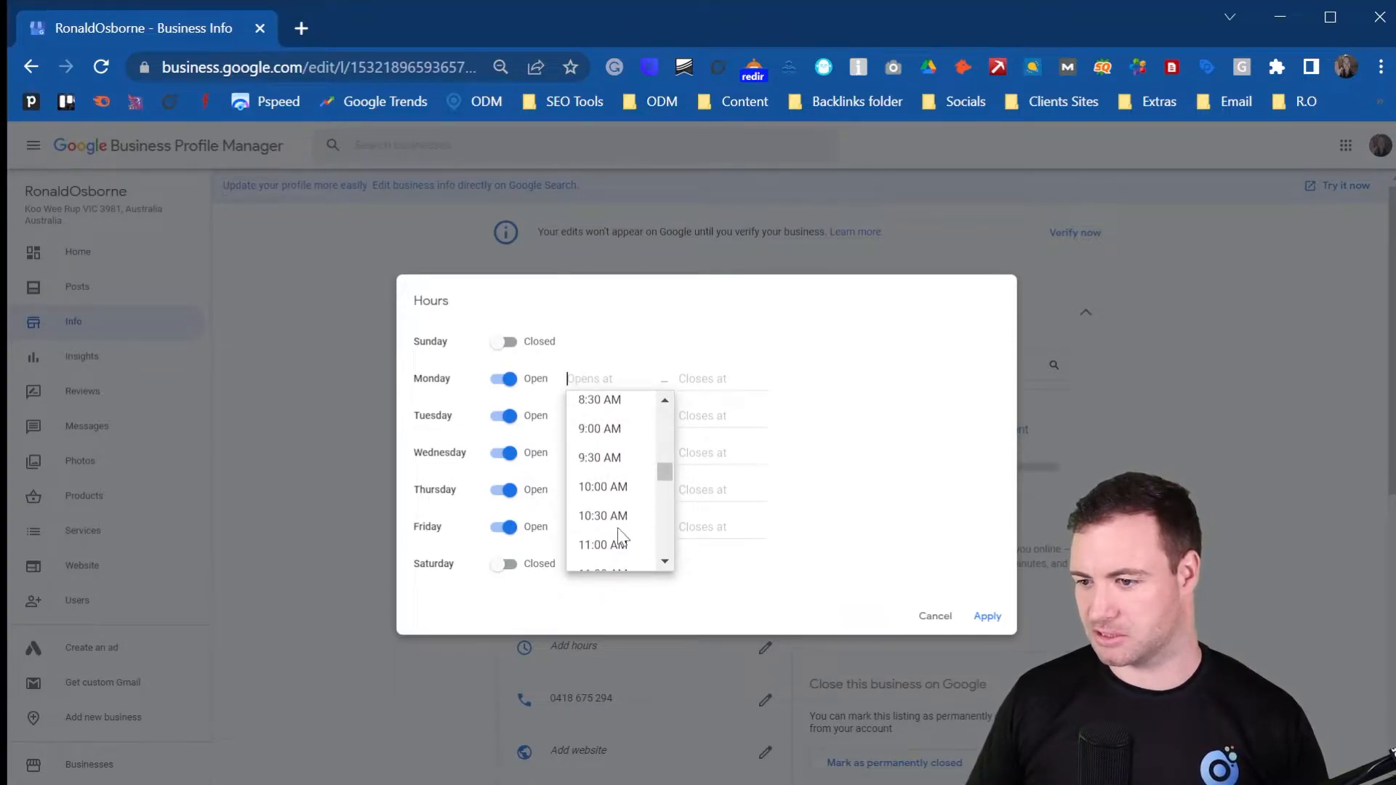
left_click(616, 429)
left_click(692, 378)
scroll(723, 505, "down", 5)
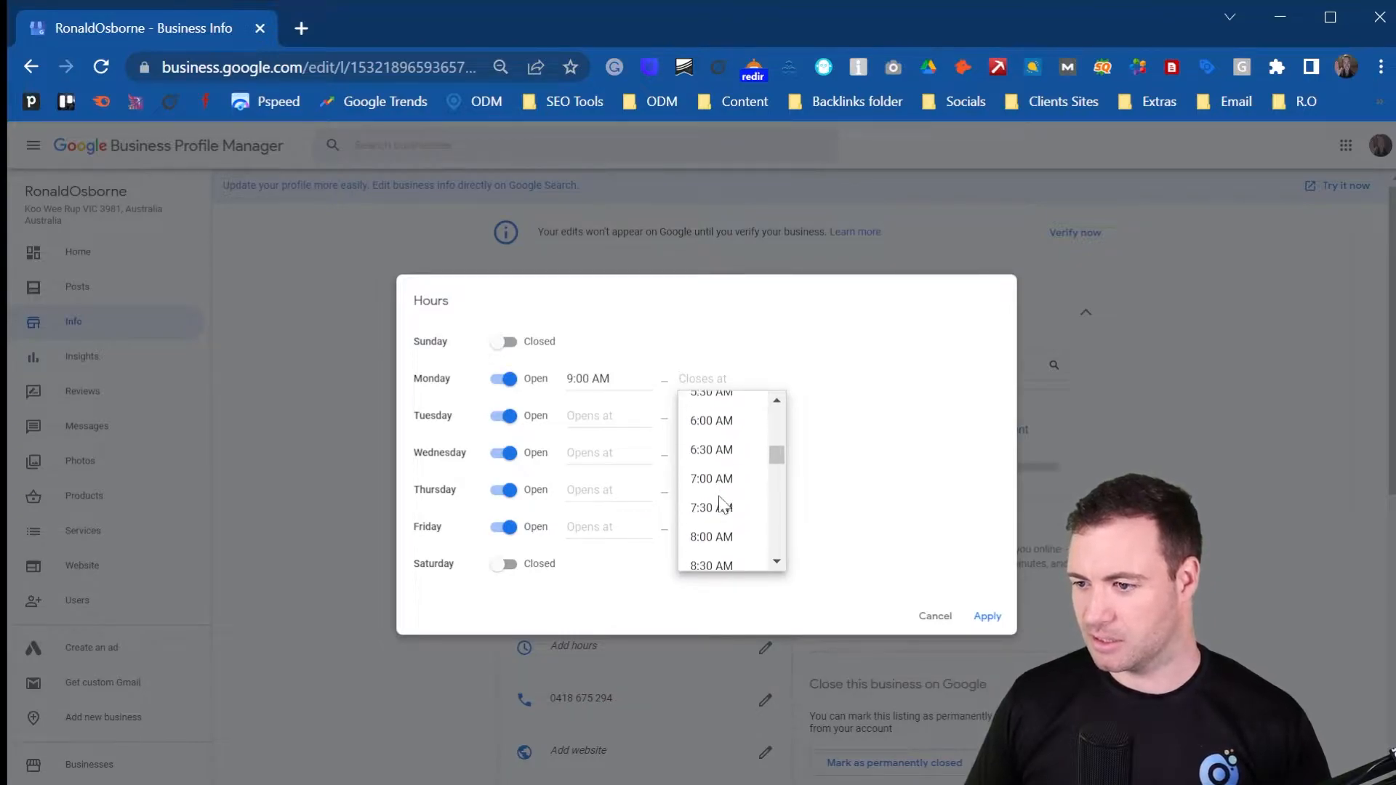
scroll(743, 455, "down", 12)
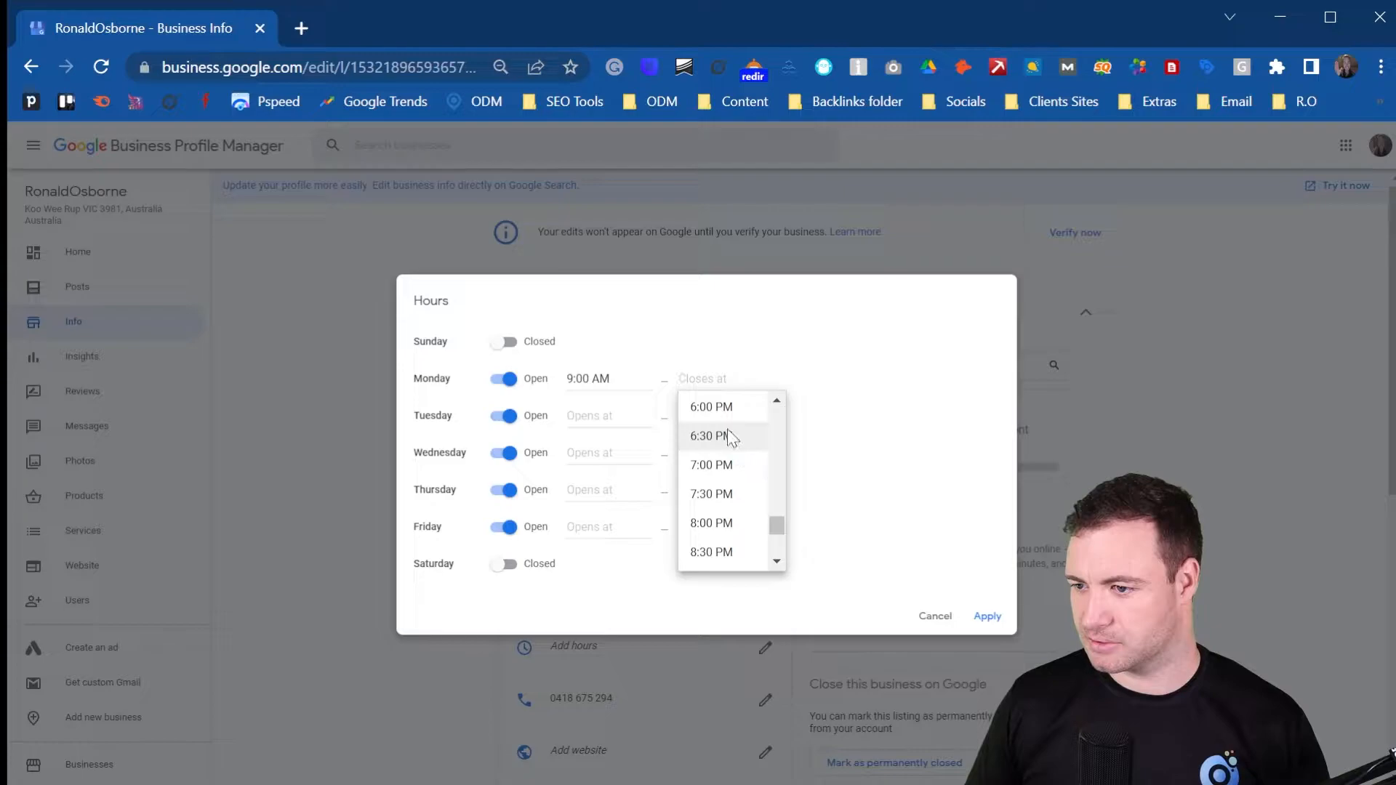
scroll(740, 467, "up", 4)
left_click(742, 542)
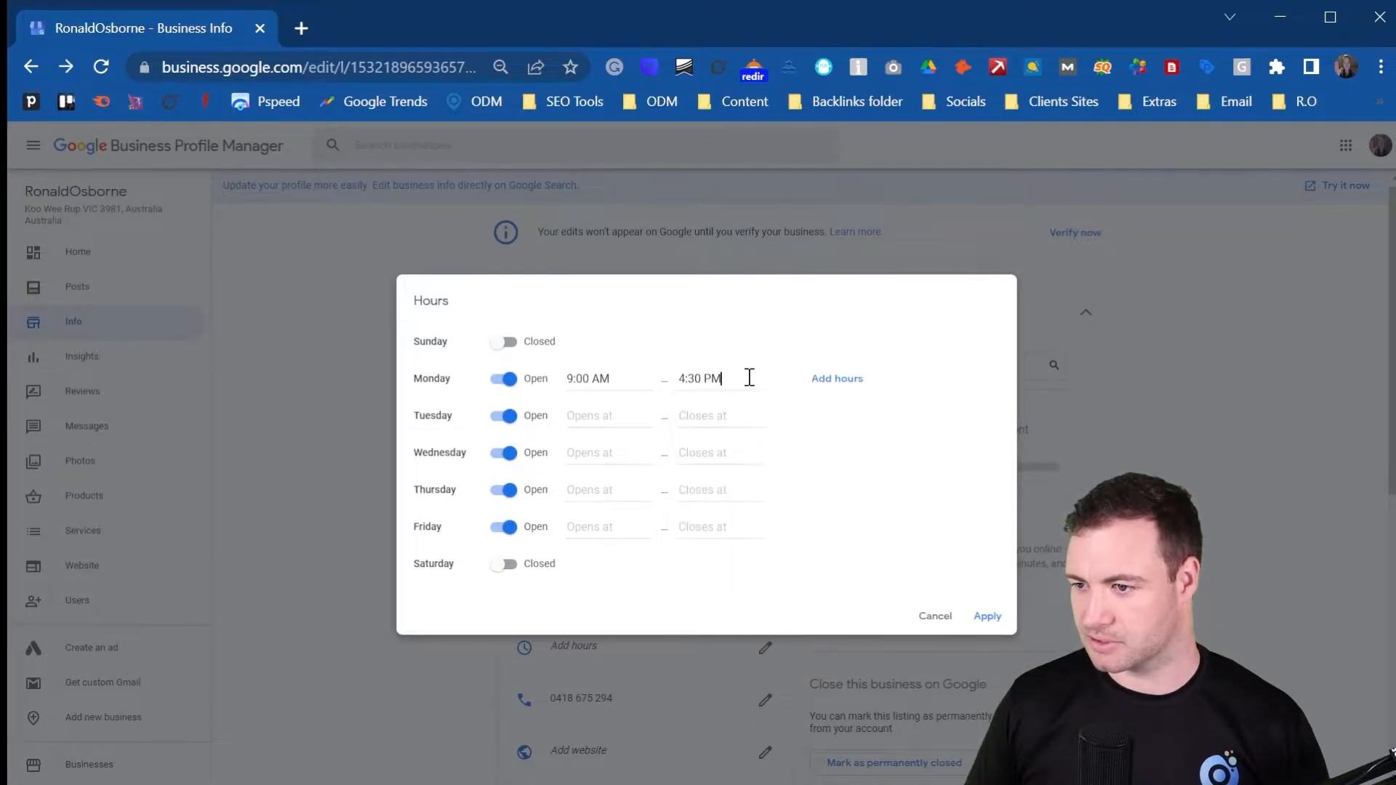
- Copy Monday's 9:00 AM opening time to Tuesday, Wednesday, Thursday and Friday
left_click(610, 379)
key("ctrl+c")
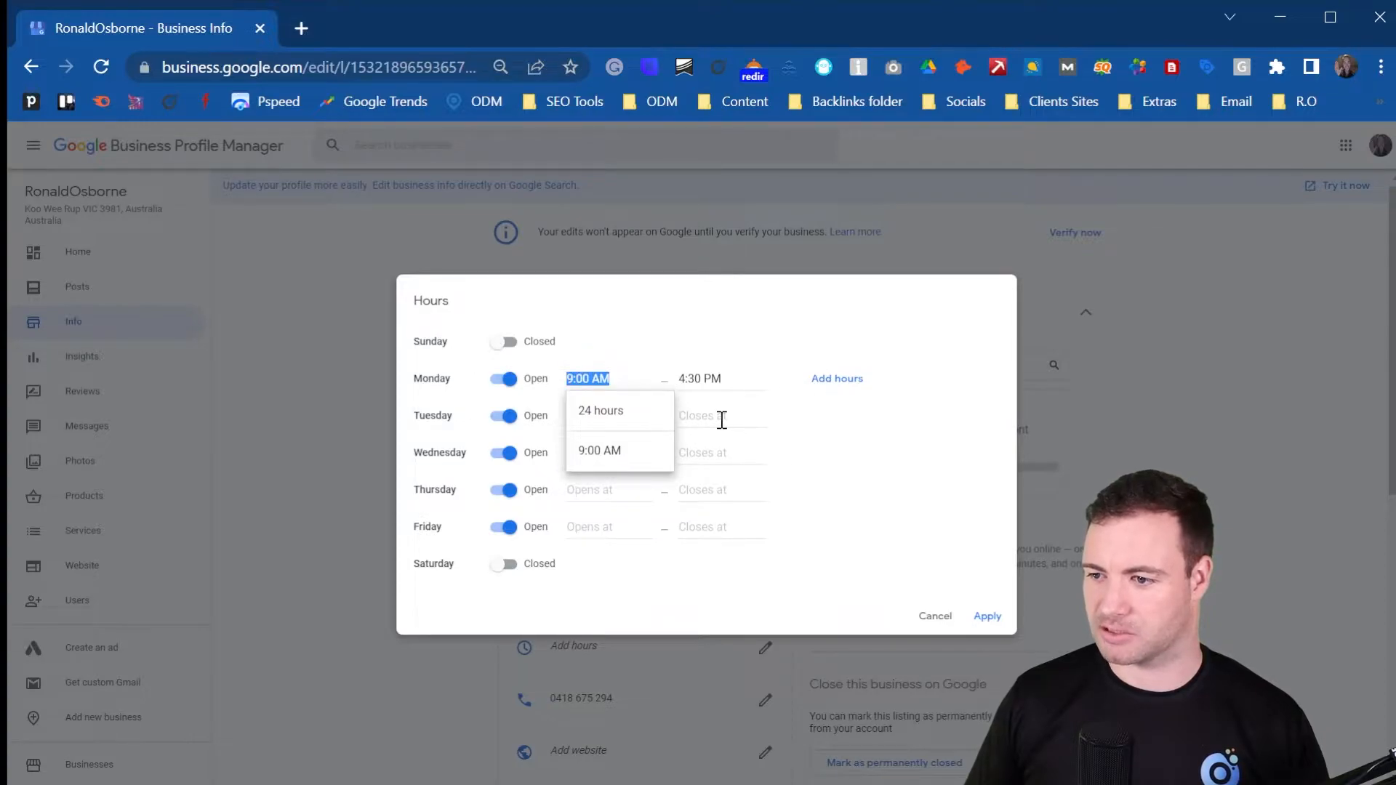
left_click(601, 529)
key("ctrl+v")
left_click(601, 489)
key("ctrl+v")
left_click(591, 452)
key("ctrl+v")
left_click(593, 415)
key("ctrl+v")
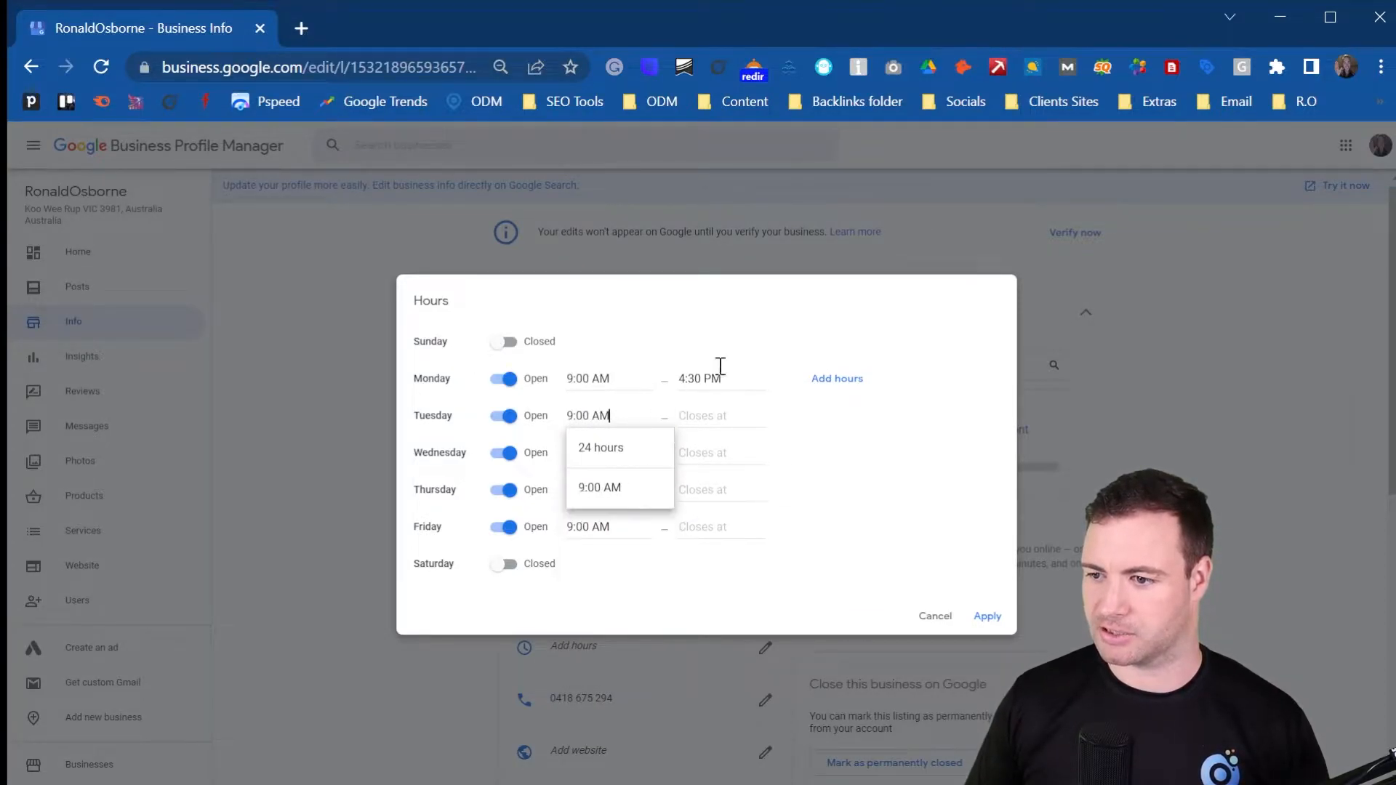
- Copy Monday's 4:30 PM closing time to Tuesday through Friday and apply the business hours
left_click(721, 378)
key("ctrl+c")
left_click(711, 527)
key("ctrl+v")
left_click(710, 487)
key("ctrl+v")
left_click(707, 451)
key("ctrl+v")
left_click(709, 412)
key("ctrl+v")
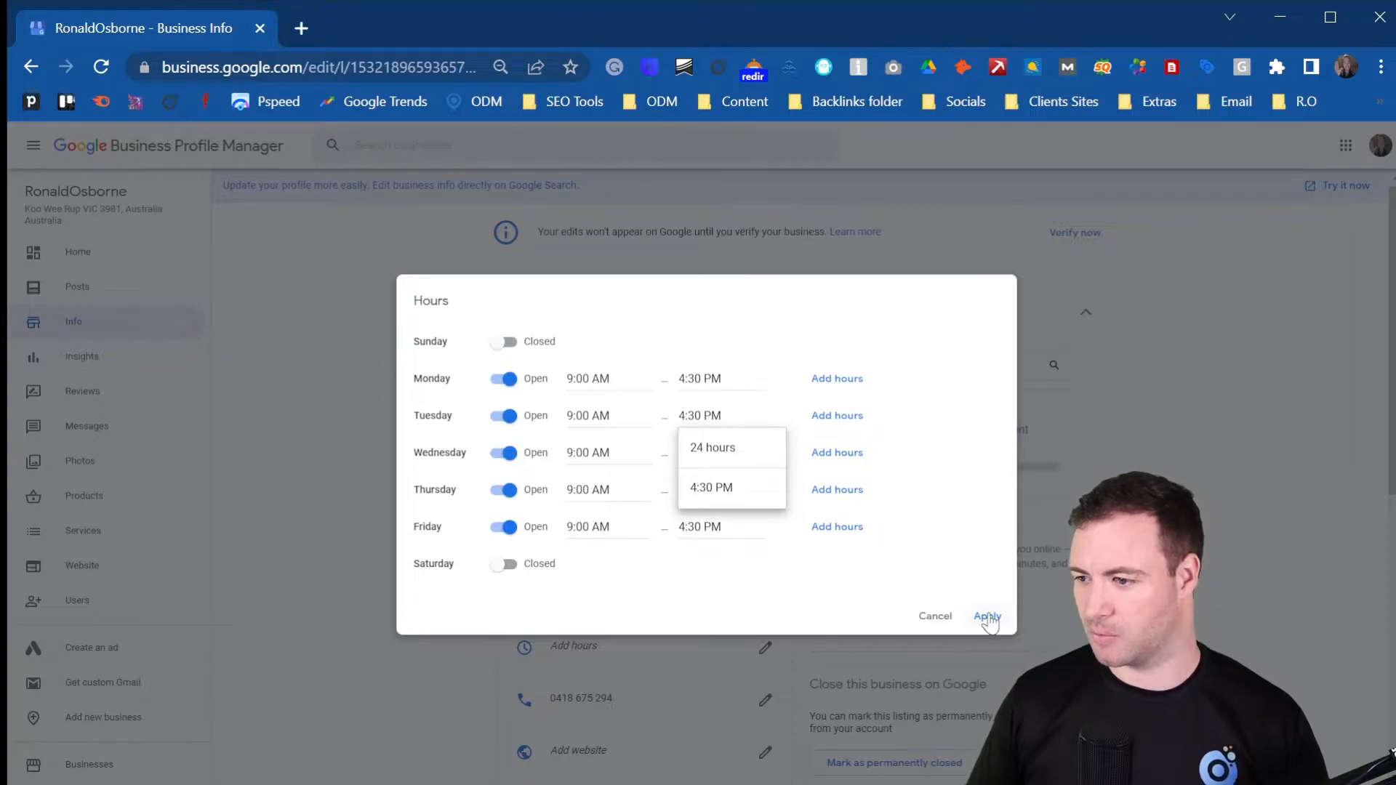
left_click(987, 615)
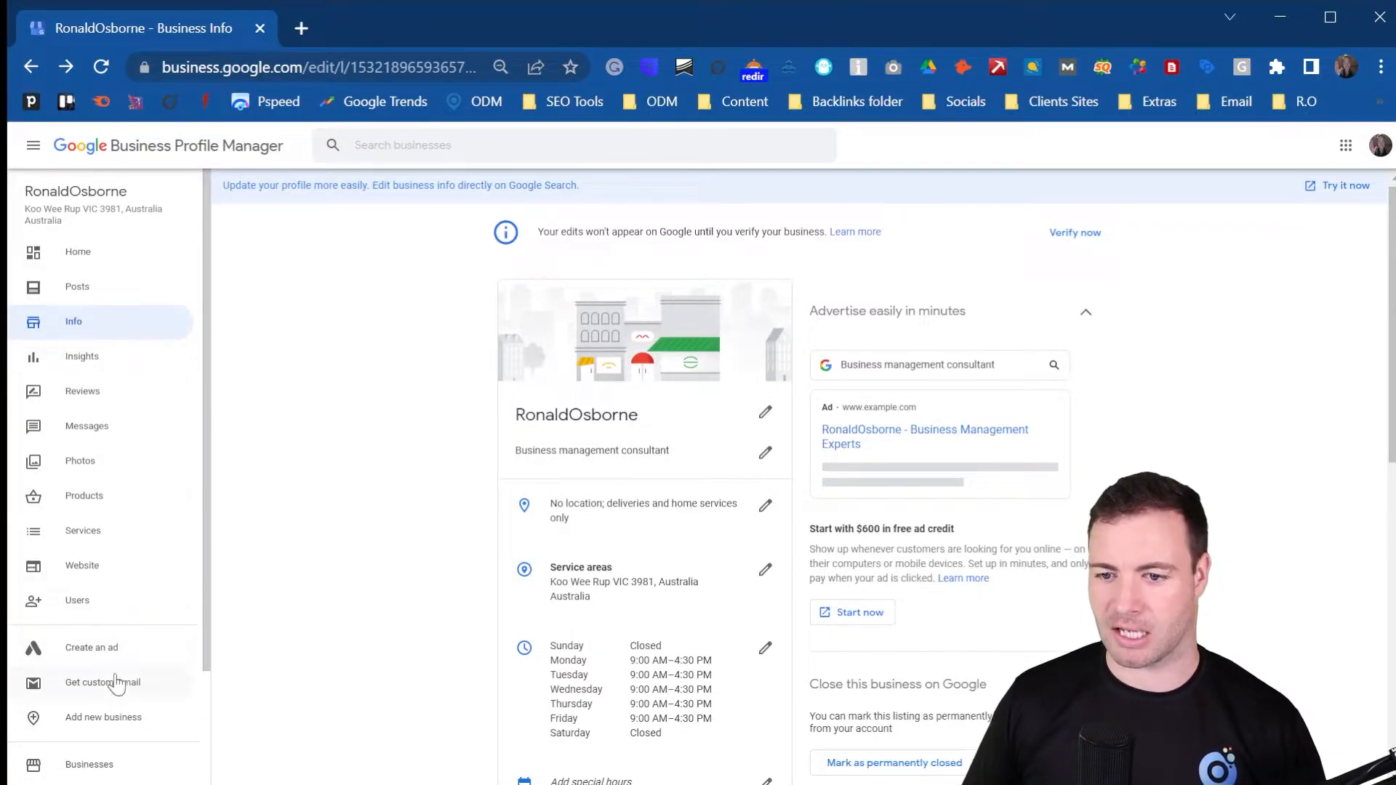
- Review the completion checklist on the dashboard and the full list of details on the business information page
left_click(105, 254)
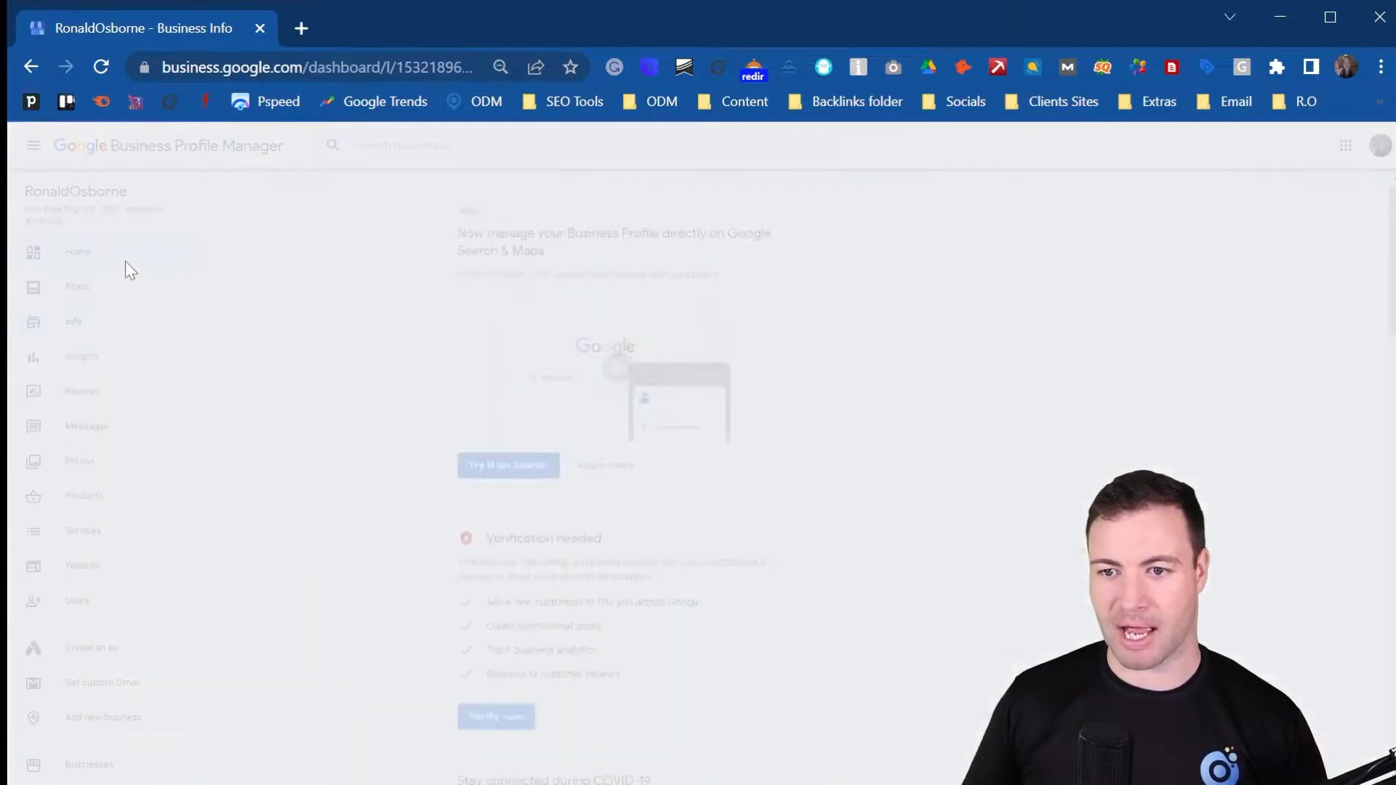
scroll(614, 640, "down", 3)
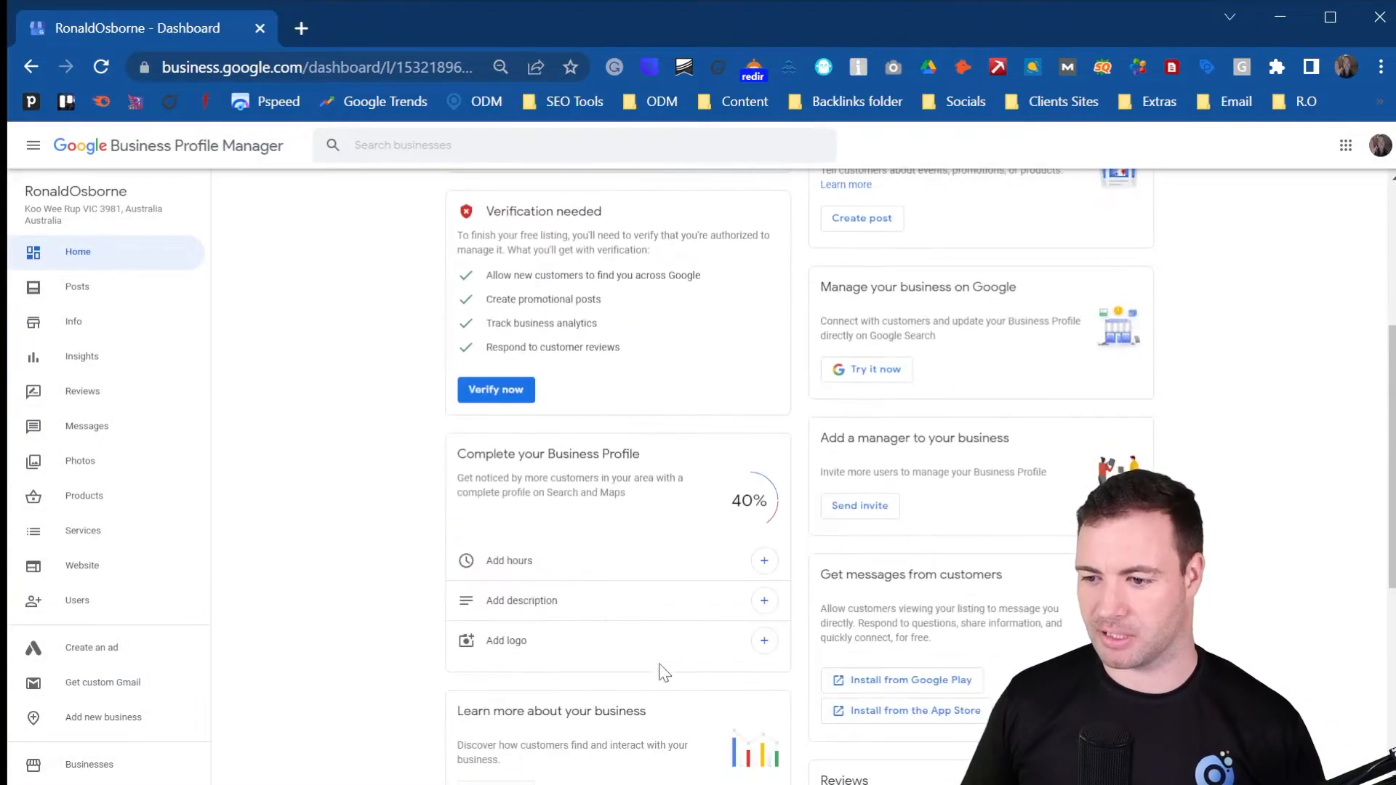
left_click(96, 320)
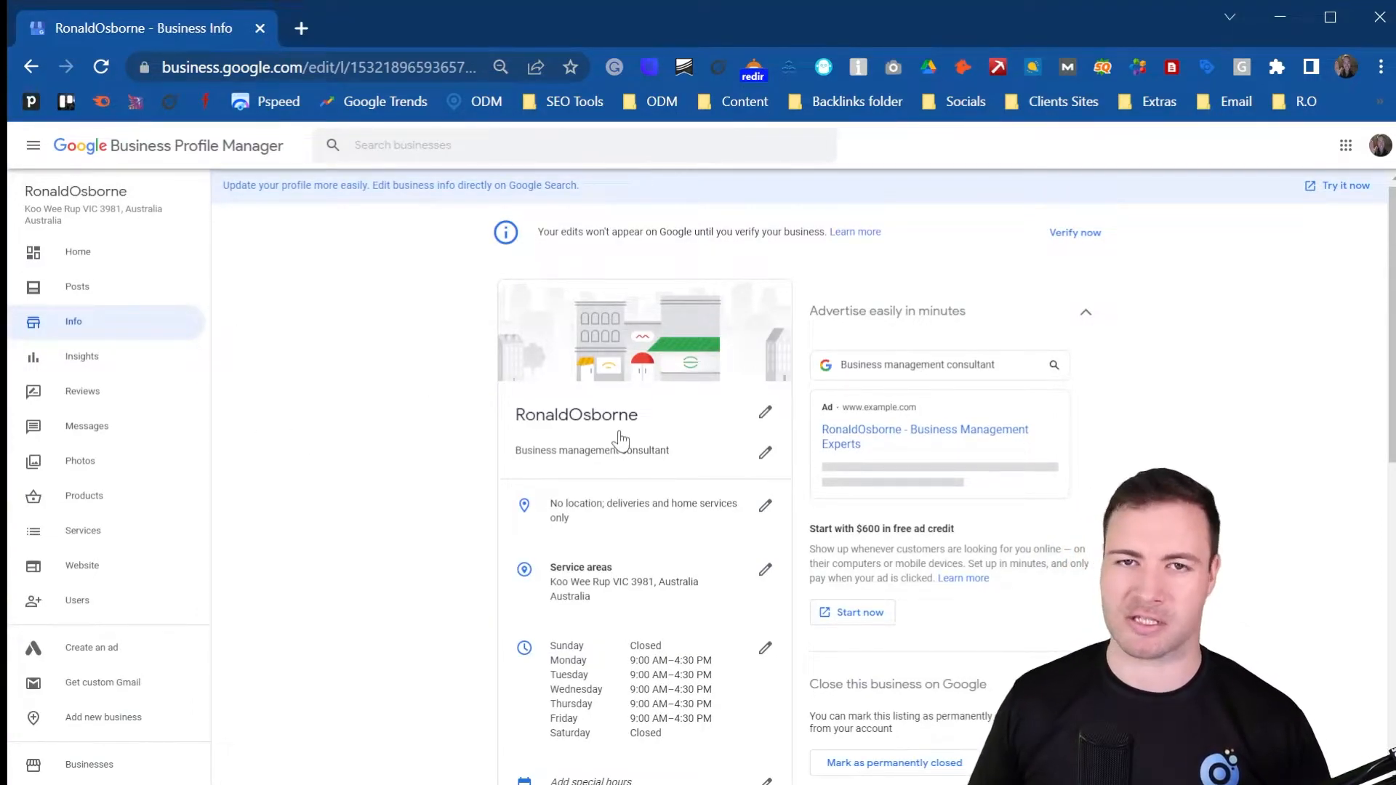
scroll(501, 438, "down", 1)
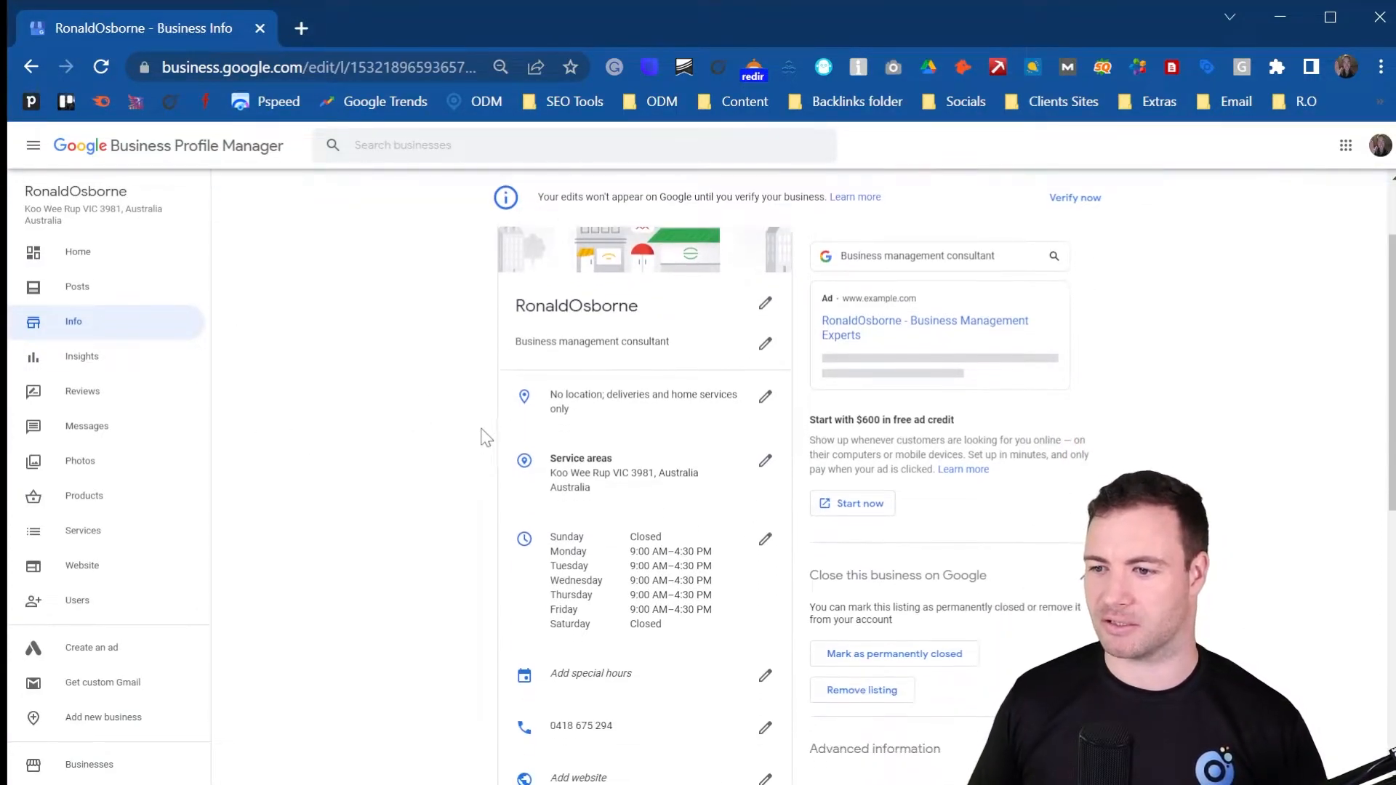
scroll(719, 414, "down", 3)
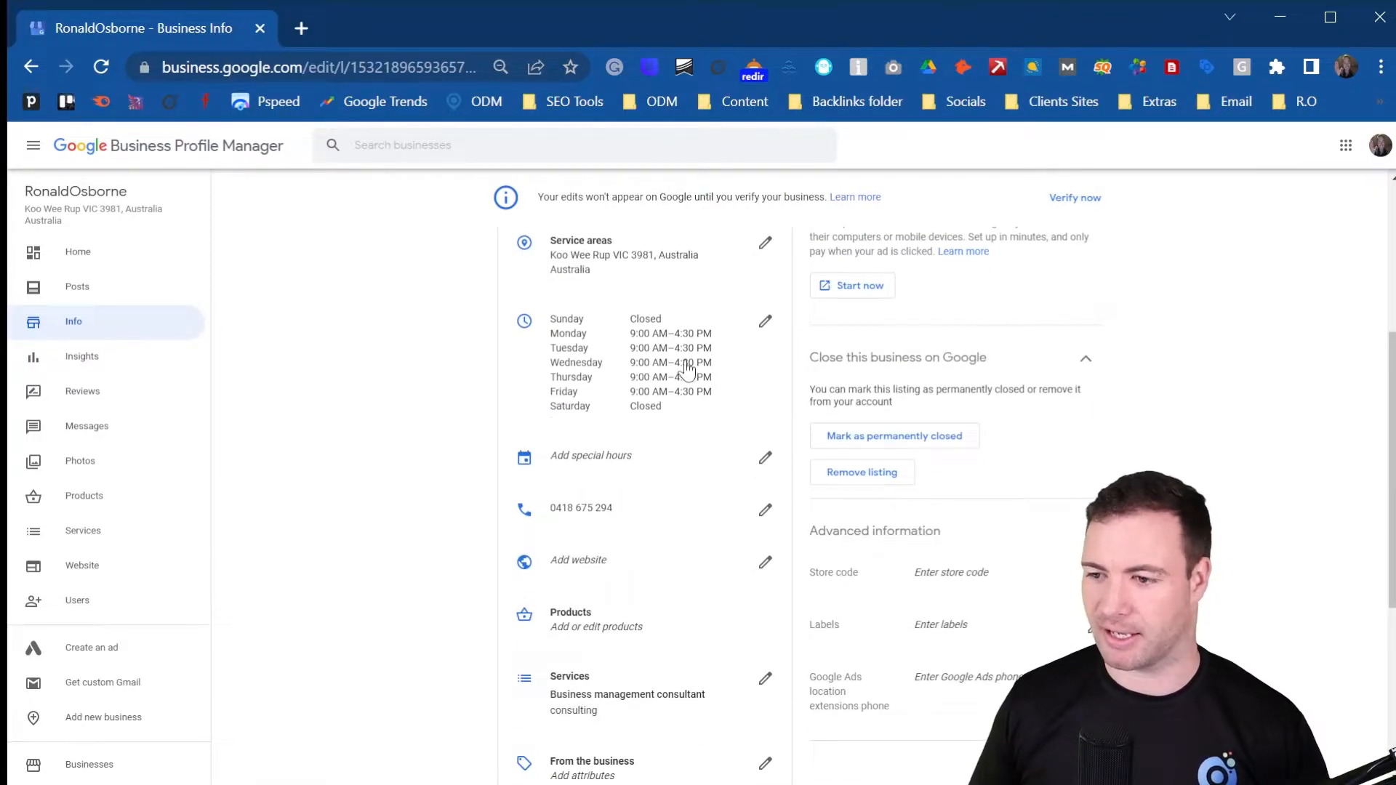
scroll(679, 367, "down", 4)
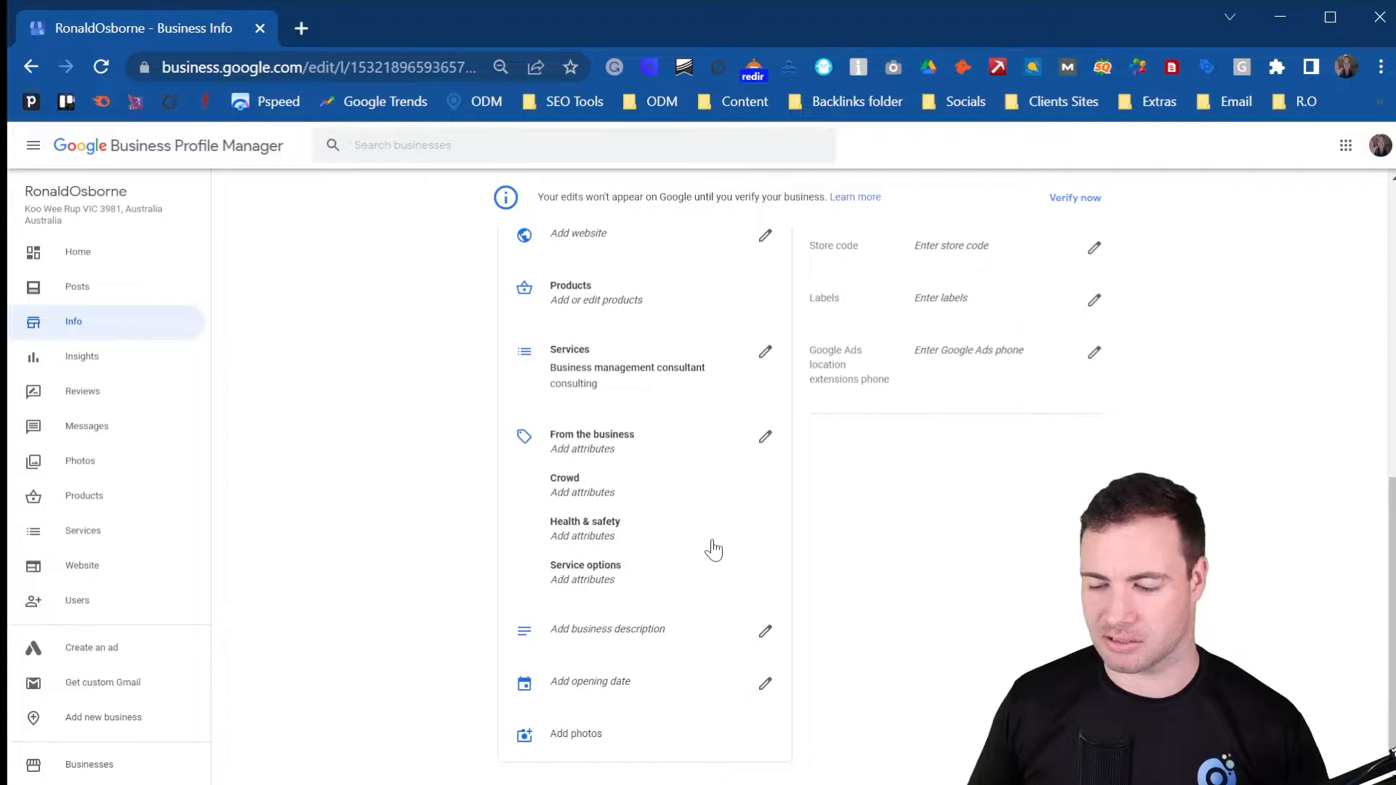
- Add and apply a description saying the named business "helps small business owners with improving their business operations"
left_click(96, 255)
scroll(648, 404, "down", 4)
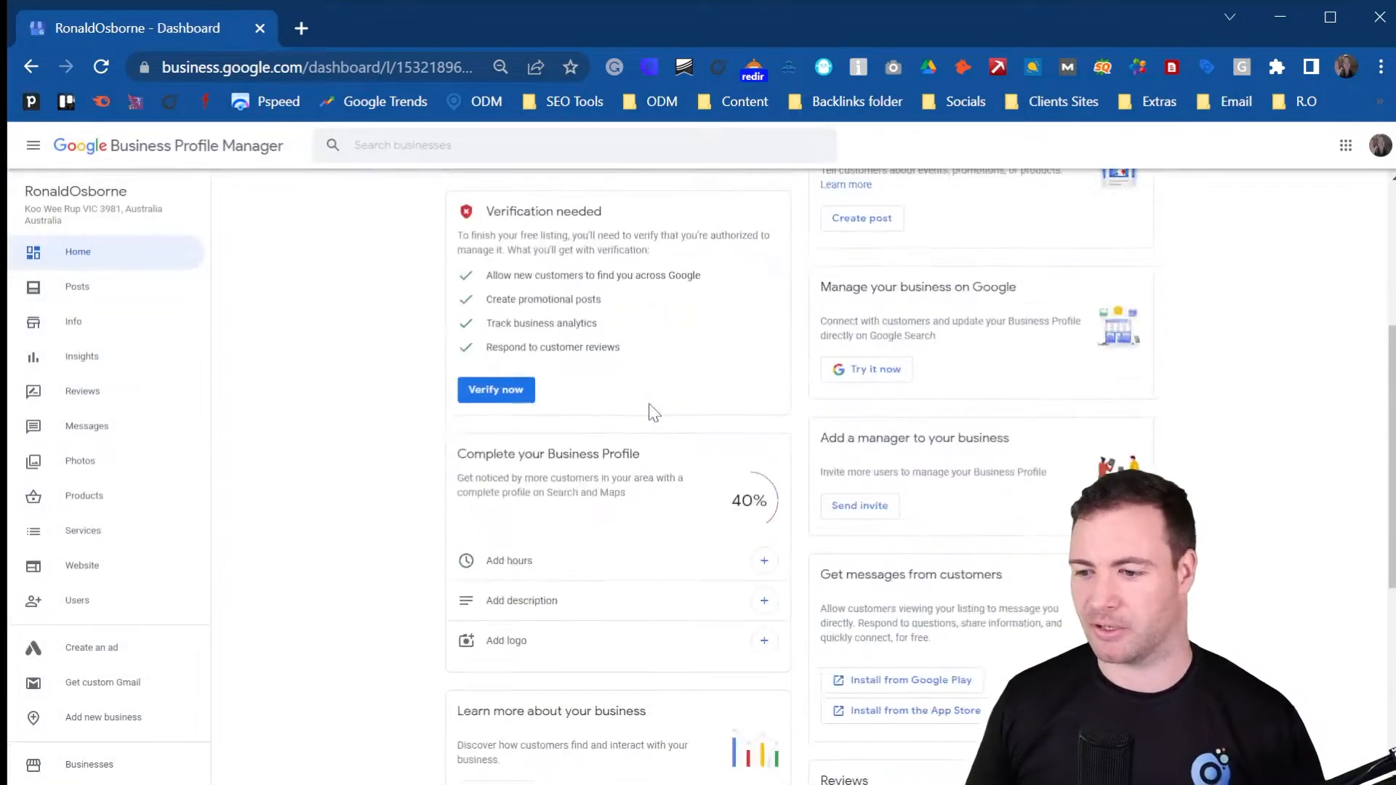
left_click(764, 601)
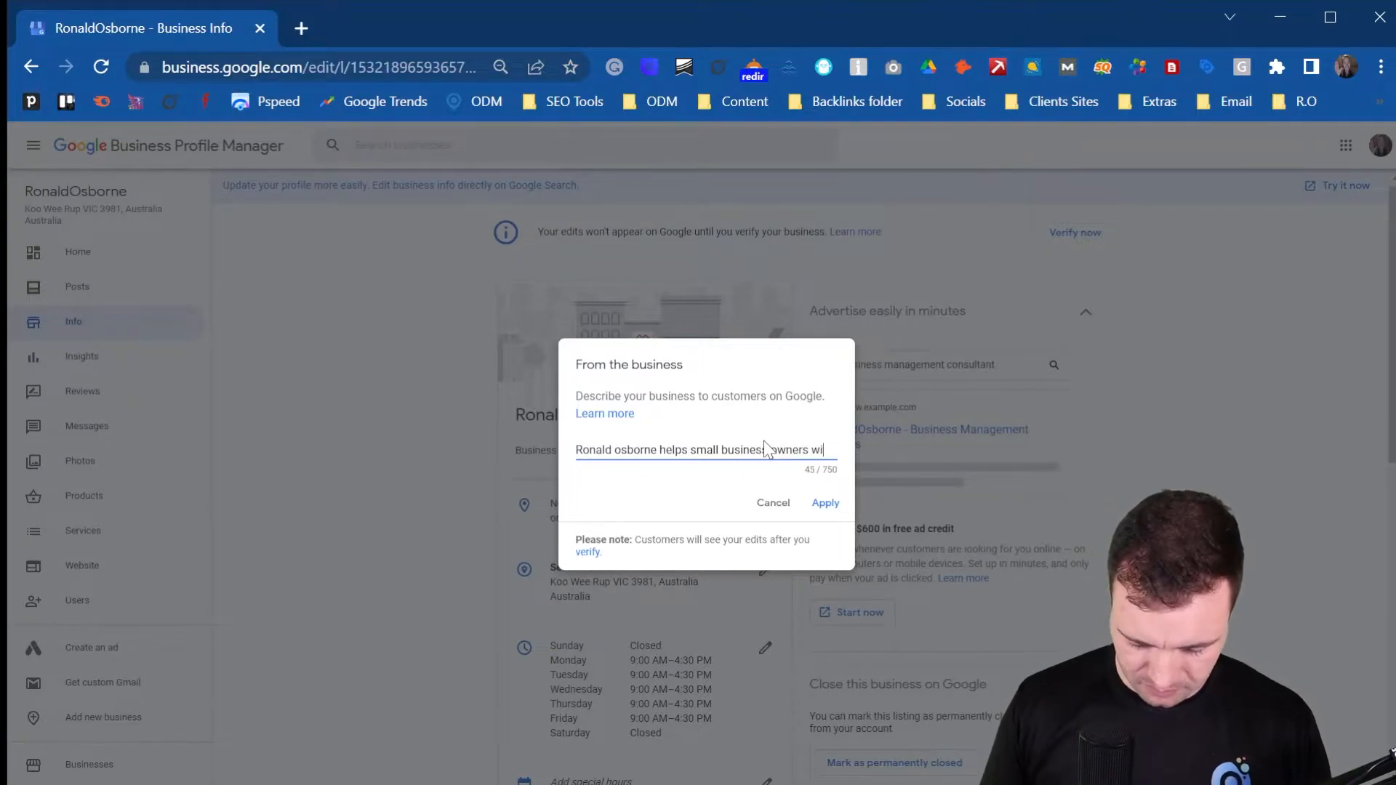
type("im")
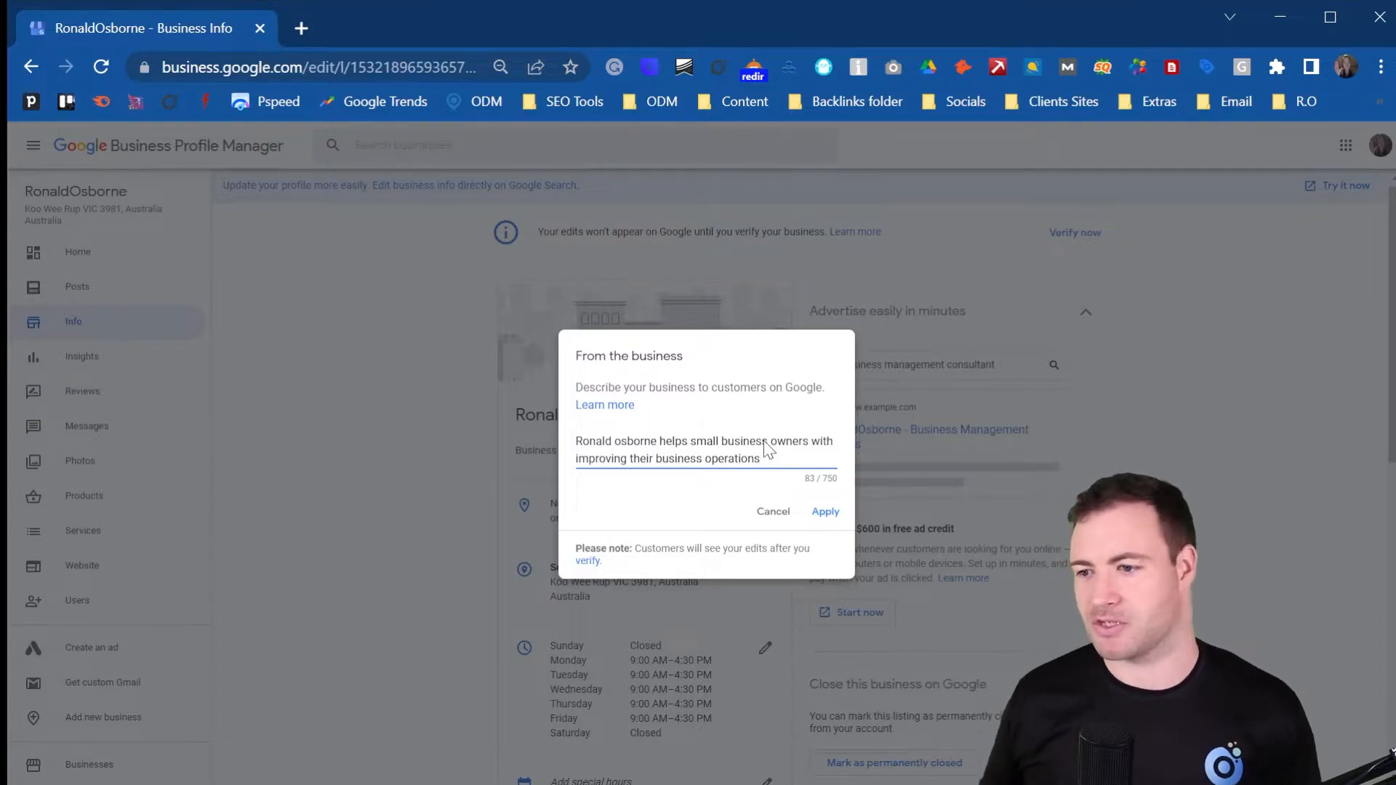
left_click(828, 512)
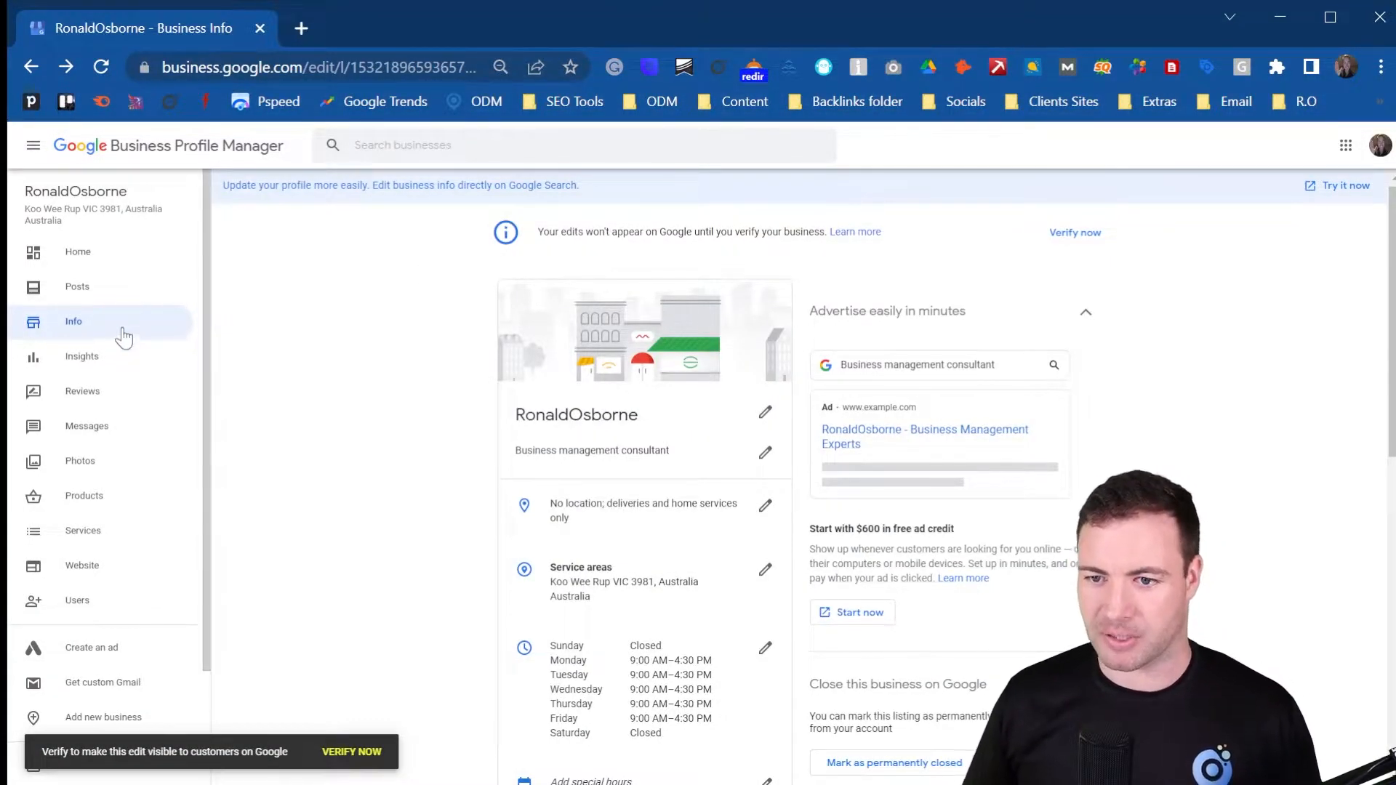
- Return to the dashboard and open the logo task from the profile completion checklist
left_click(129, 254)
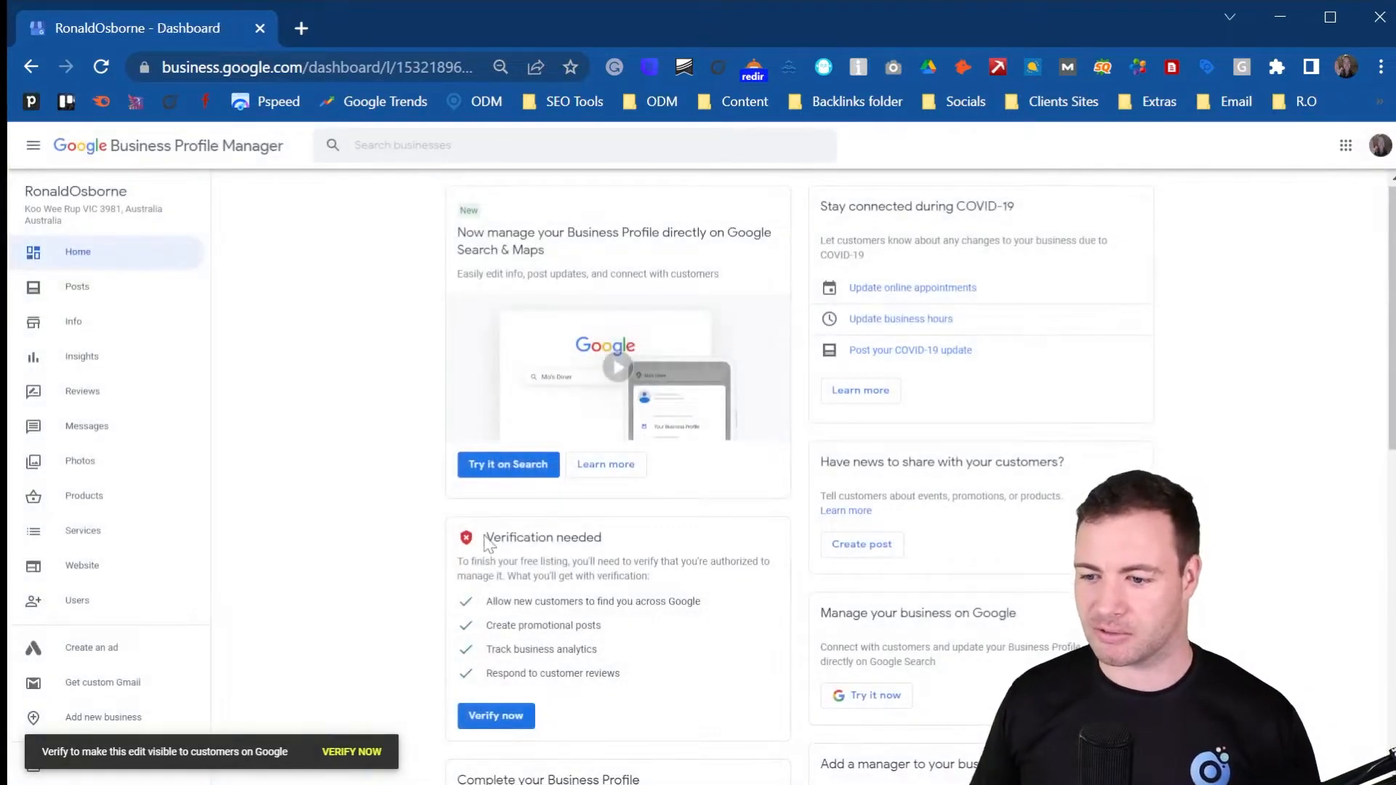
scroll(472, 531, "down", 5)
scroll(468, 538, "down", 2)
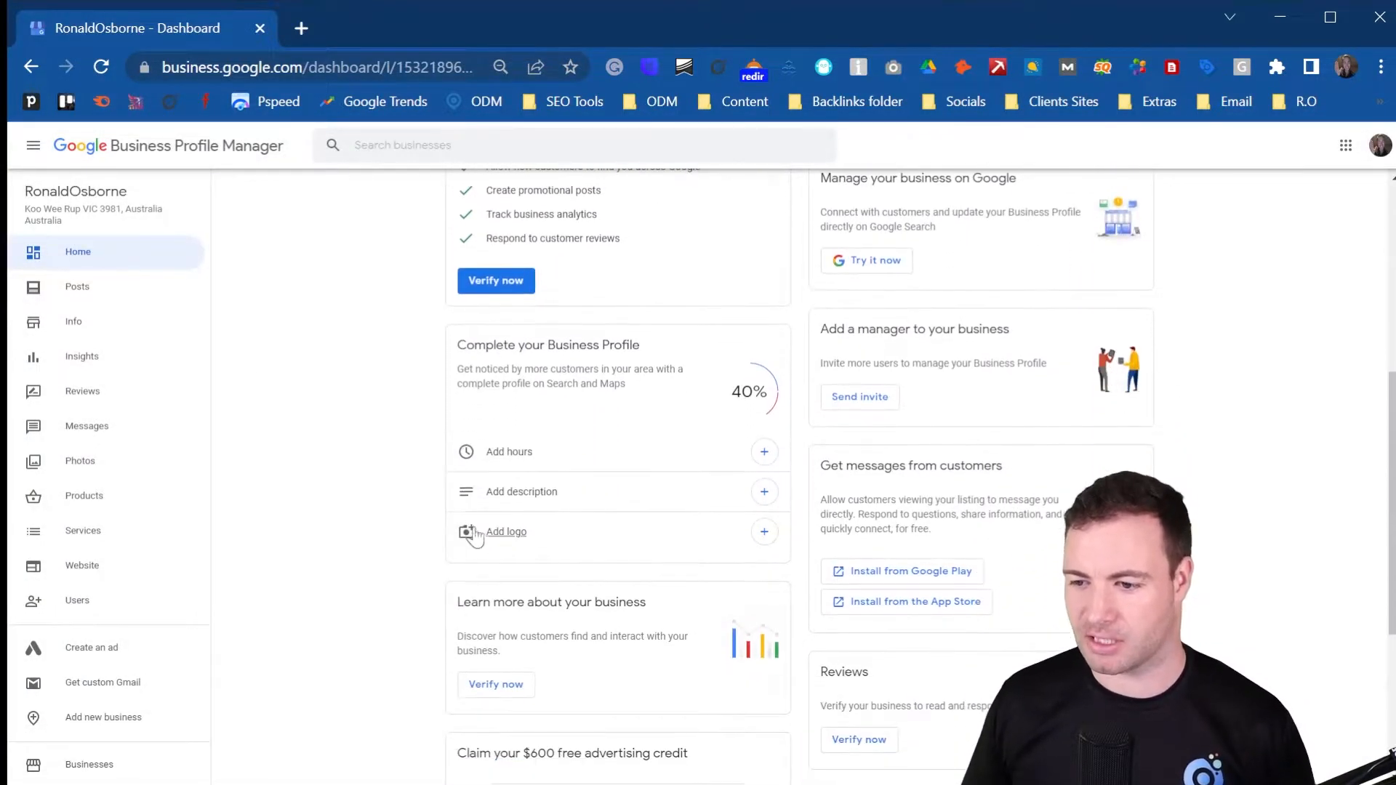
left_click(765, 531)
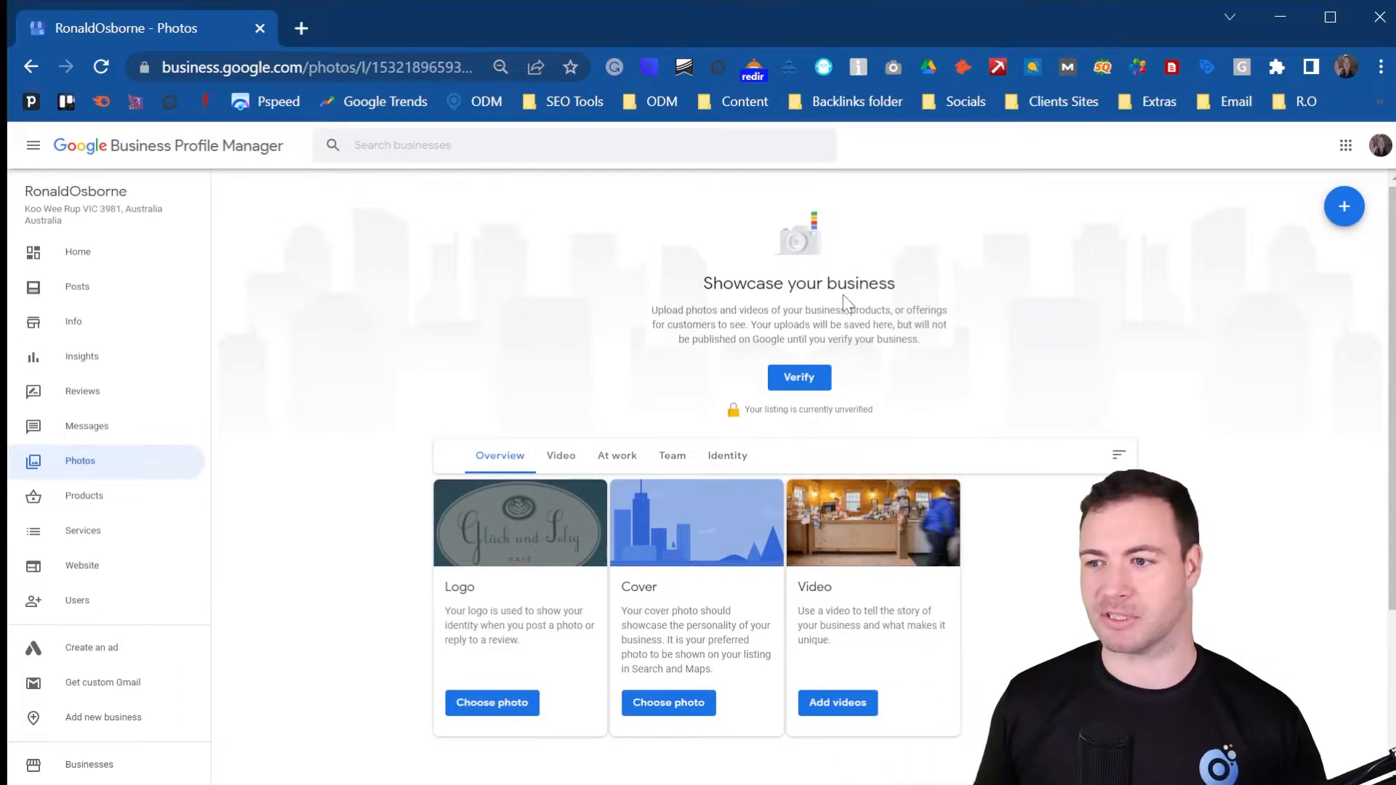
scroll(824, 293, "down", 1)
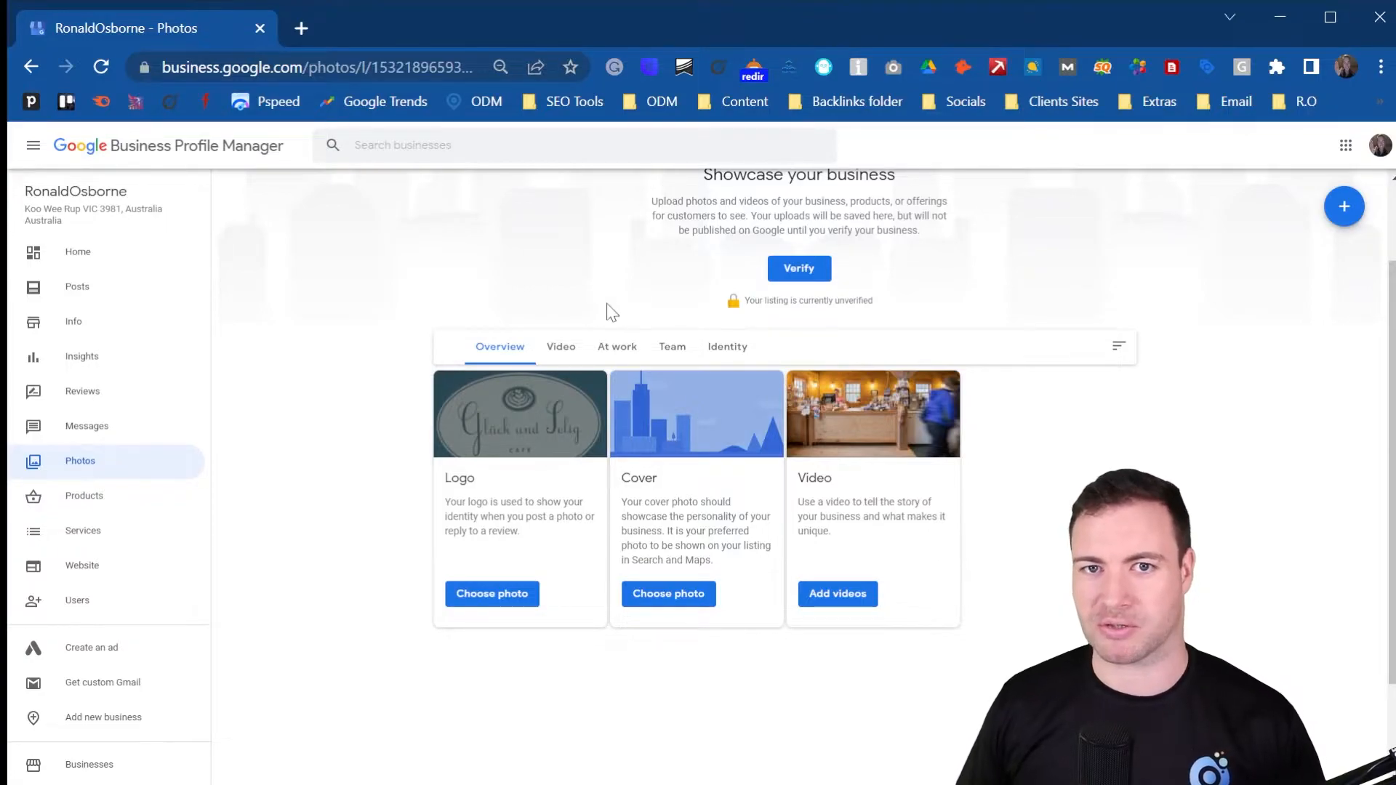
- Upload How To Post In Google Business Profile.png as the logo, crop it to the man giving a thumbs-up, and set it
left_click(517, 597)
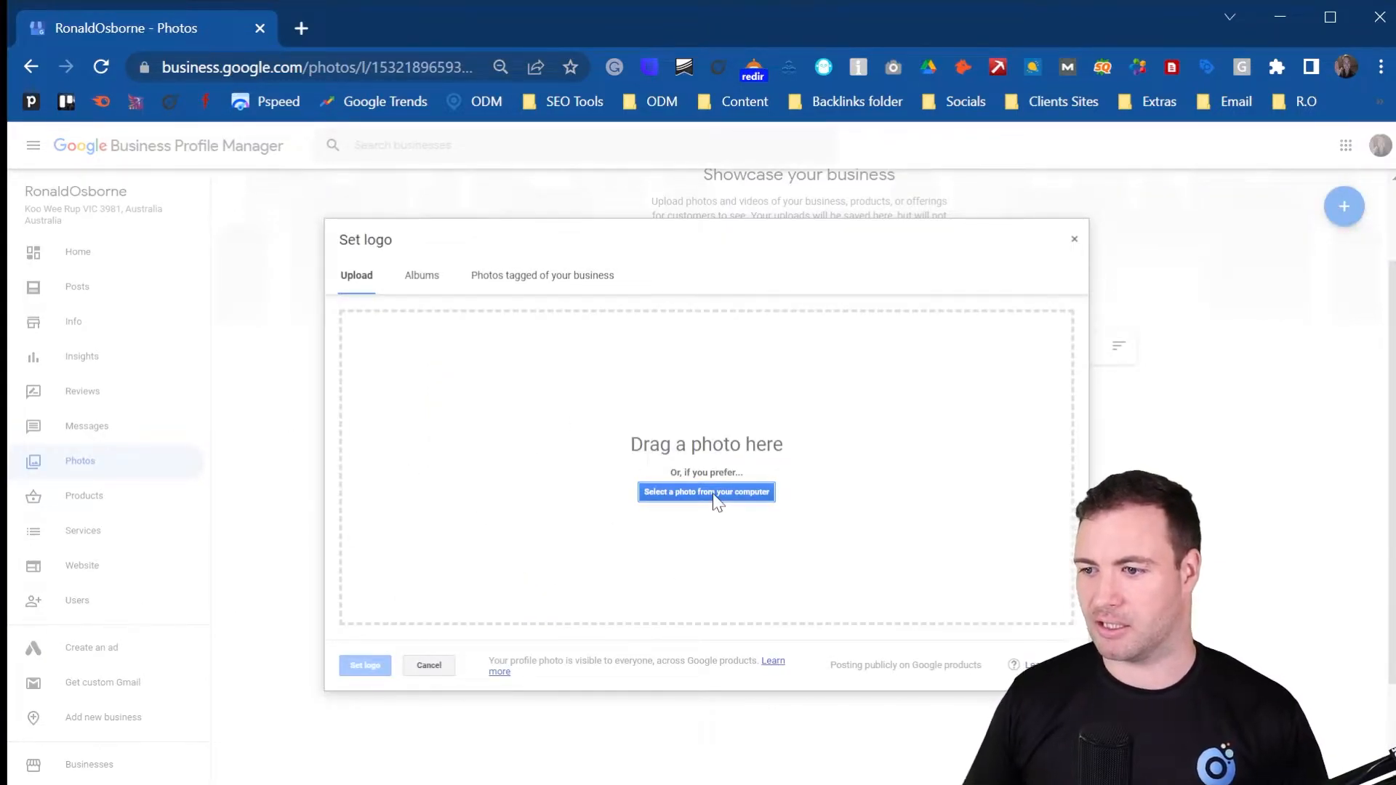
left_click(716, 499)
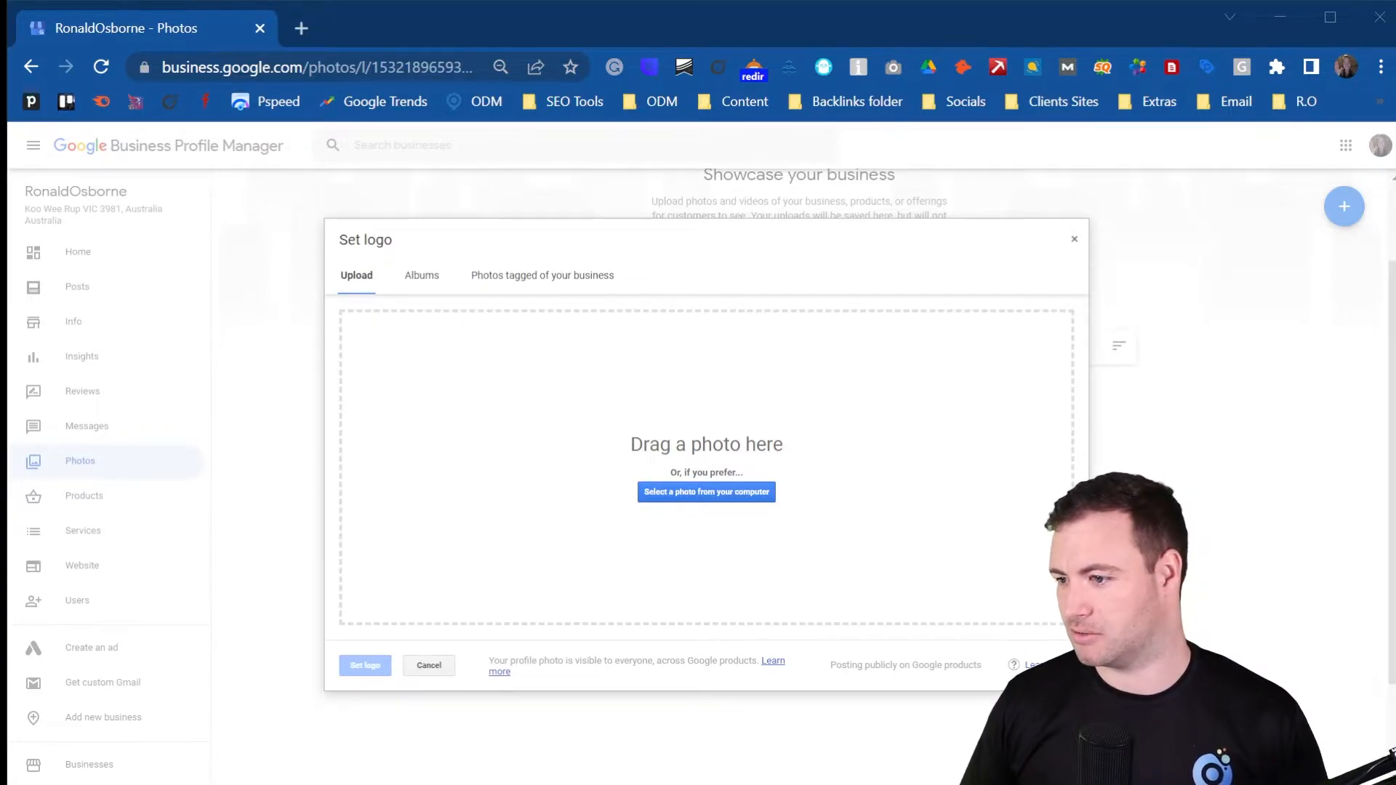
double_click(501, 534)
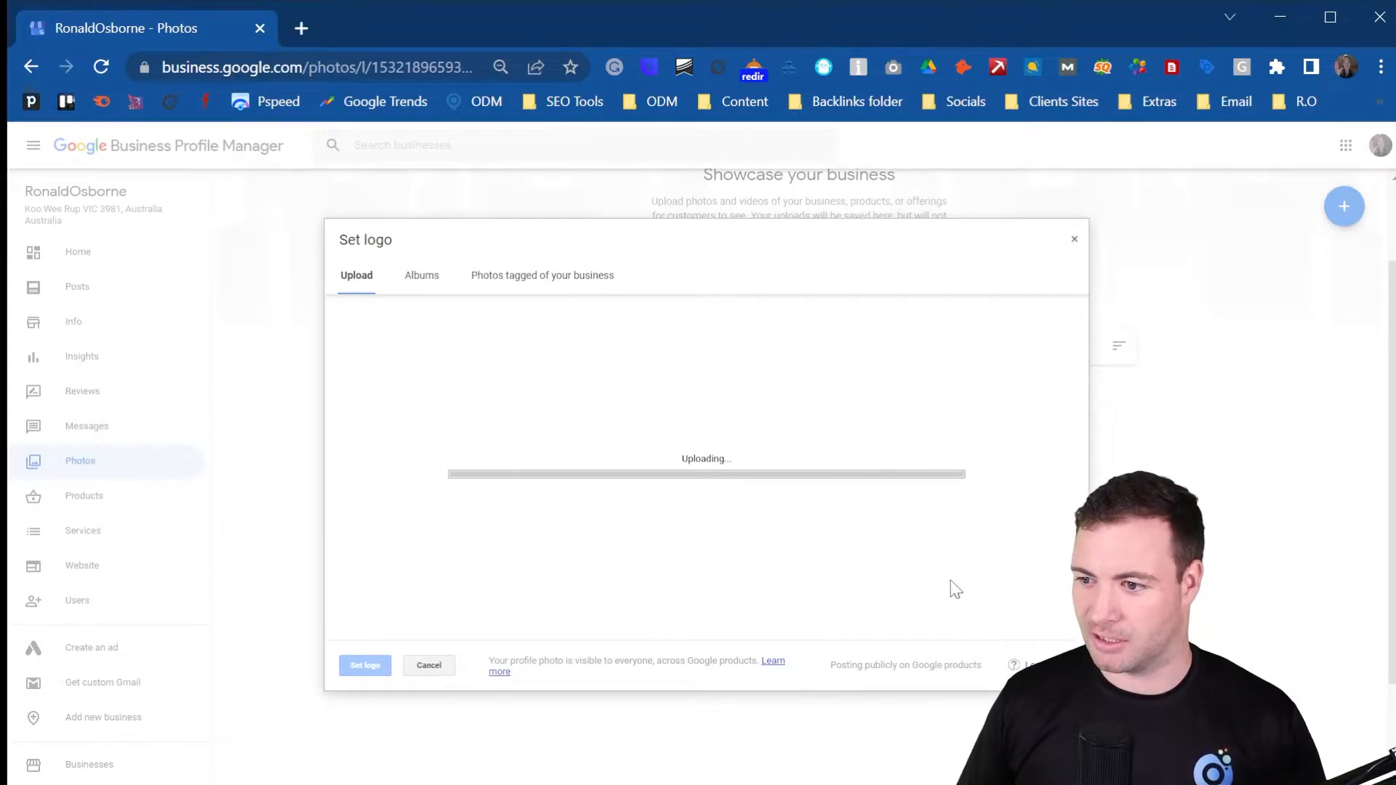
left_click_drag(741, 460, 865, 466)
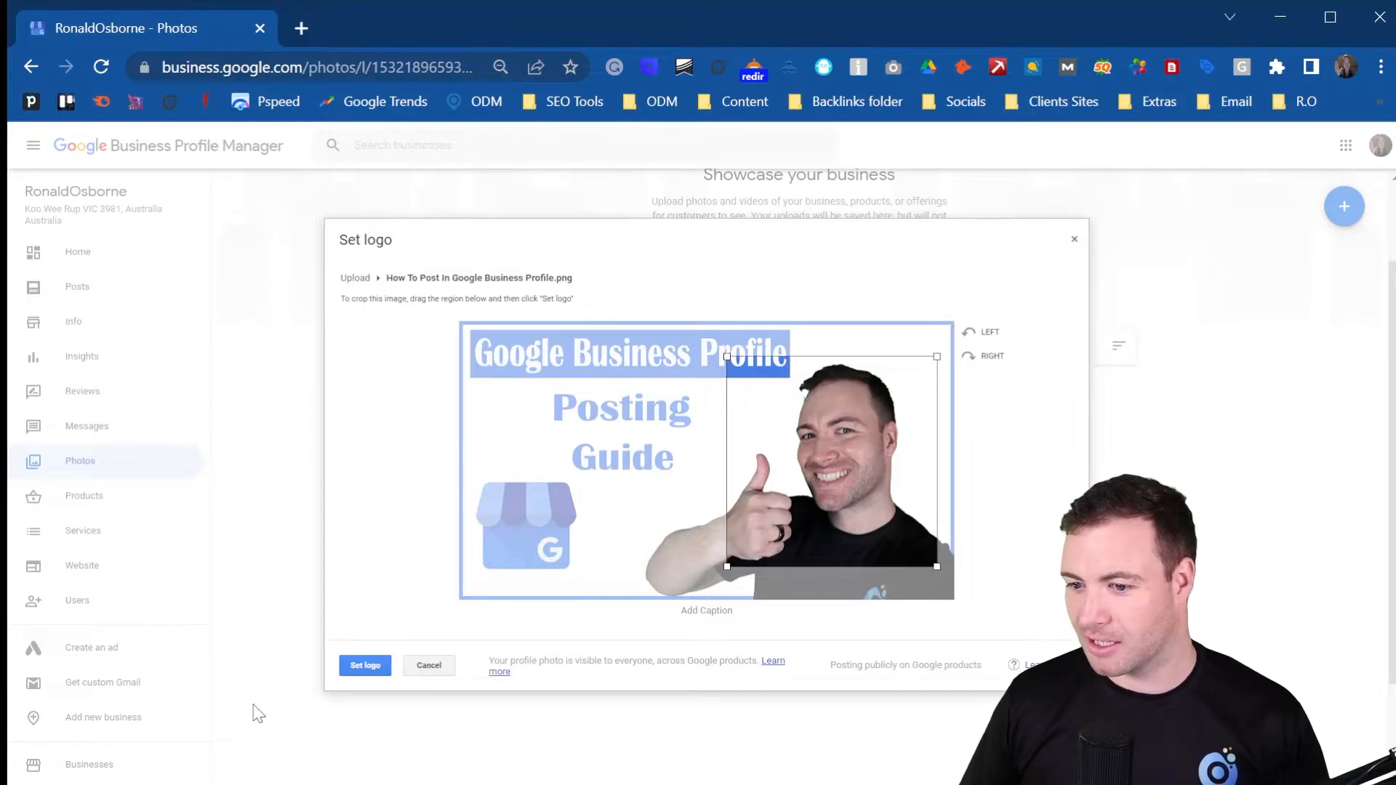
left_click(366, 666)
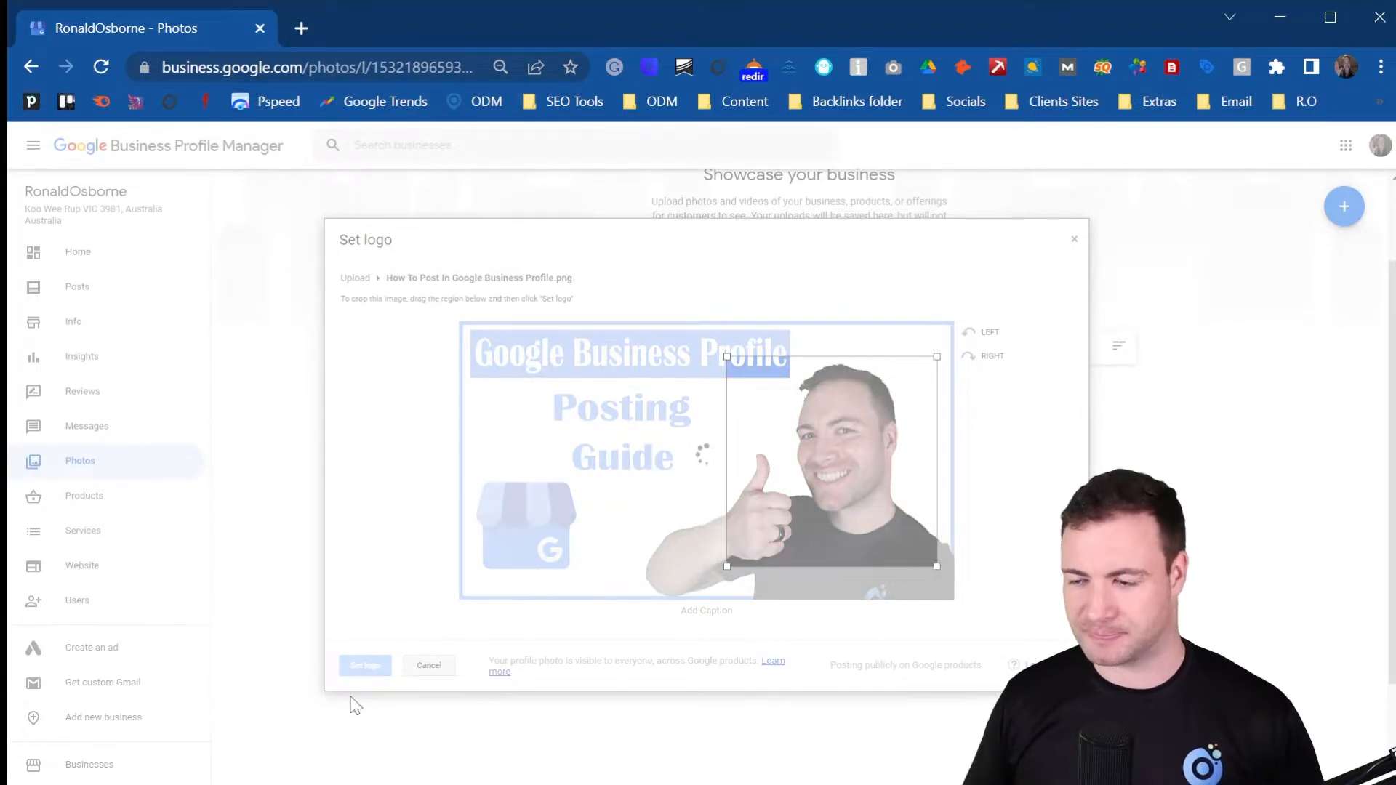
- Check the uploaded logo on the photos page, the dashboard's completion checklist, and the available logo, cover and video options
scroll(436, 610, "down", 2)
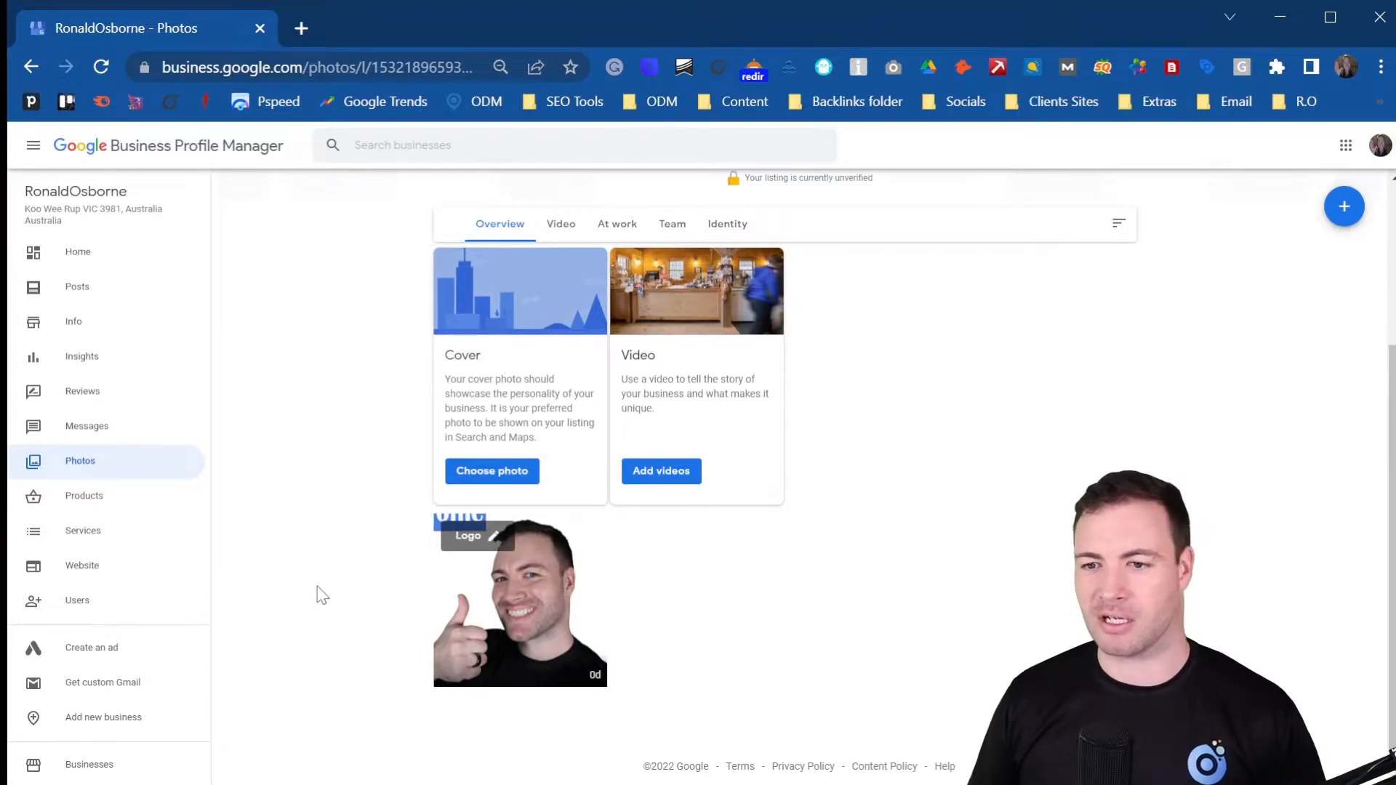
left_click(77, 252)
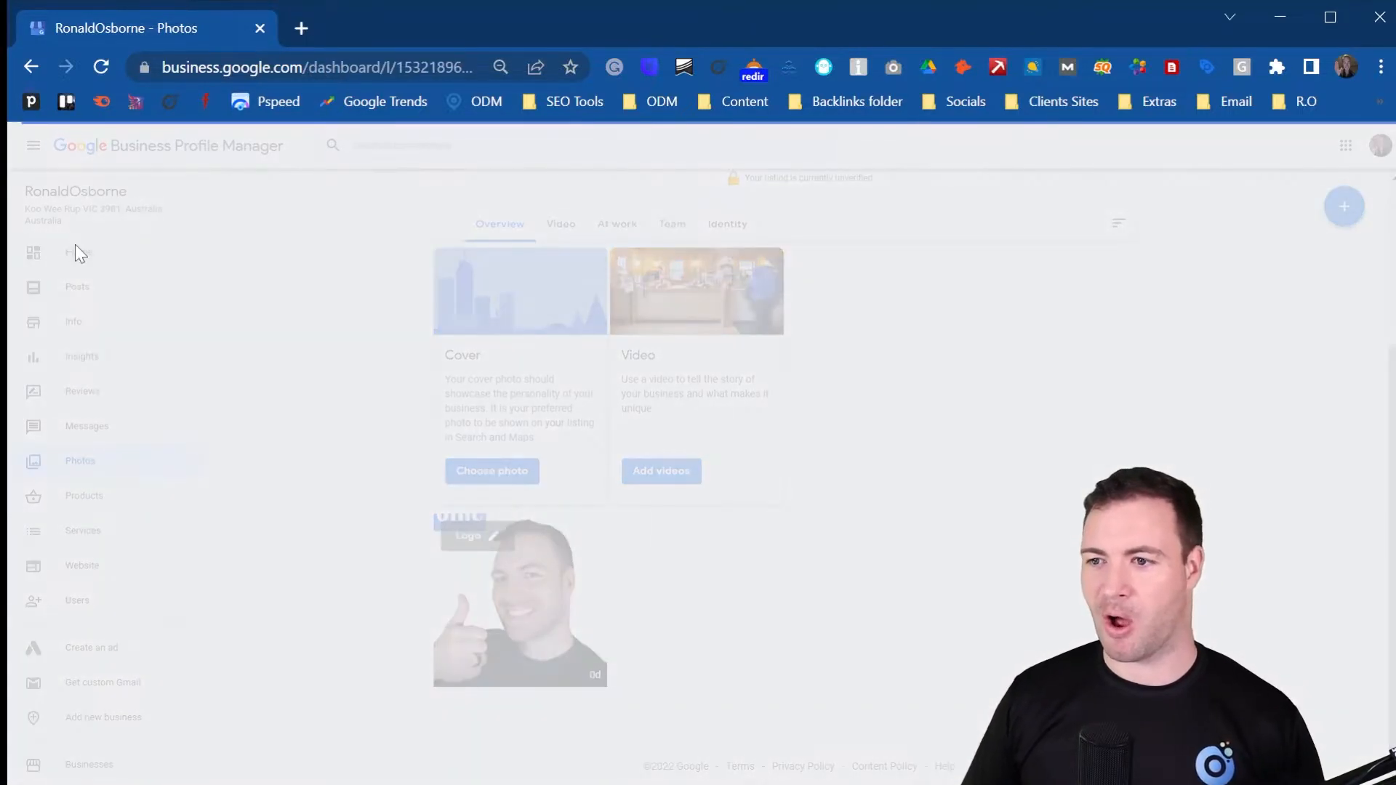
scroll(384, 547, "down", 5)
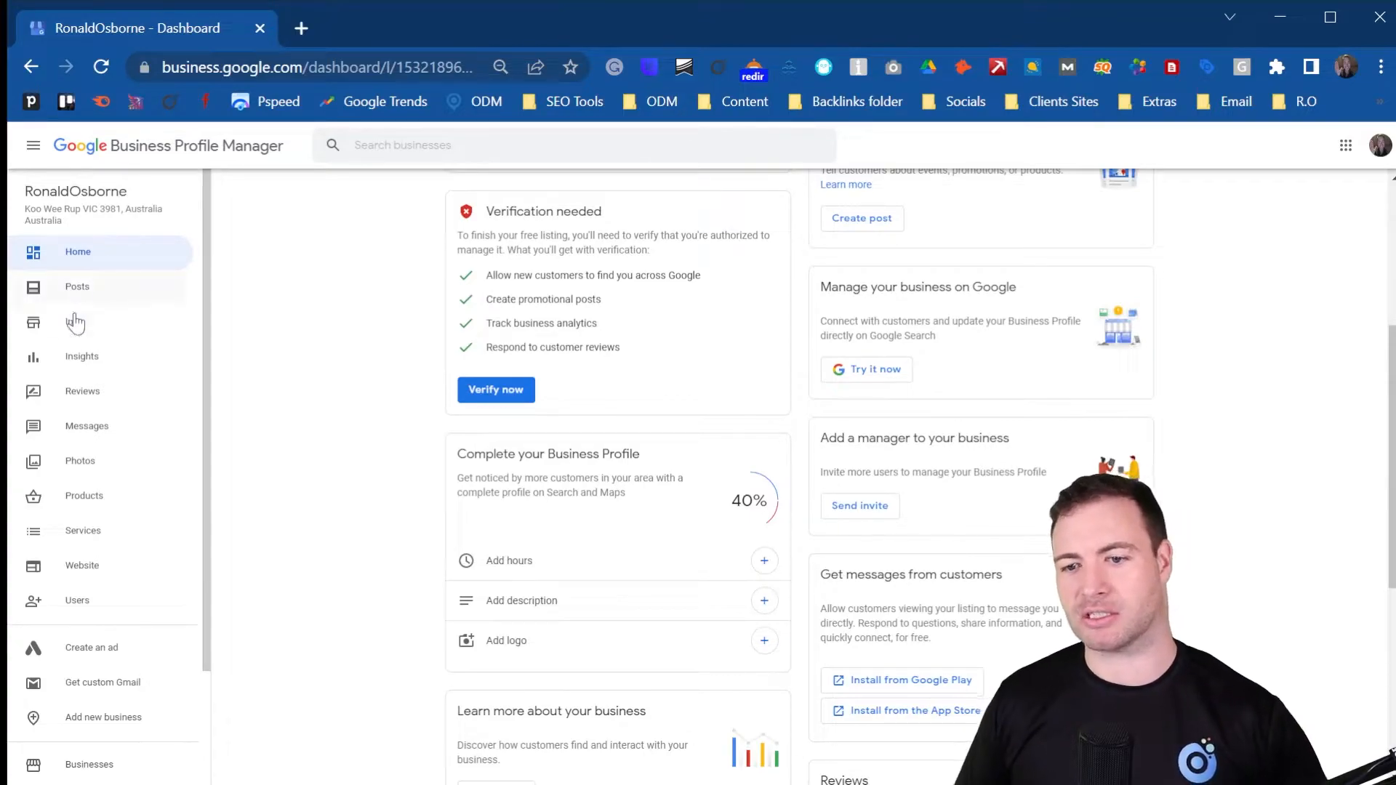
left_click(125, 465)
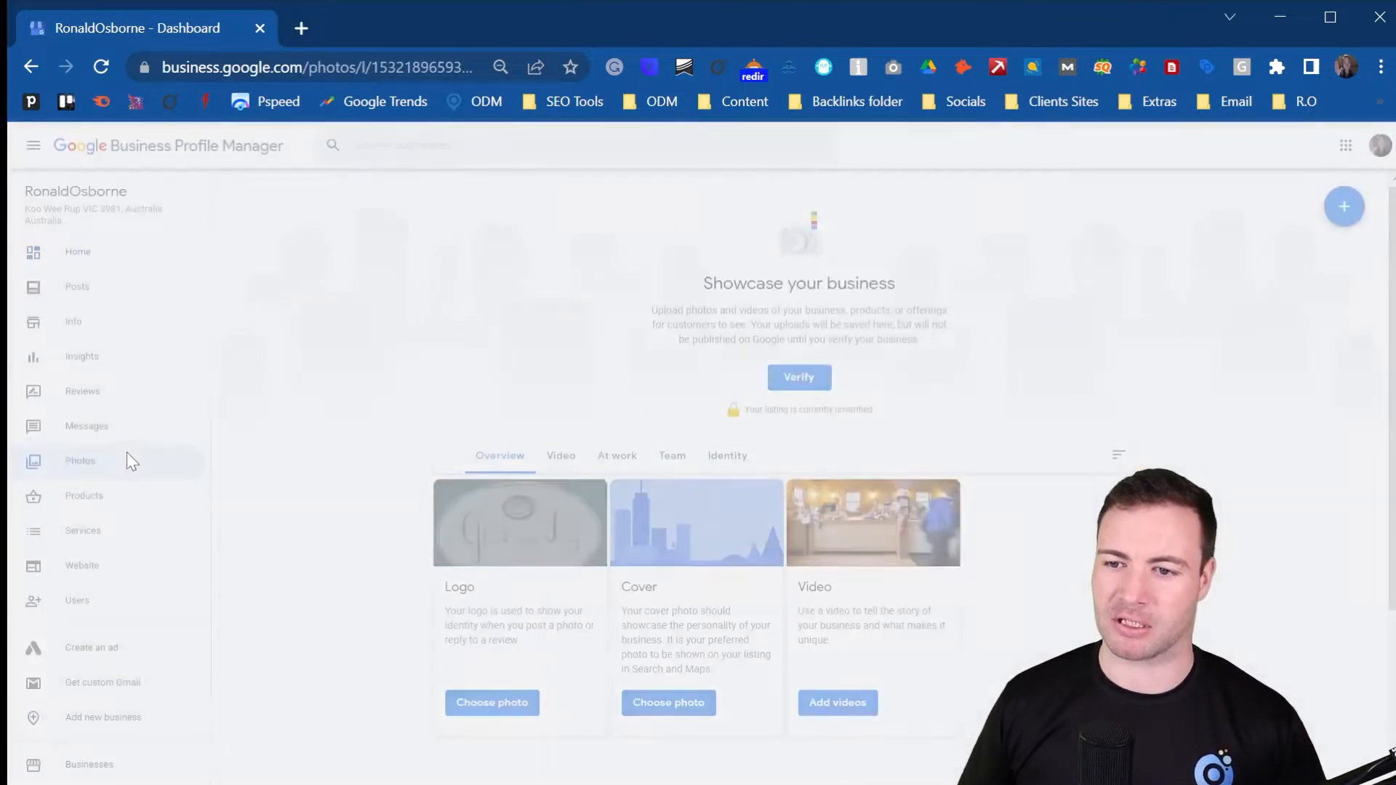
scroll(218, 447, "down", 3)
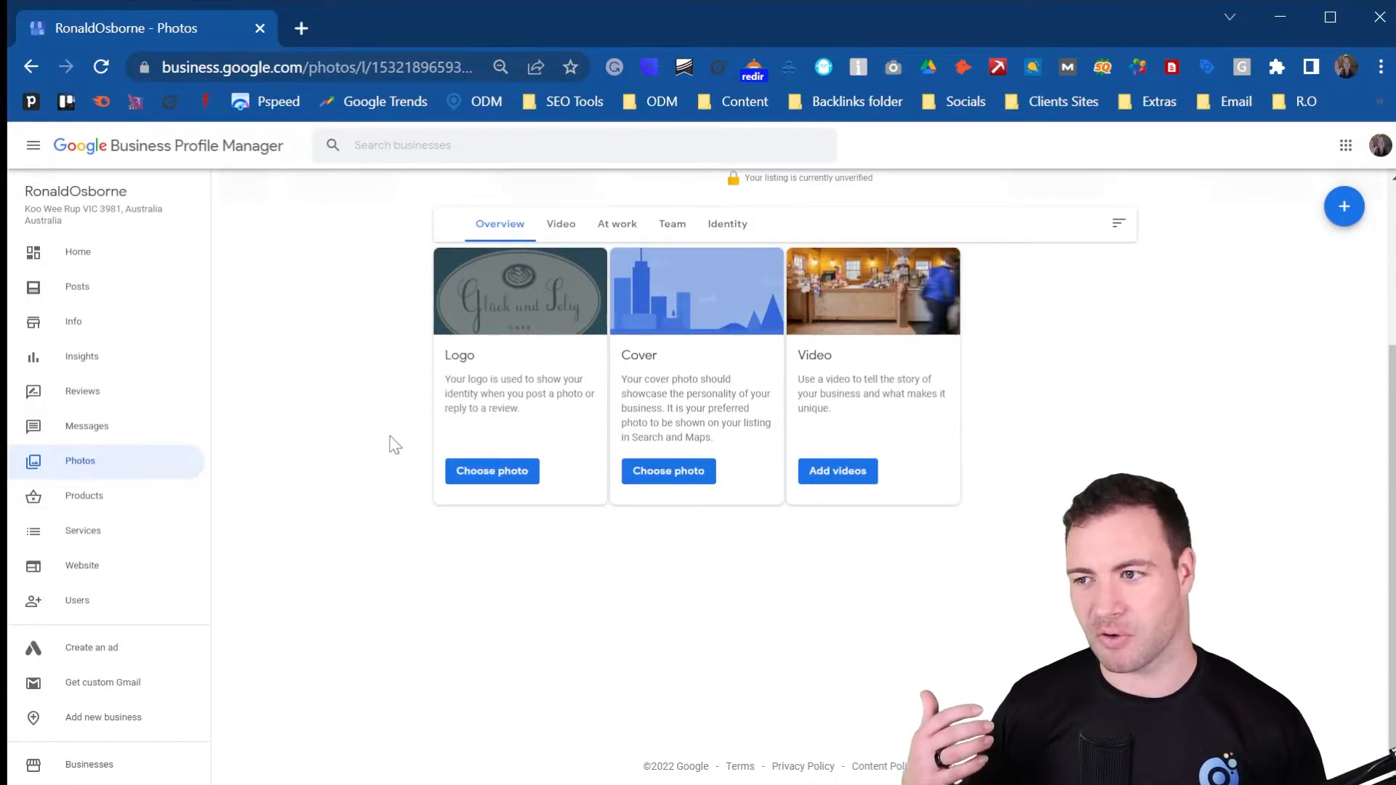
scroll(447, 436, "up", 3)
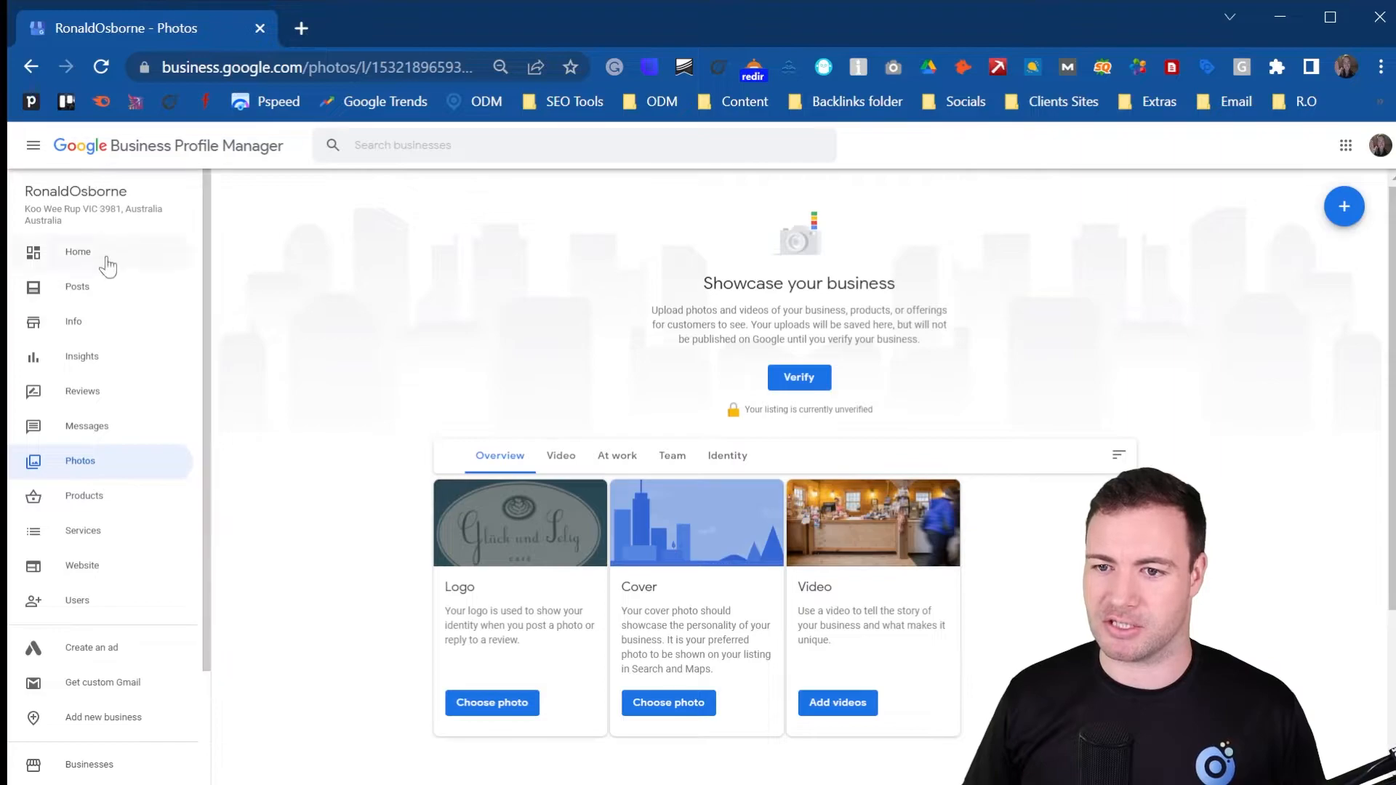
- Recheck the verification and profile completion cards on the dashboard and the photo categories on the photos page
left_click(106, 262)
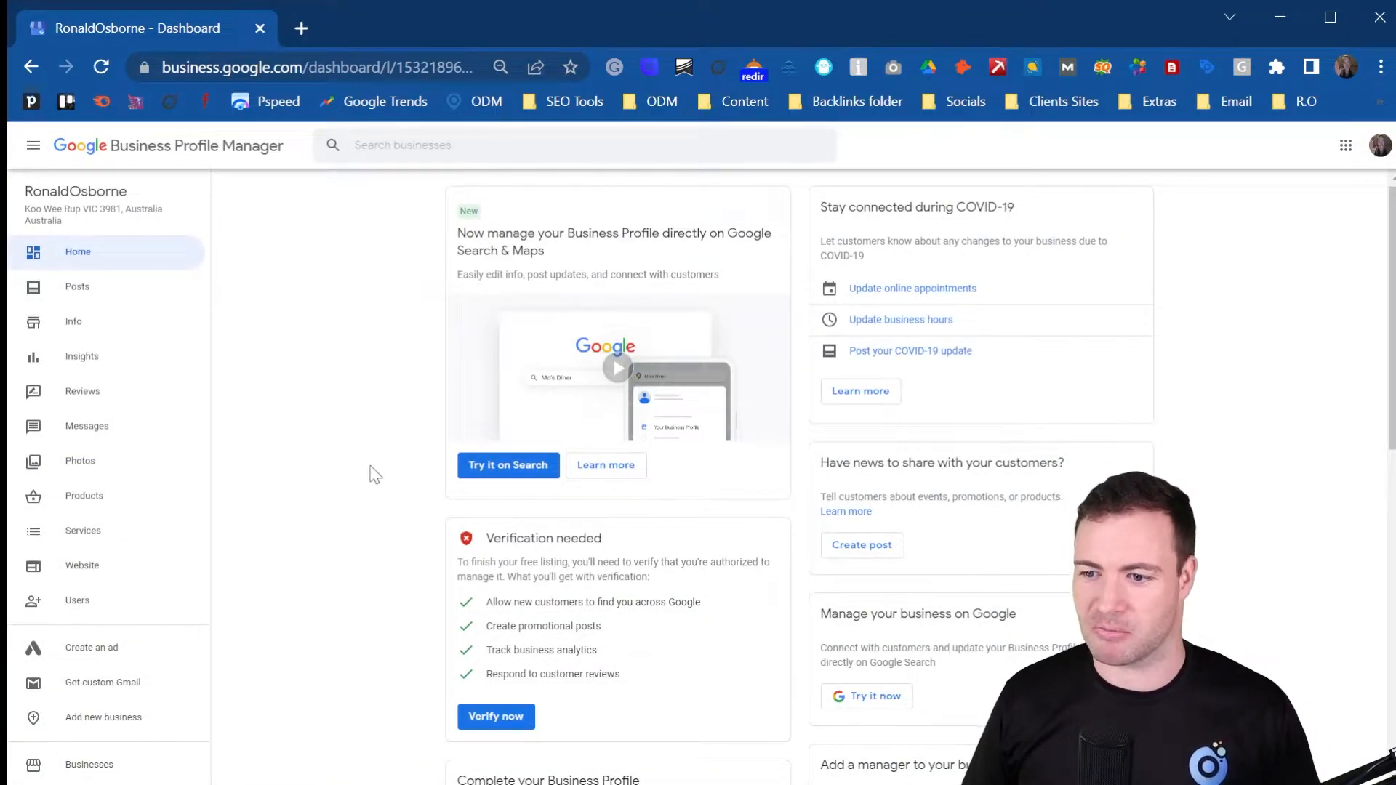
scroll(391, 504, "down", 1)
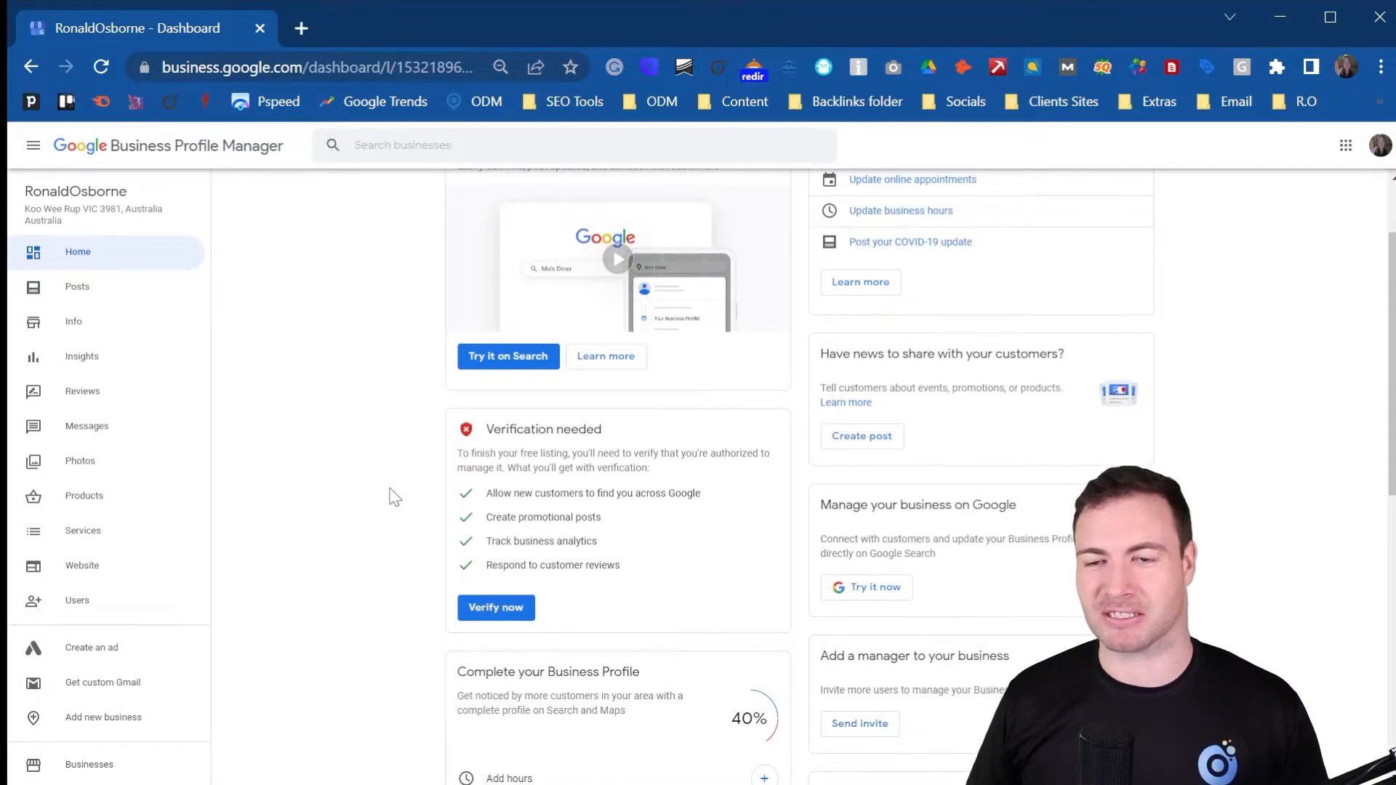
scroll(392, 497, "down", 3)
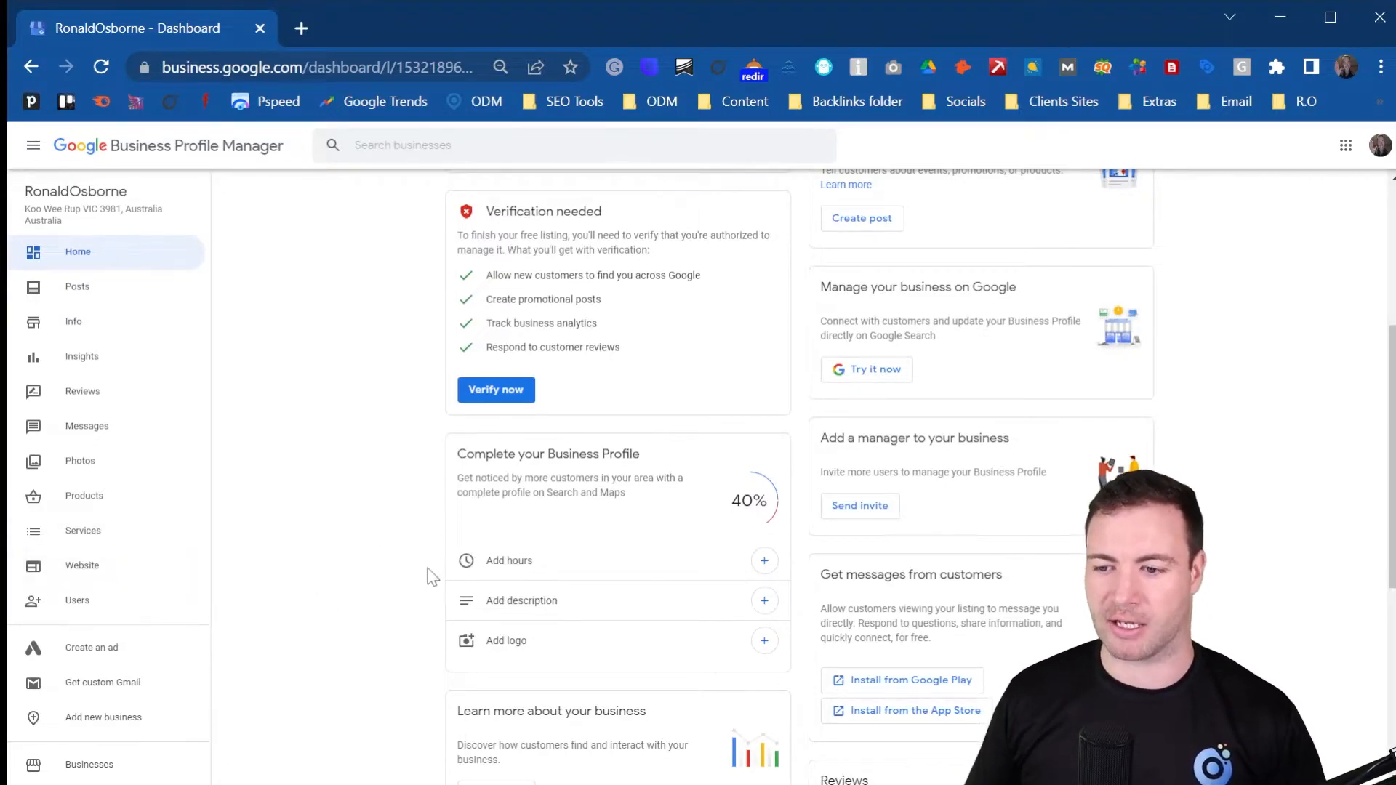
left_click(109, 461)
scroll(505, 602, "down", 3)
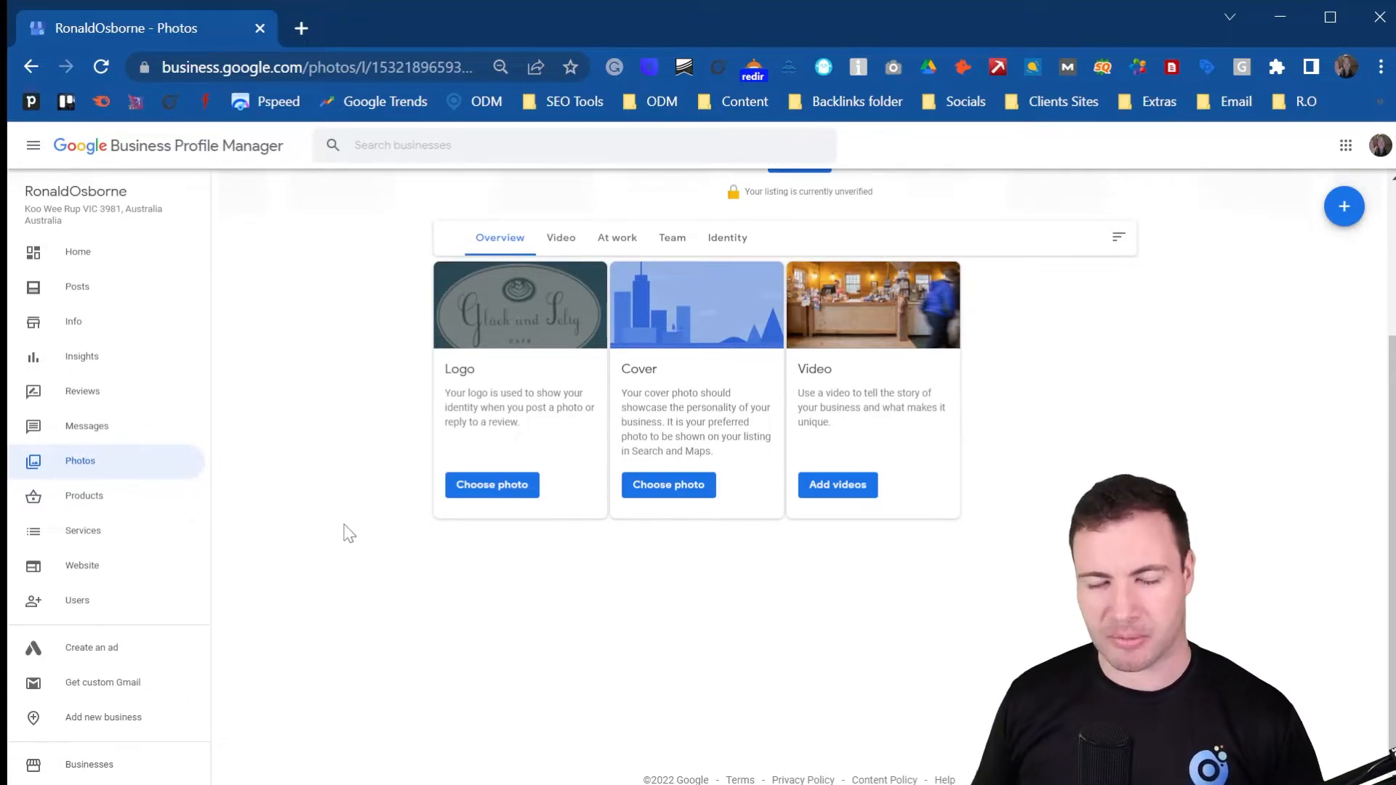
scroll(450, 527, "up", 3)
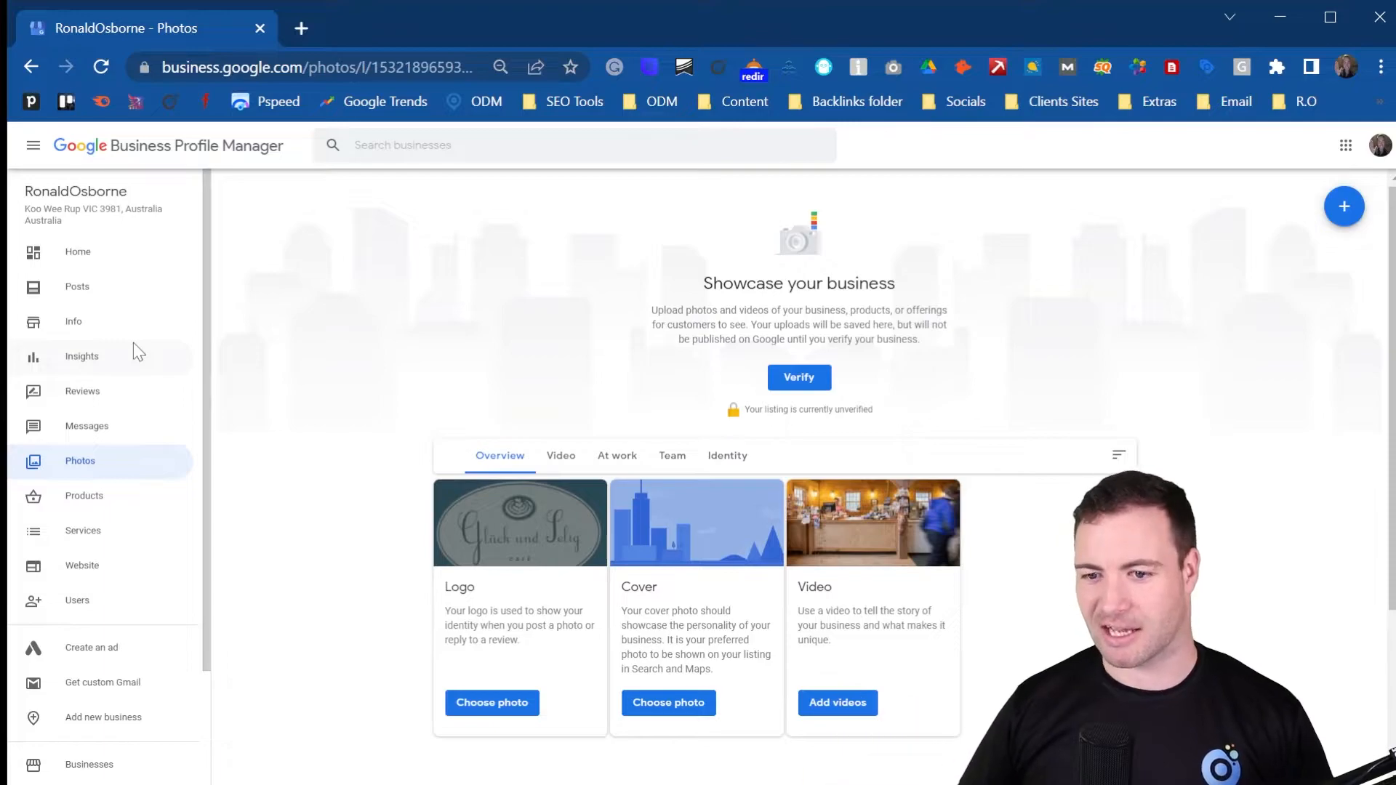
- View the Insights page and examine the business location form from the business information page, leaving the address unedited
left_click(94, 356)
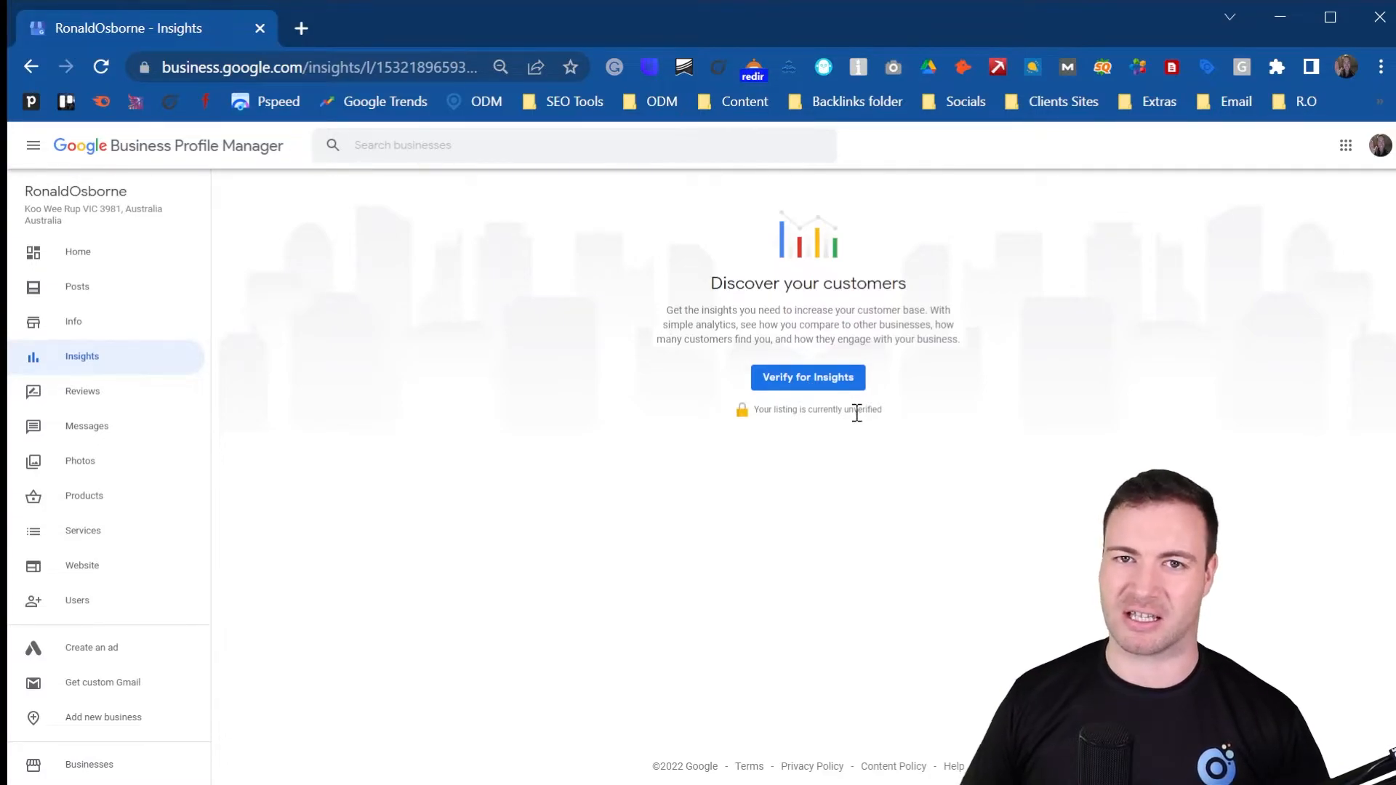
left_click(84, 323)
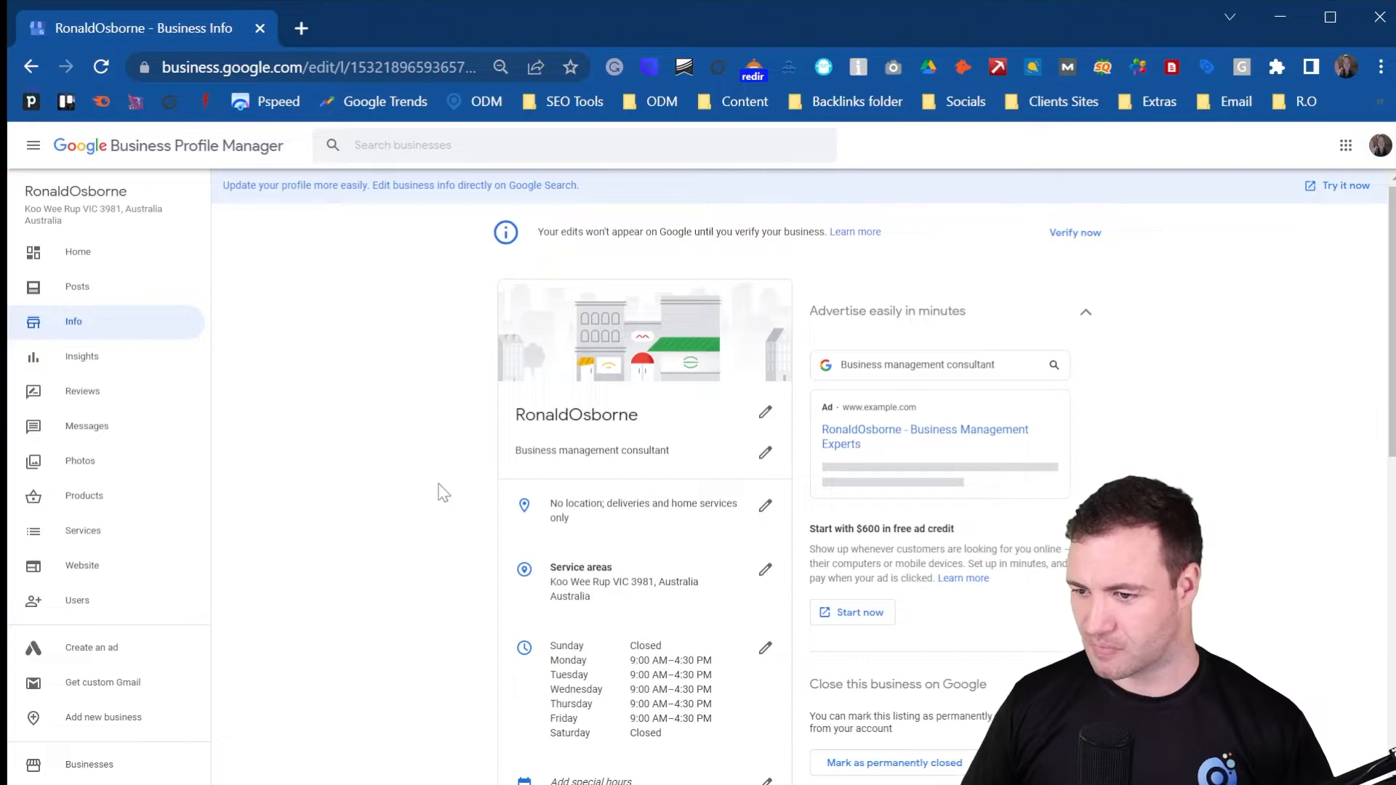
scroll(439, 489, "down", 2)
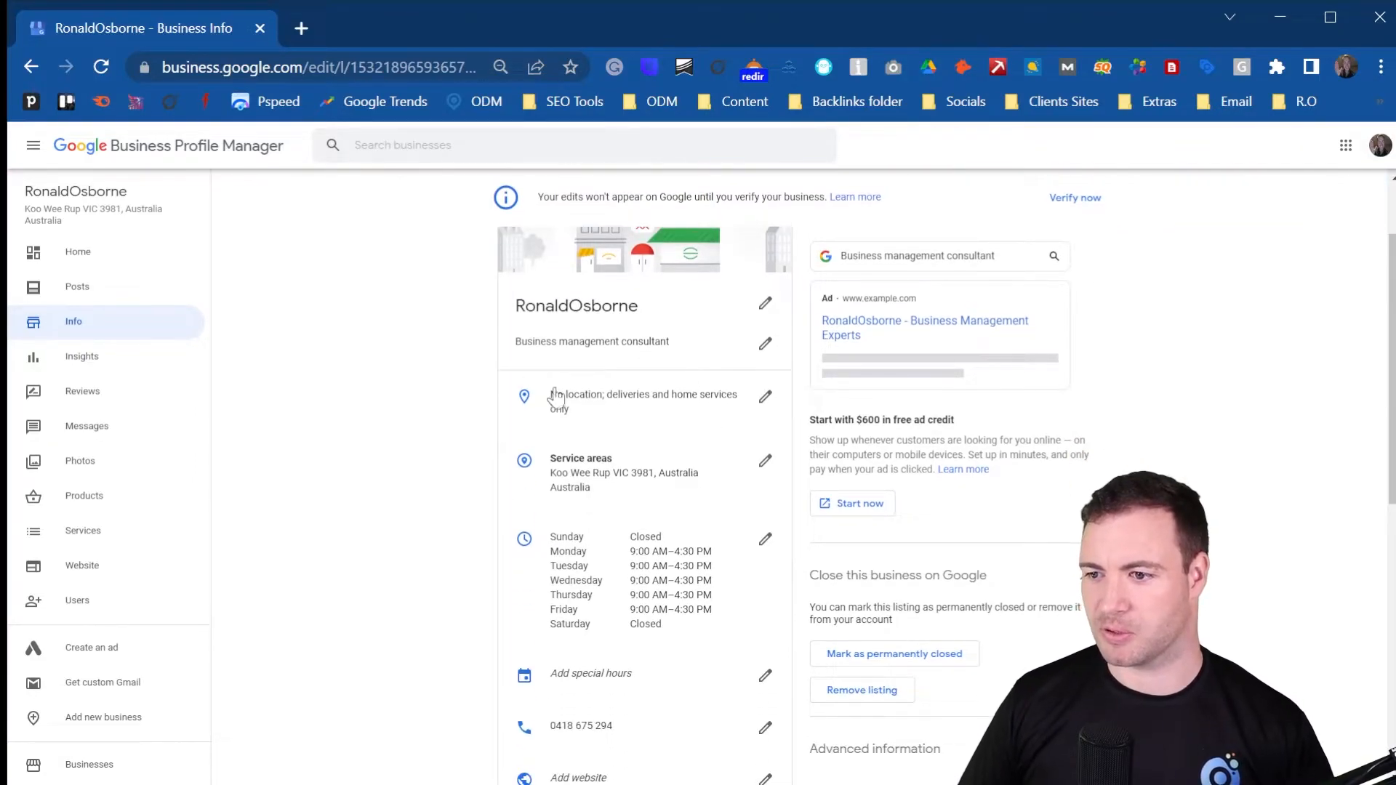
left_click(767, 400)
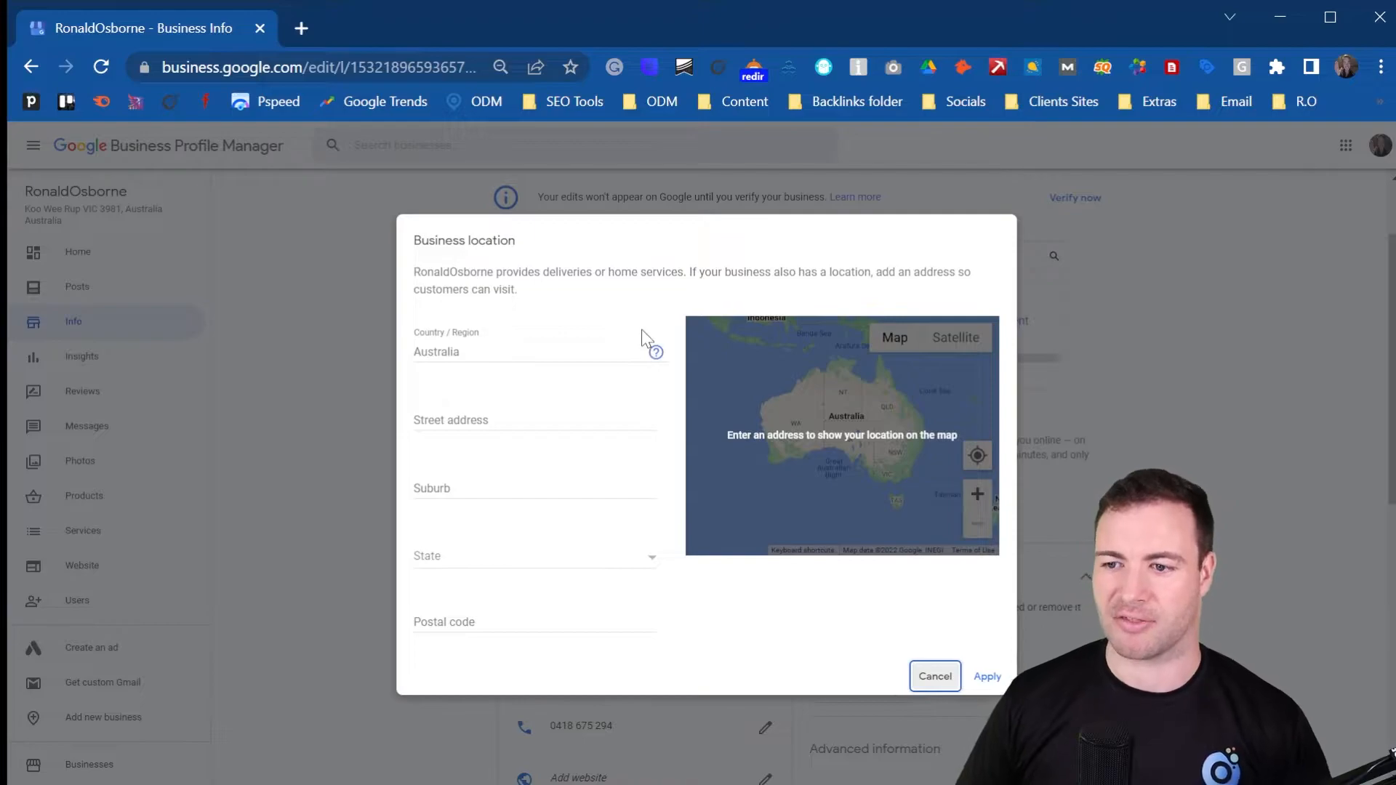
left_click(937, 677)
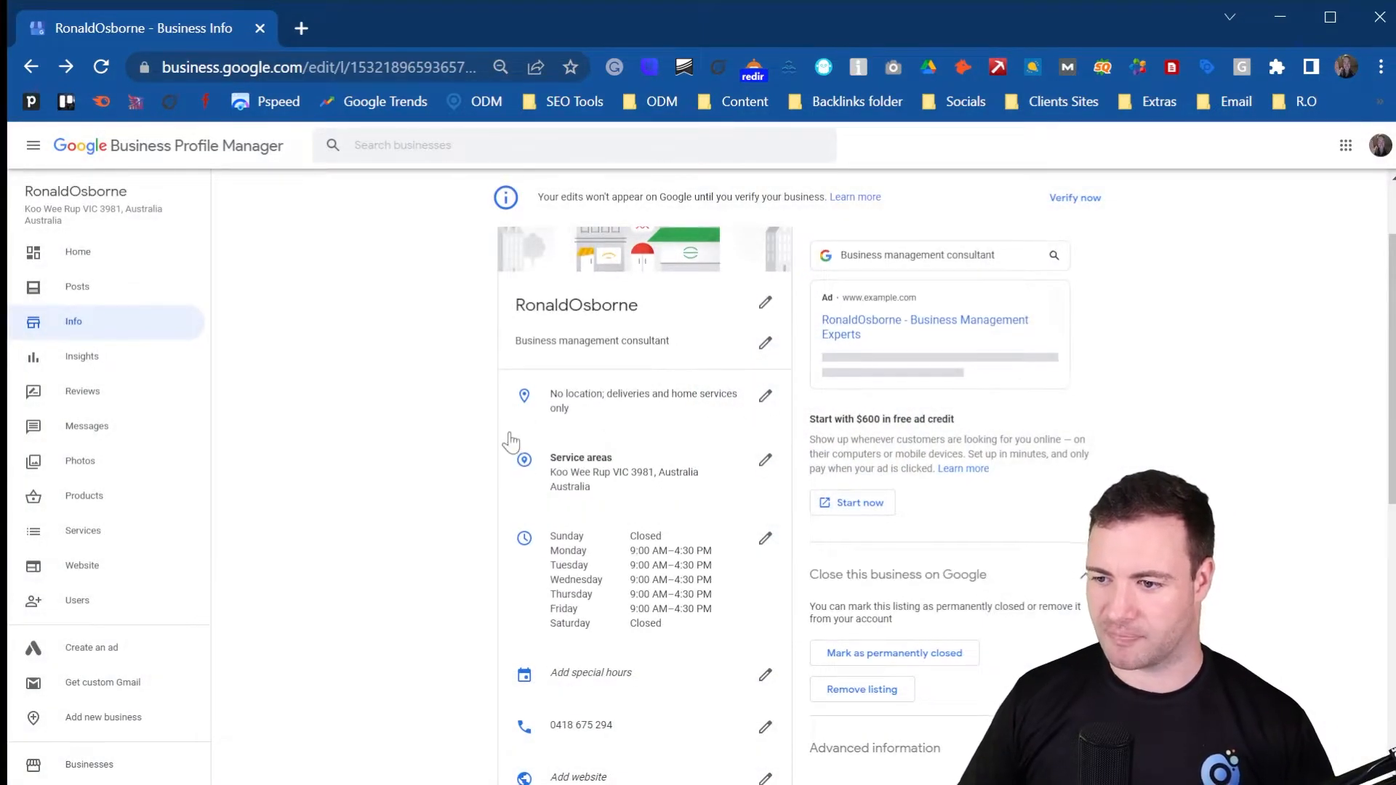
- Try adding Miami, FL, USA to the service areas and searching for "fort", and discard the changes
scroll(519, 407, "down", 2)
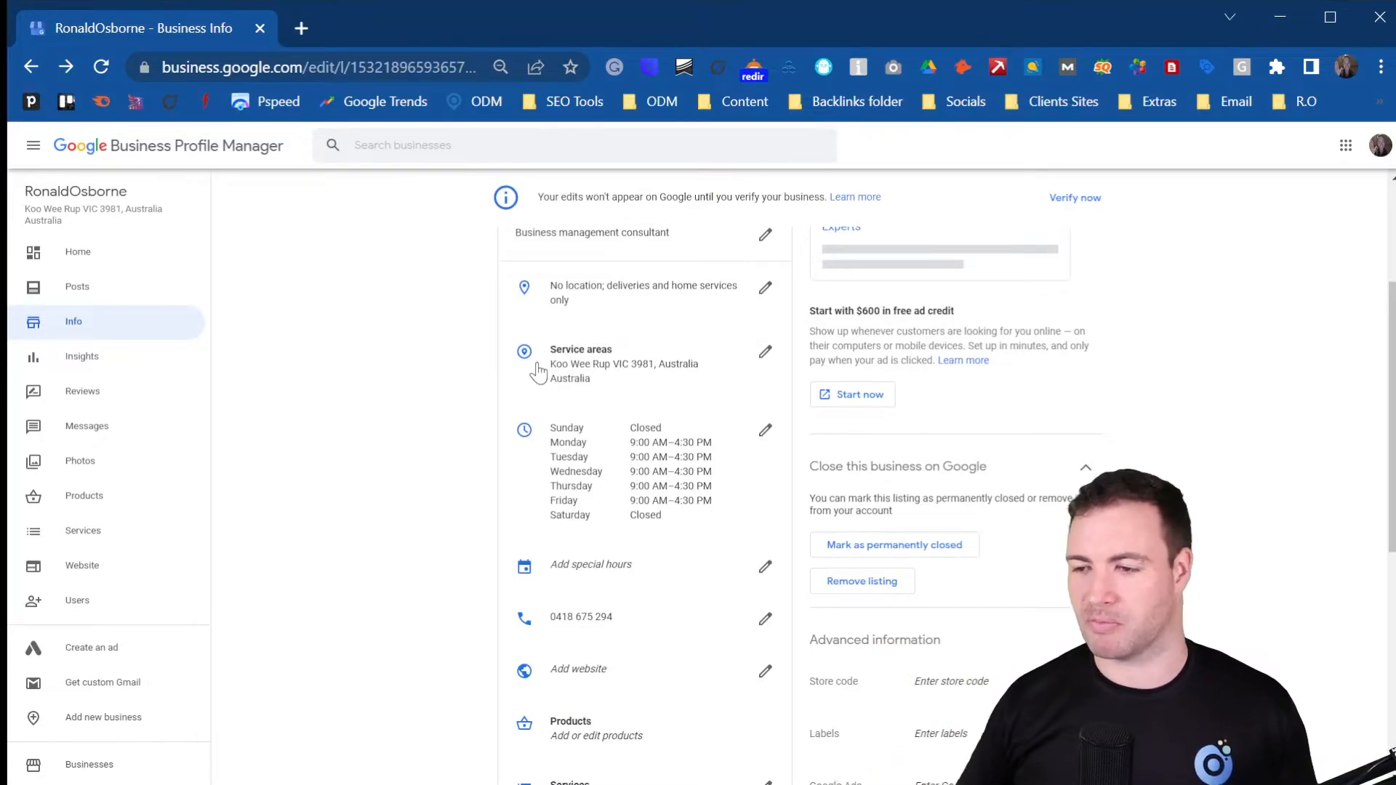
left_click(765, 351)
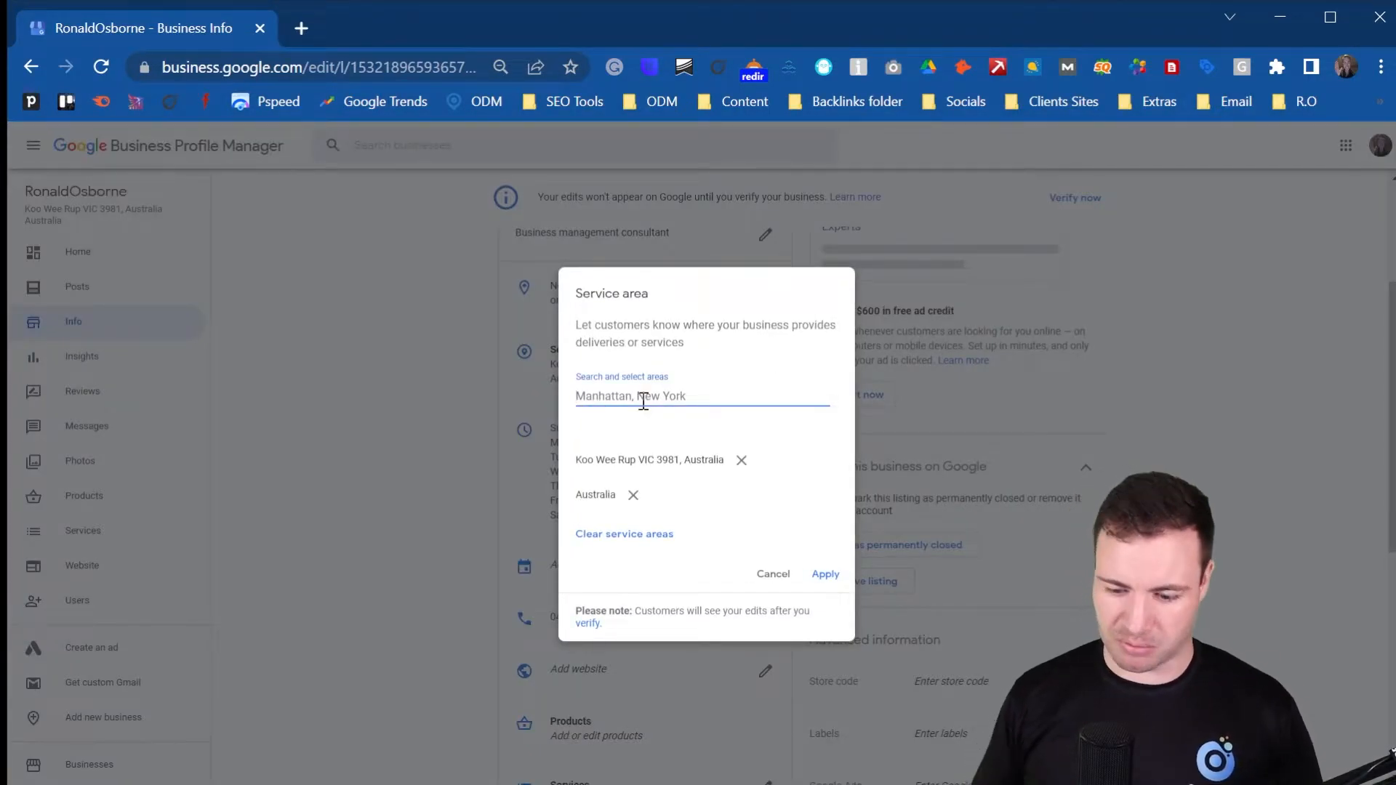
type("miami")
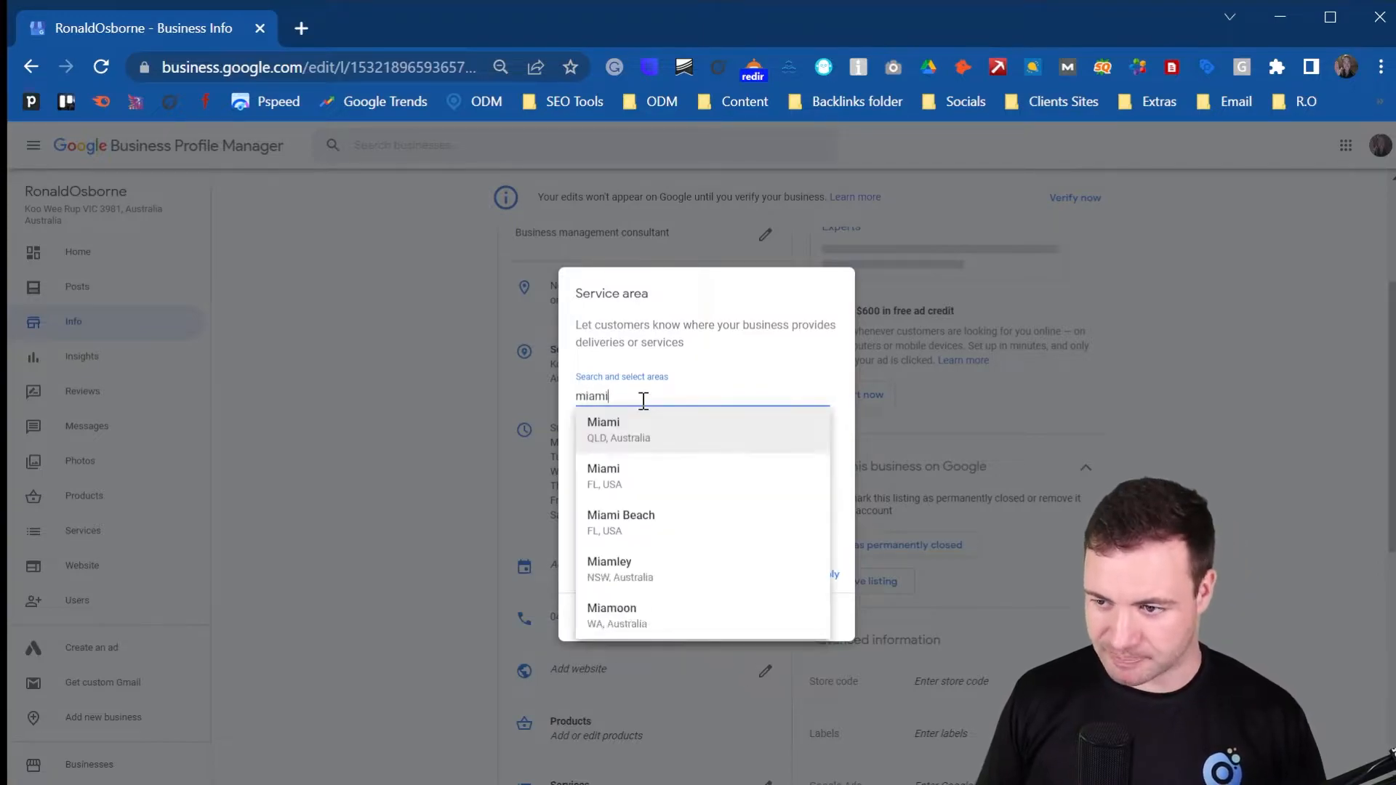
left_click(637, 476)
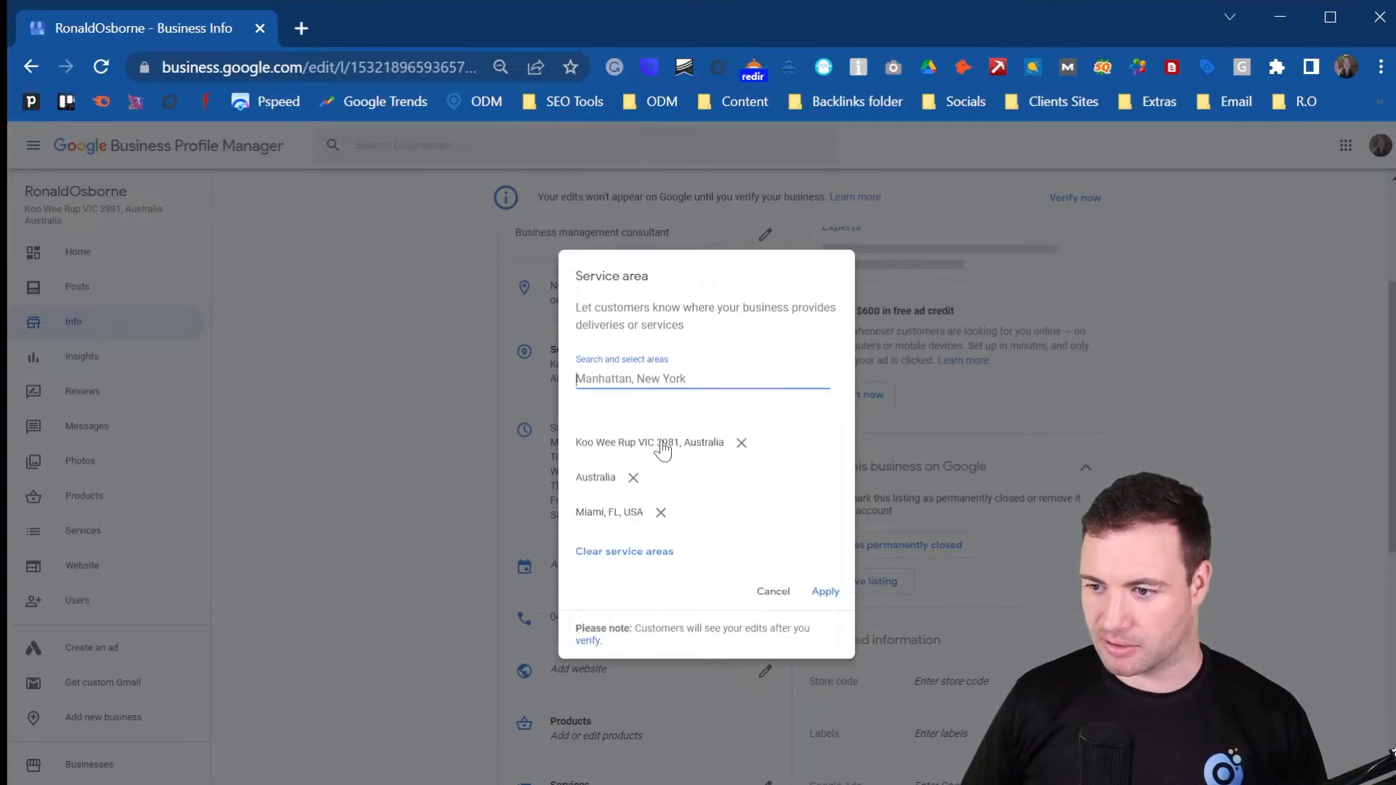
type("fort")
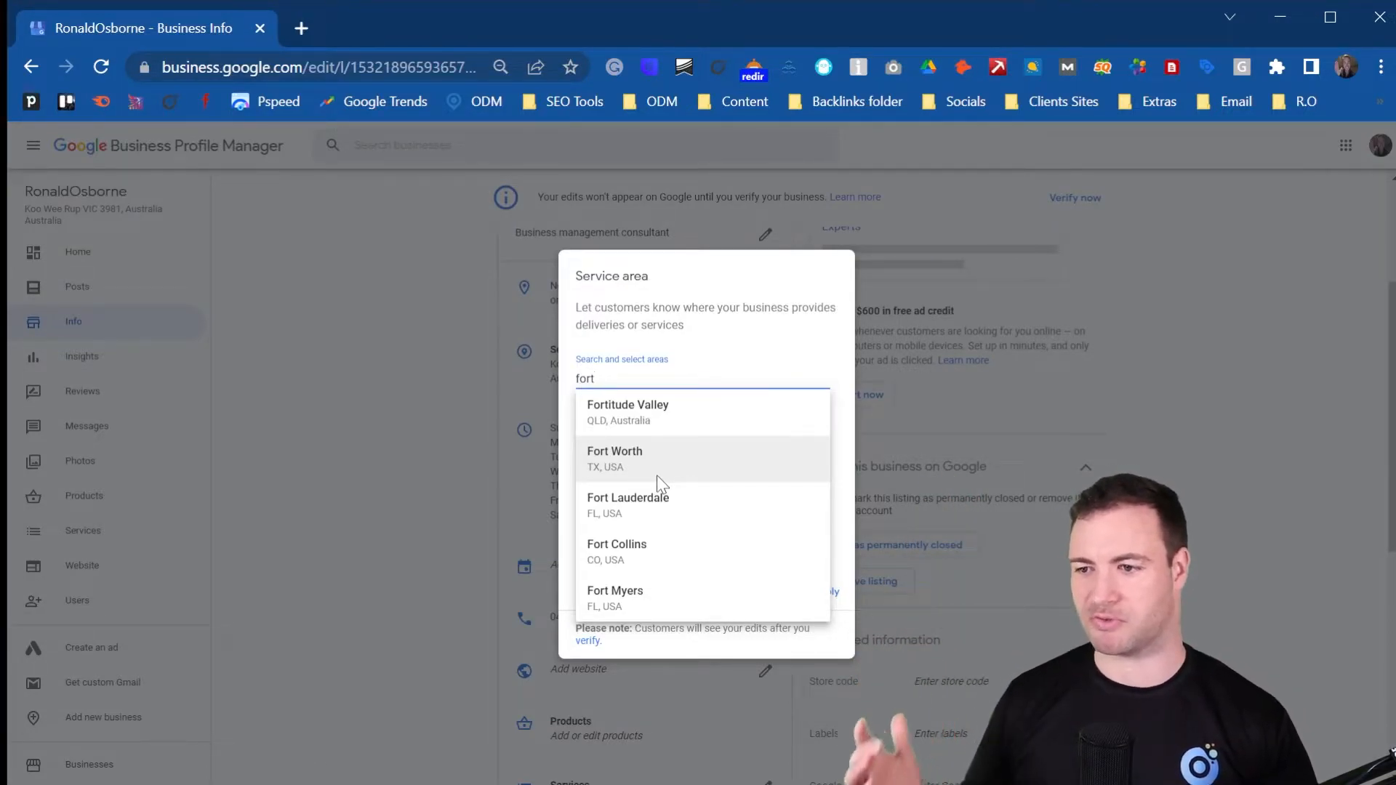
left_click(387, 365)
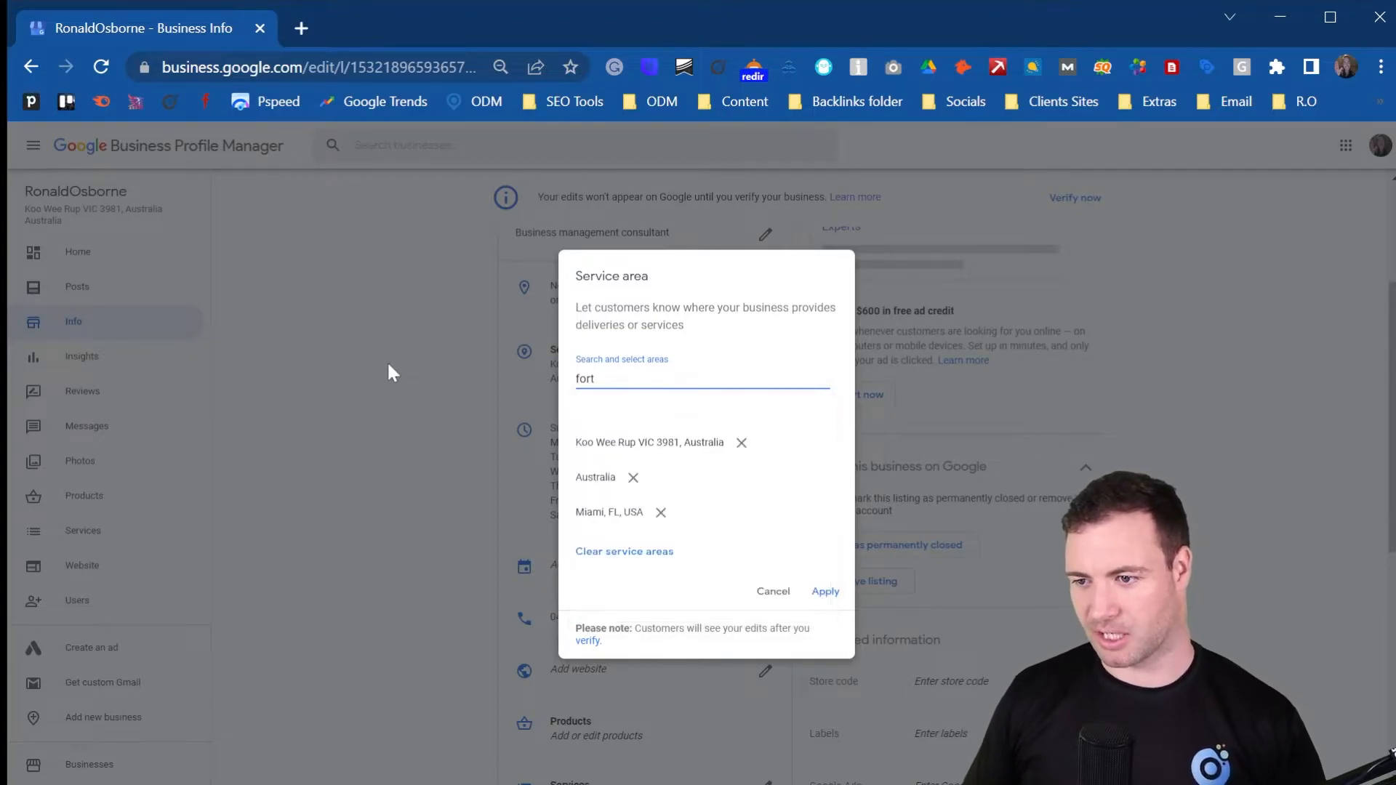
left_click(771, 589)
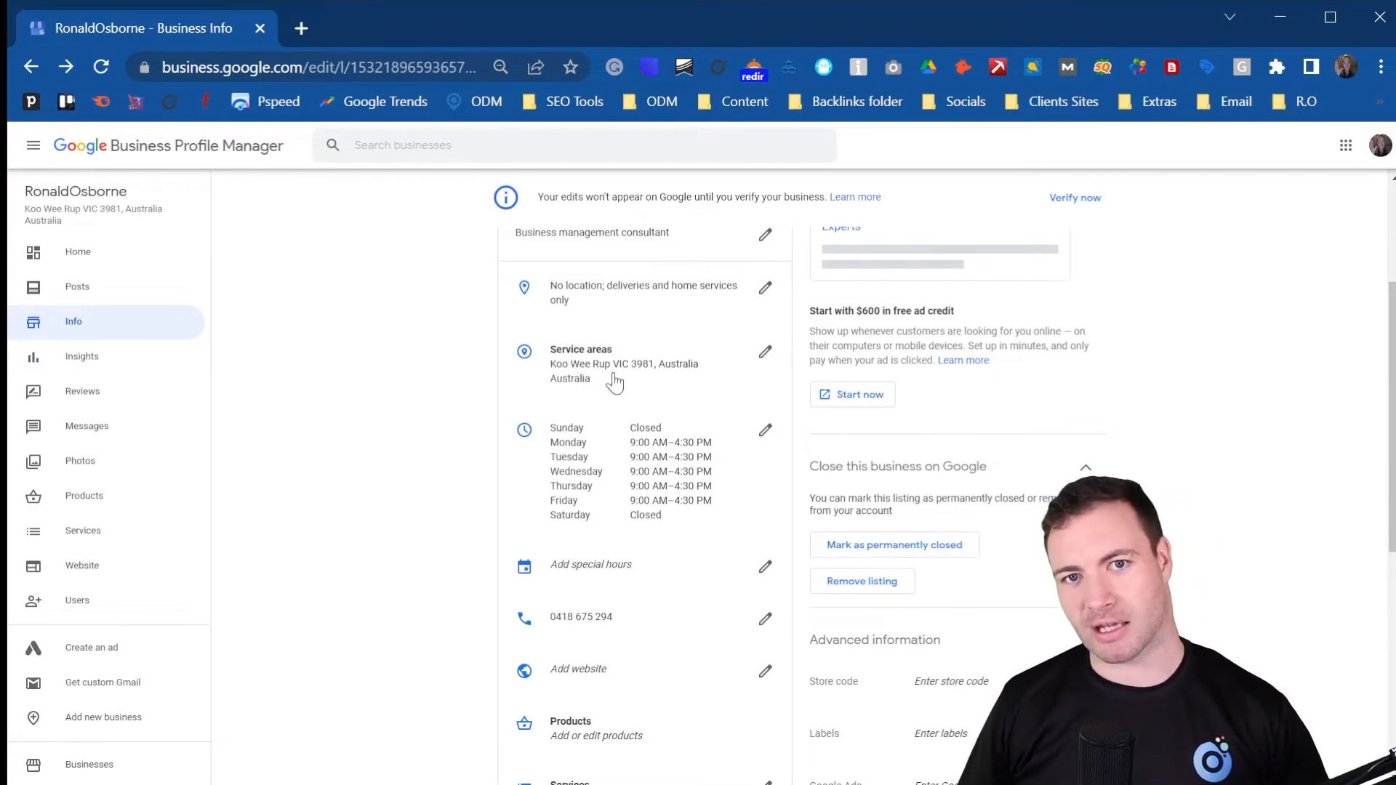
- Examine the special hours form for irregular schedule dates and close it without adding a date
scroll(581, 411, "down", 1)
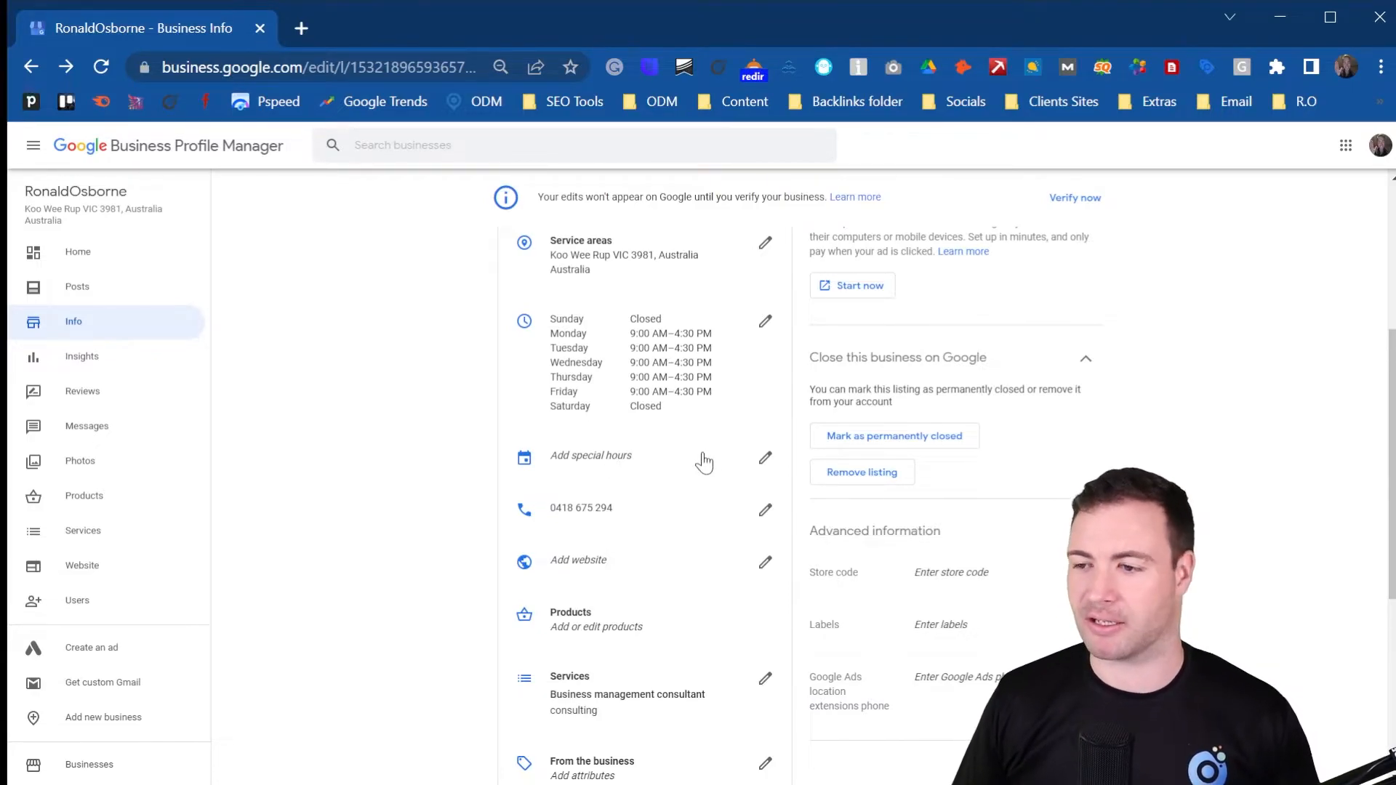
left_click(767, 462)
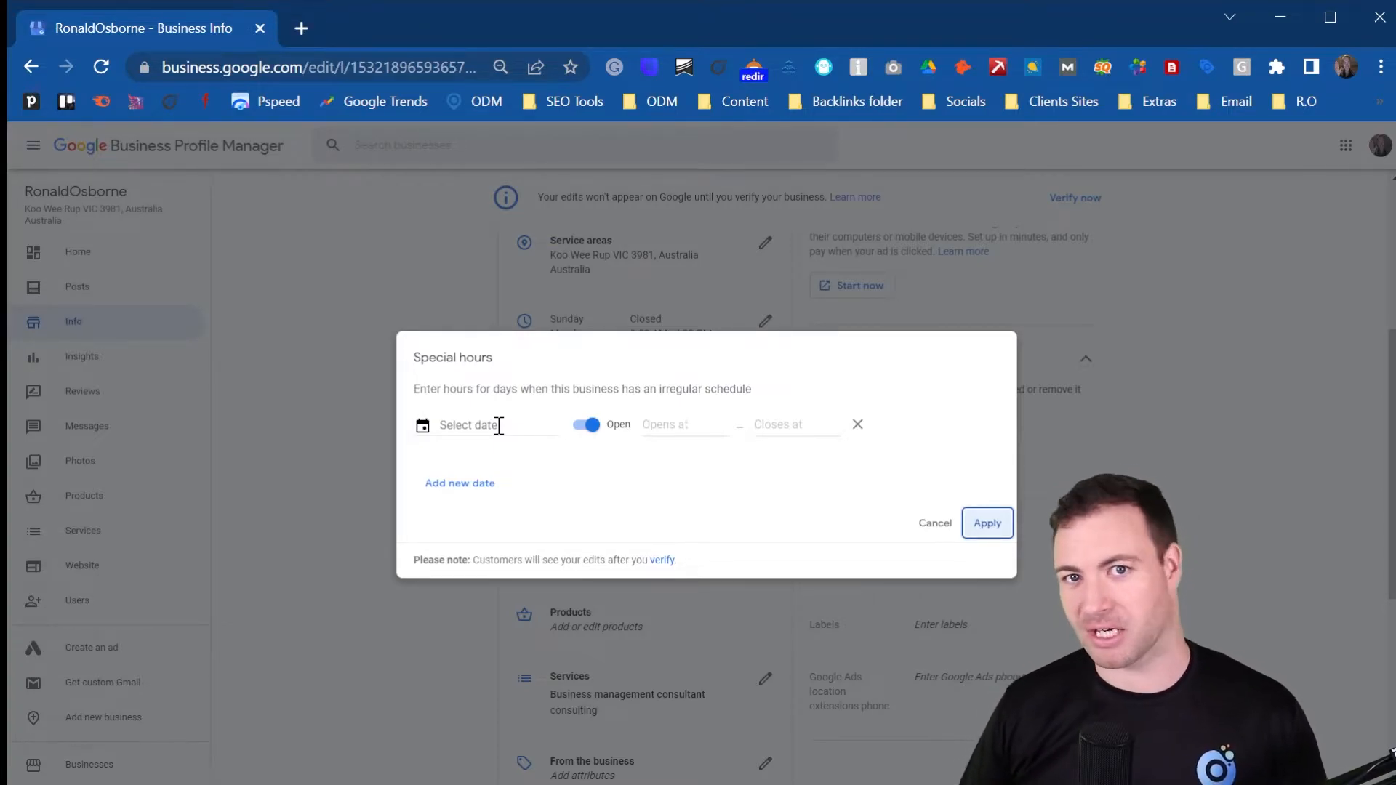
left_click(934, 524)
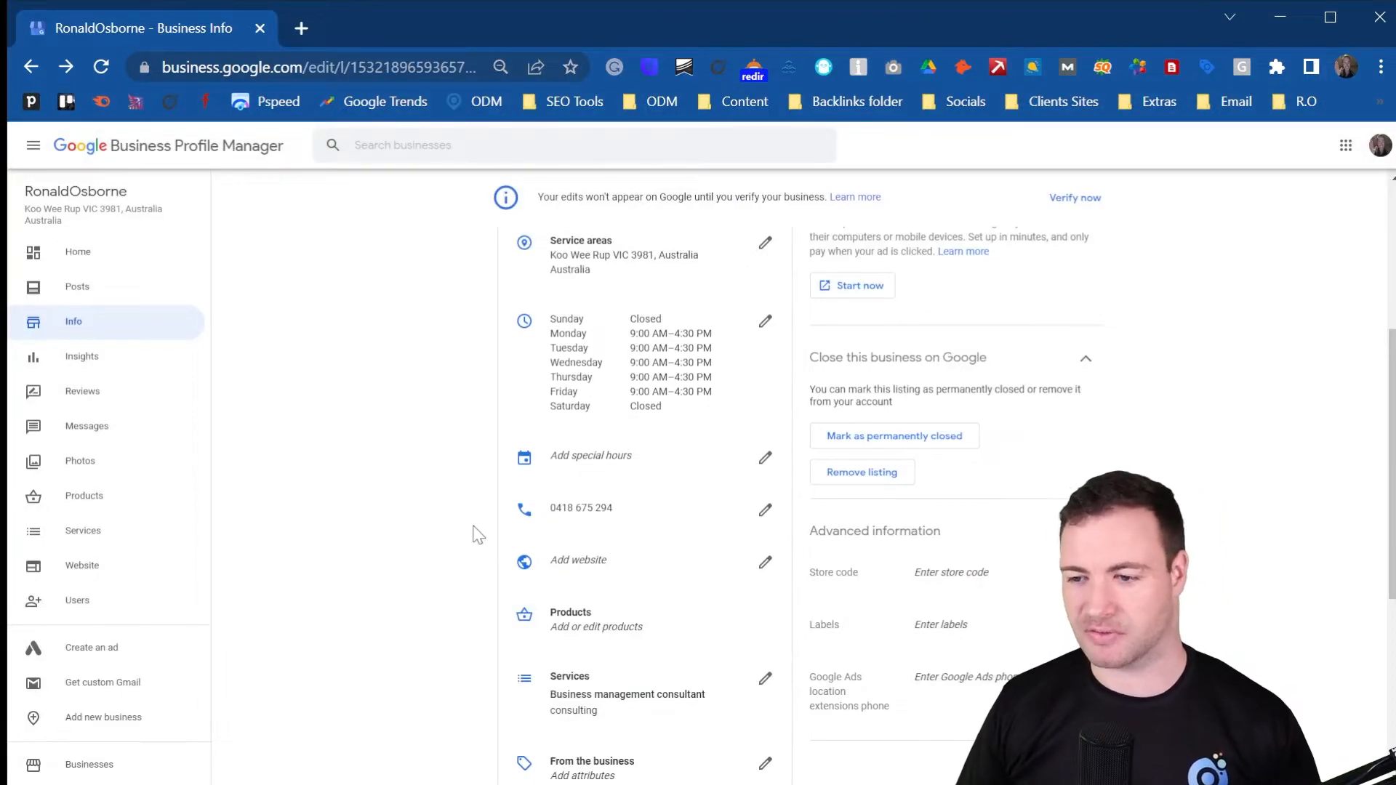
- Try to apply a website address for the business, and discard the website entry
left_click(765, 574)
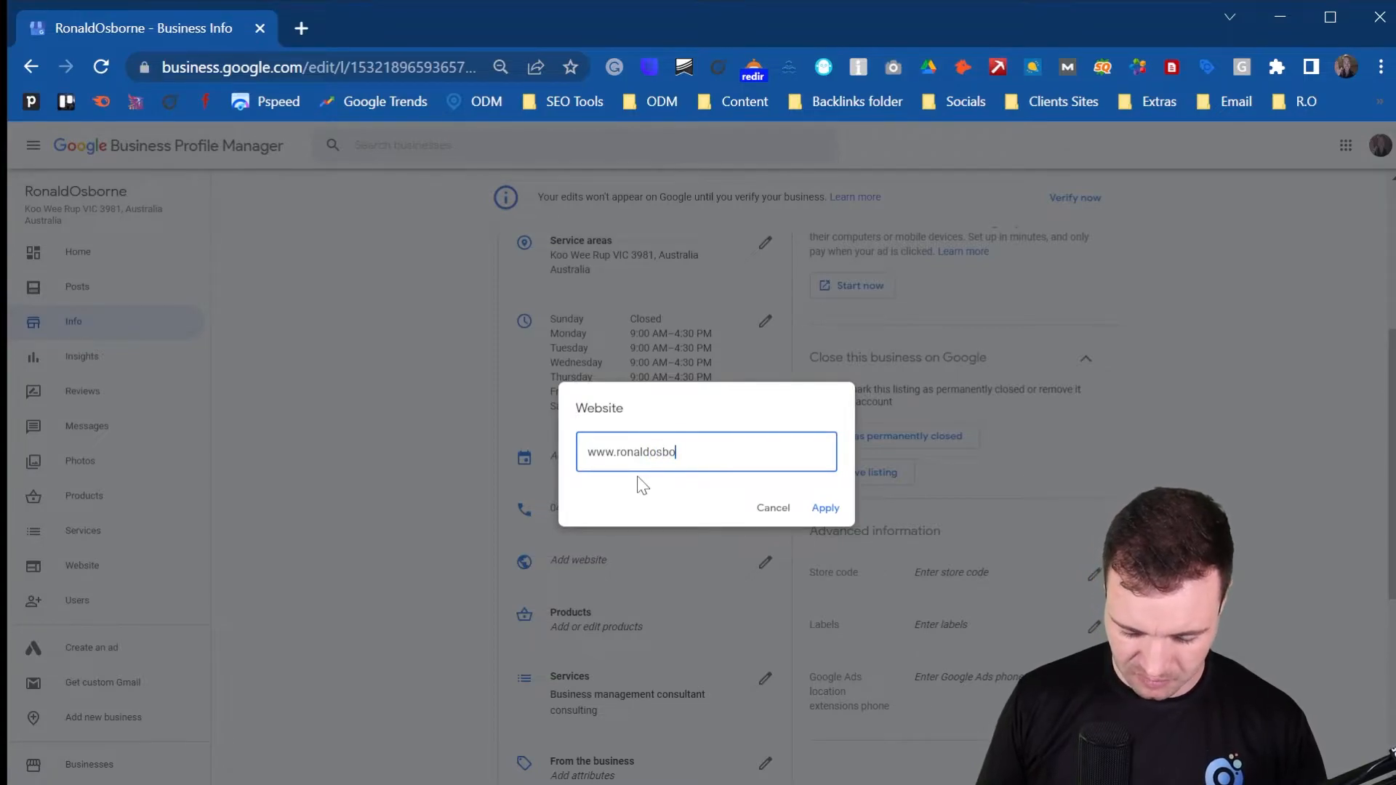
type("www.ronaldosborne.ogm")
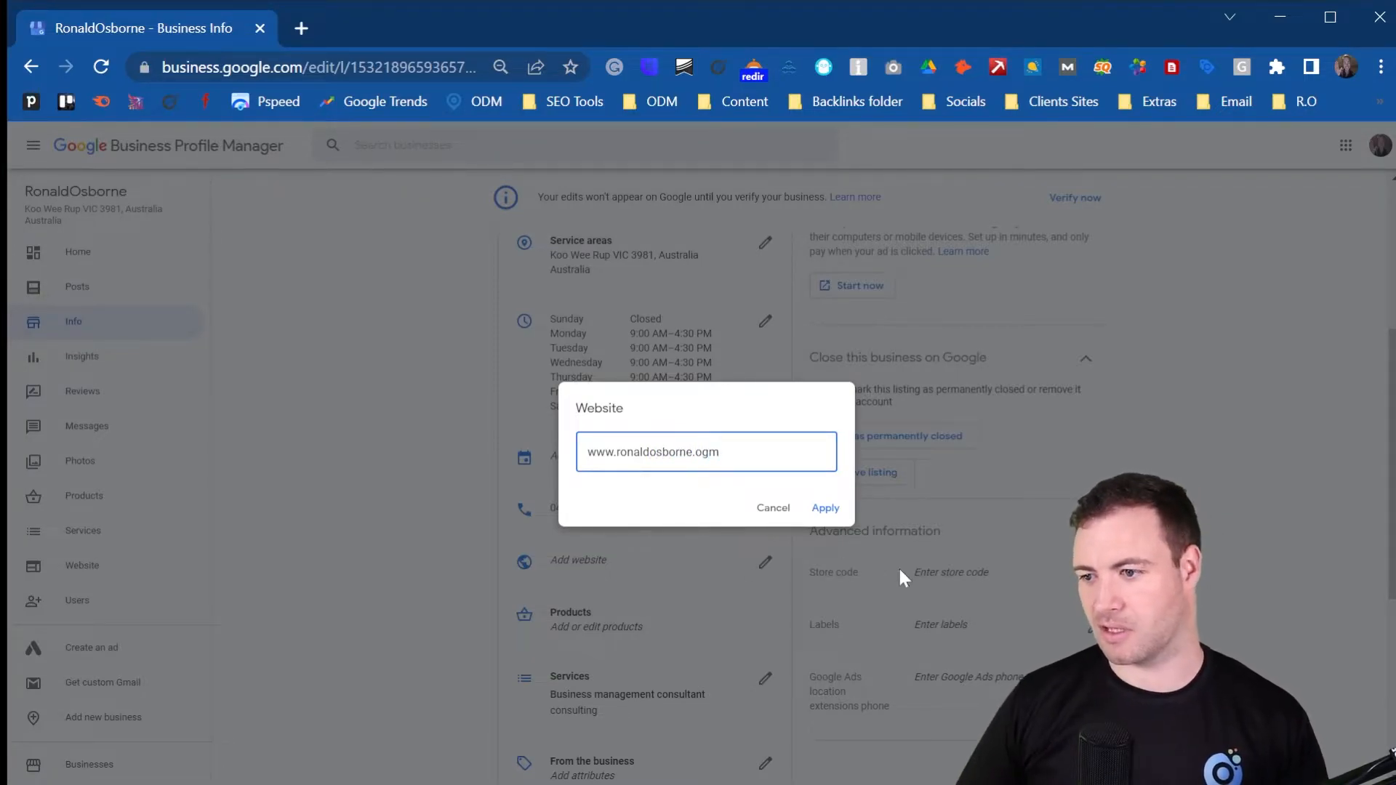
left_click(824, 509)
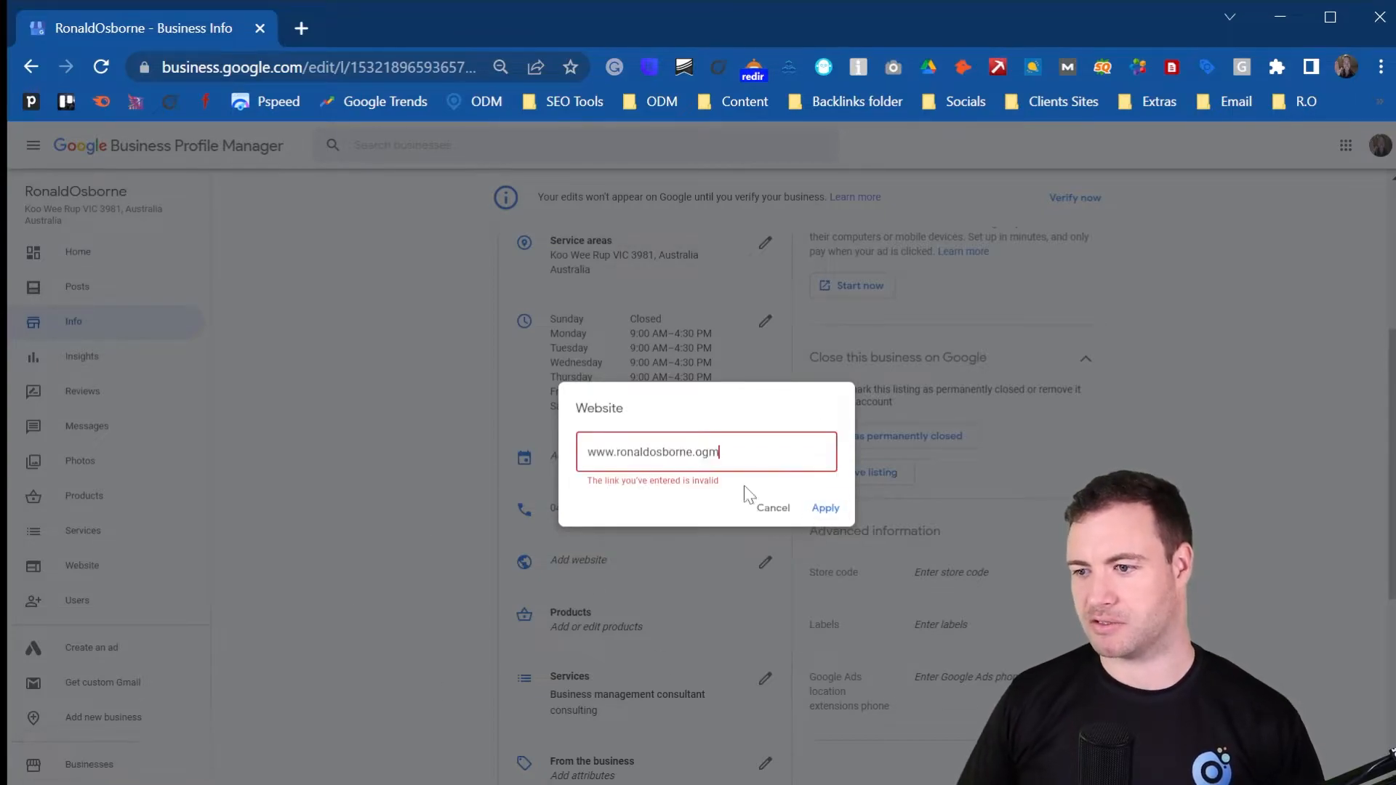
left_click(769, 508)
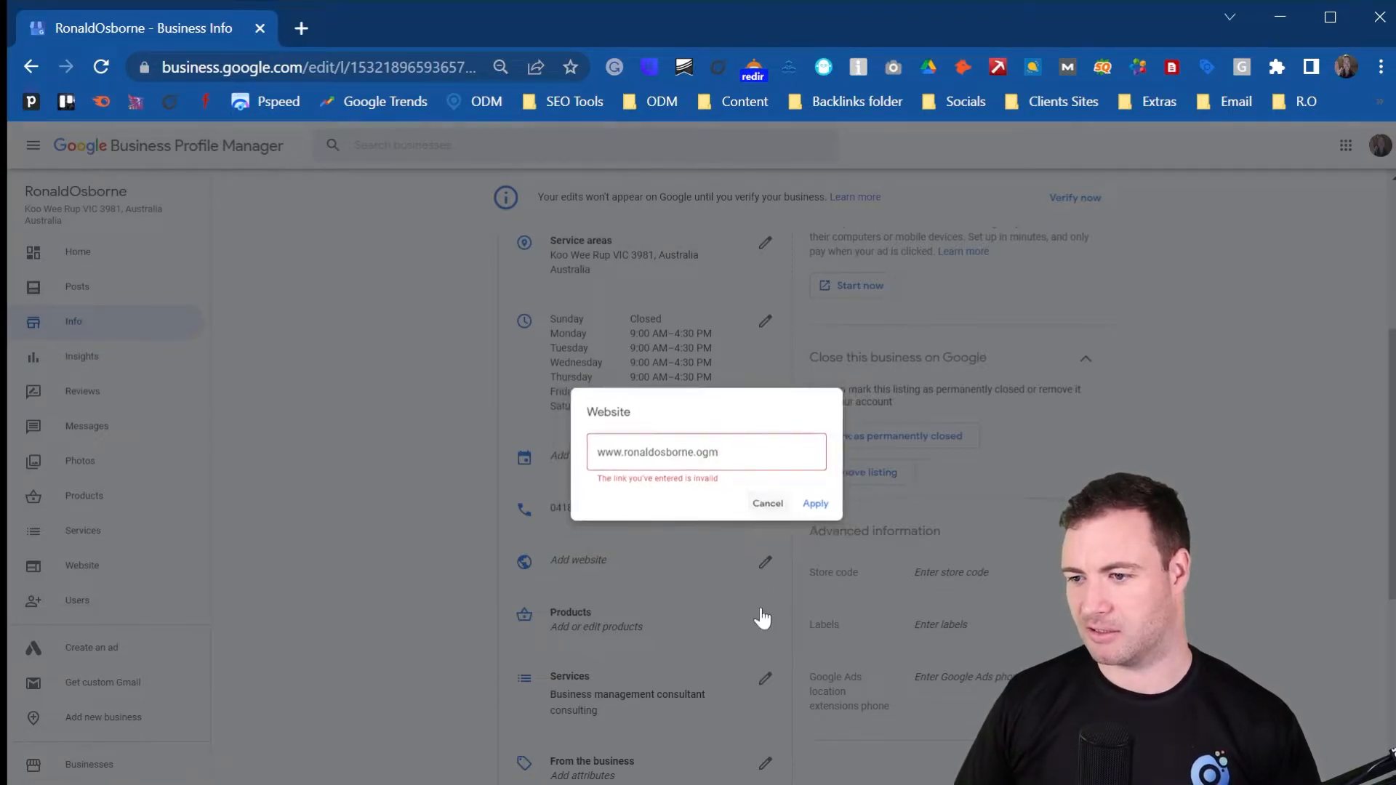
- Review the remaining business information sections and open the product page from the Products entry
scroll(640, 560, "down", 2)
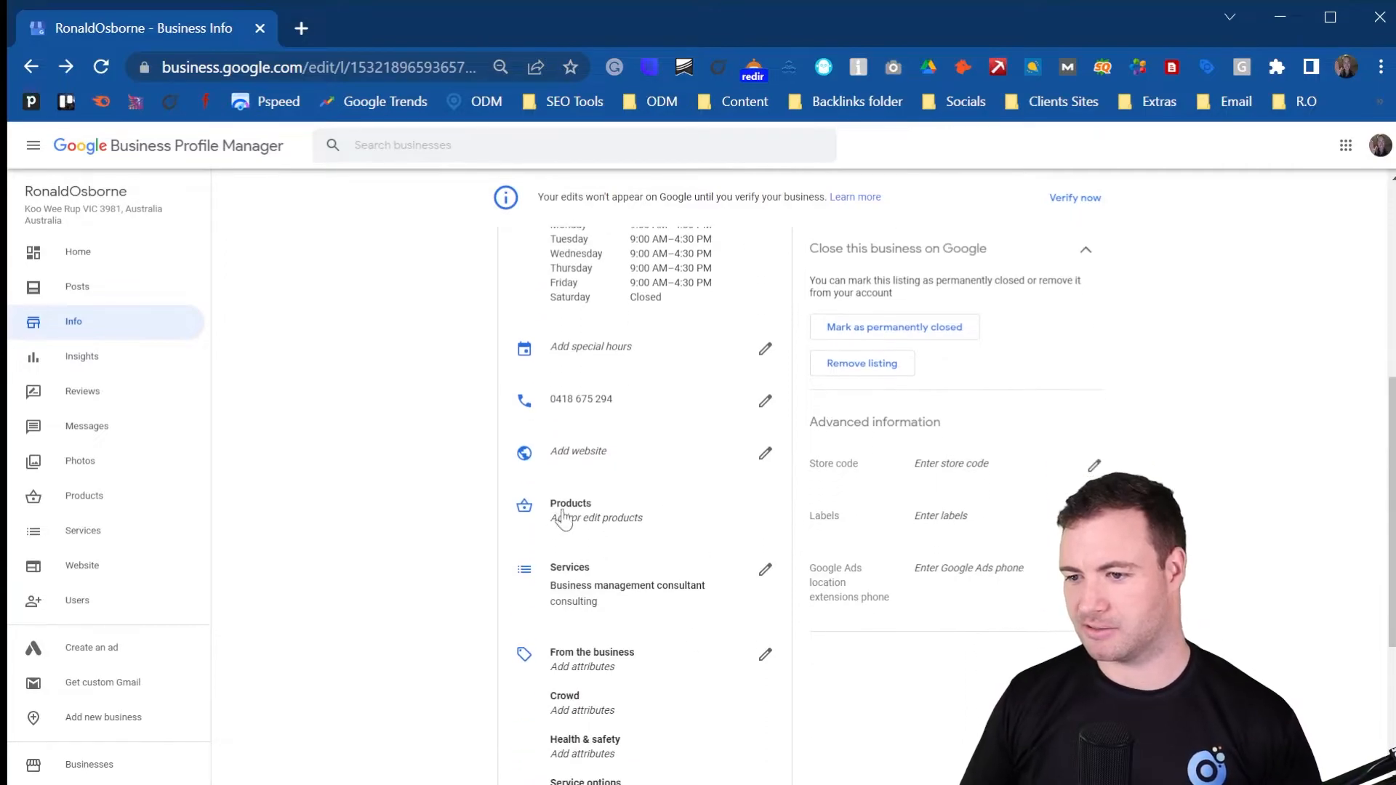
scroll(625, 371, "down", 2)
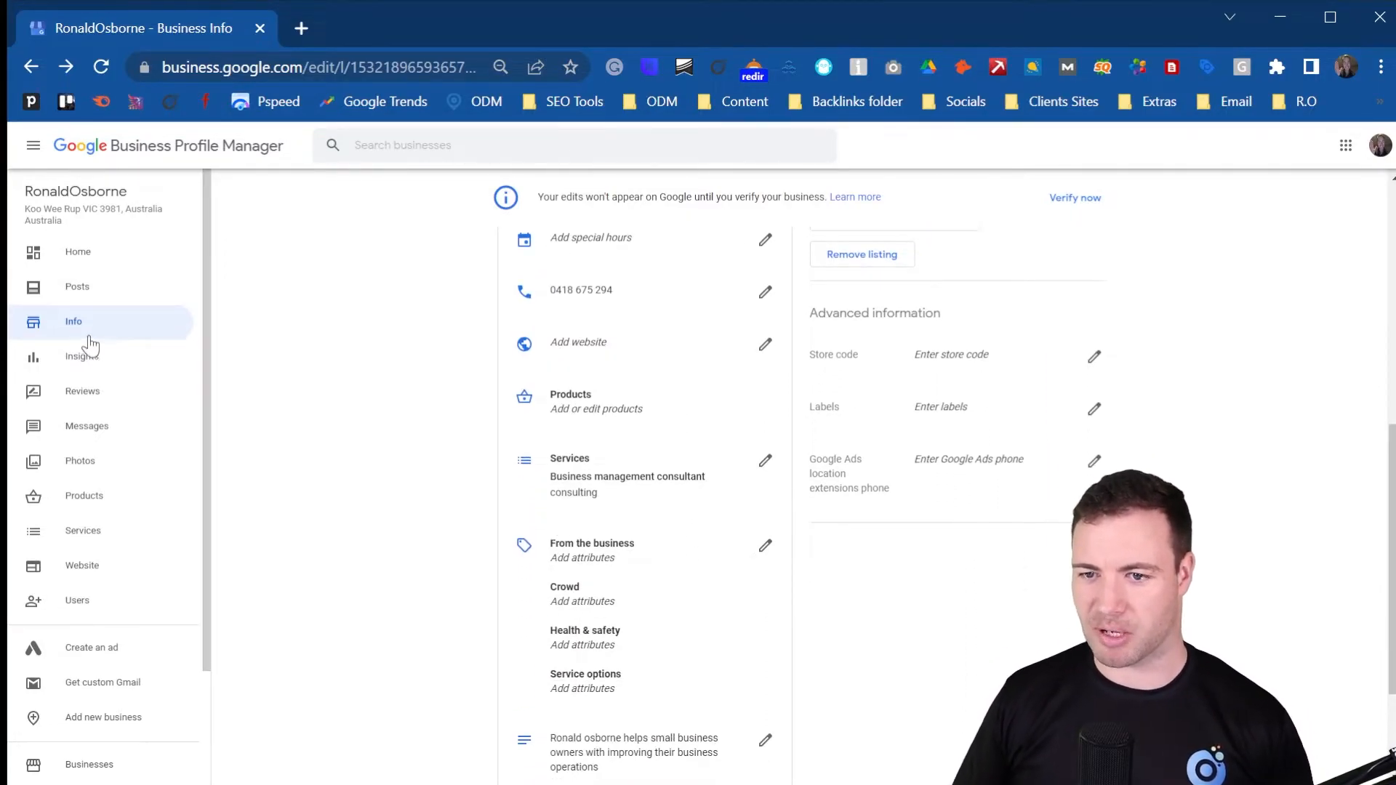
scroll(560, 349, "up", 10)
scroll(582, 335, "down", 5)
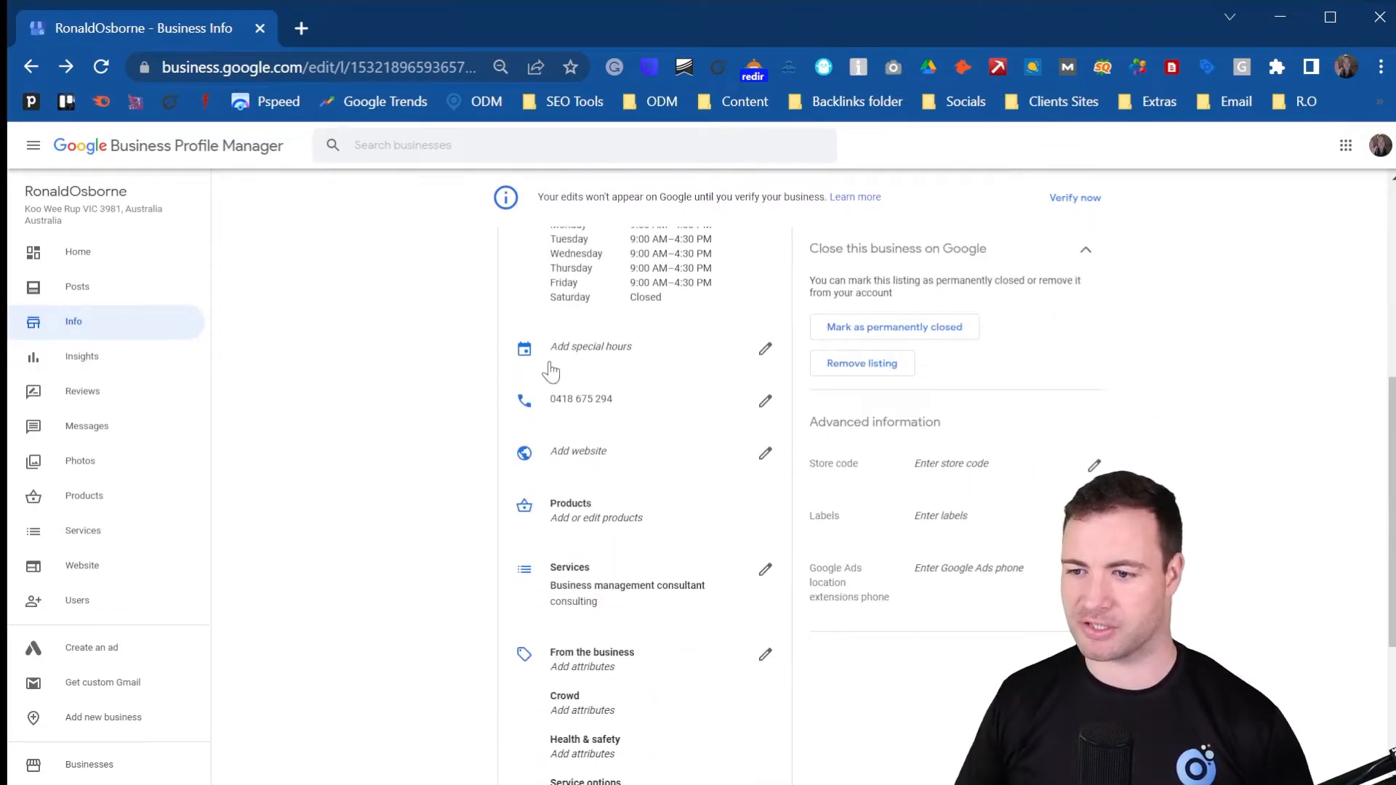
scroll(570, 396, "down", 2)
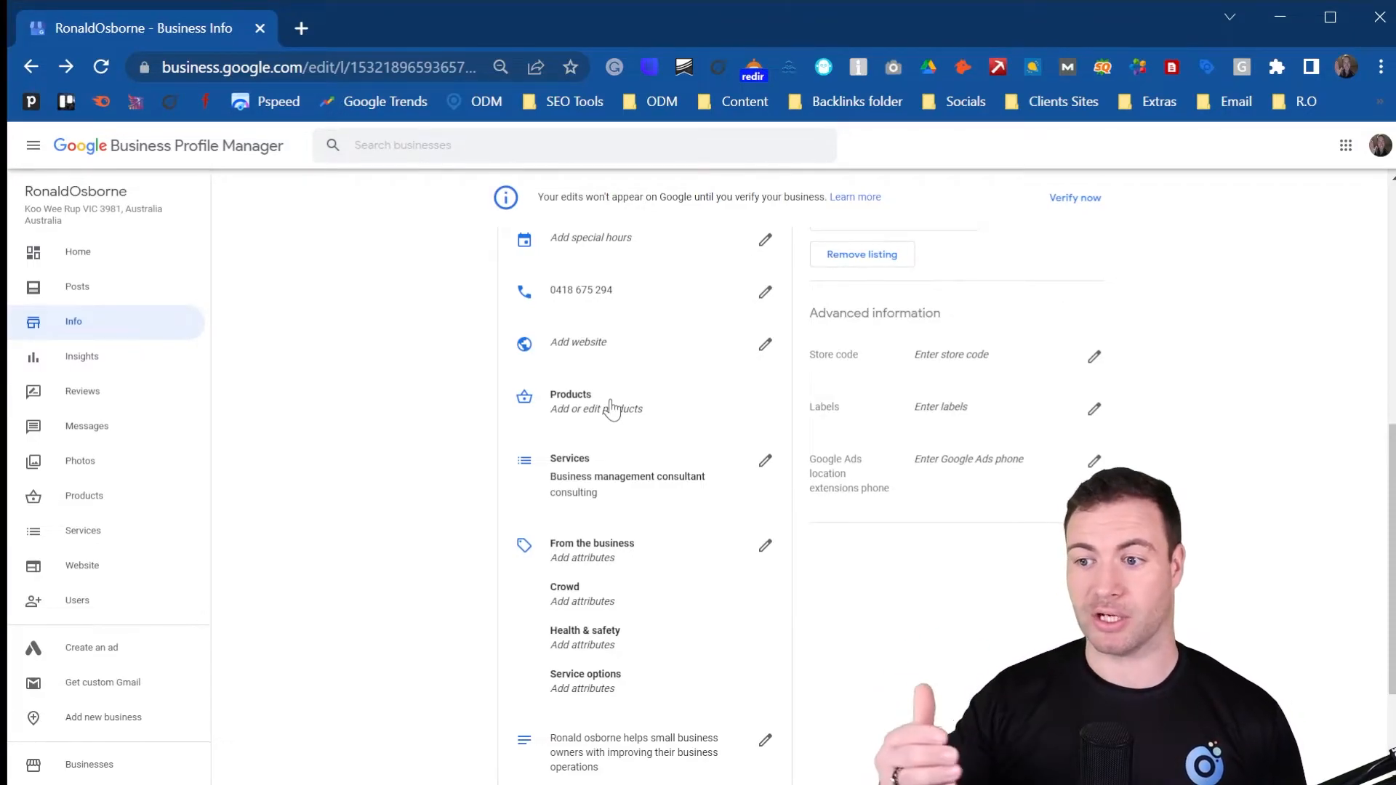
left_click(602, 409)
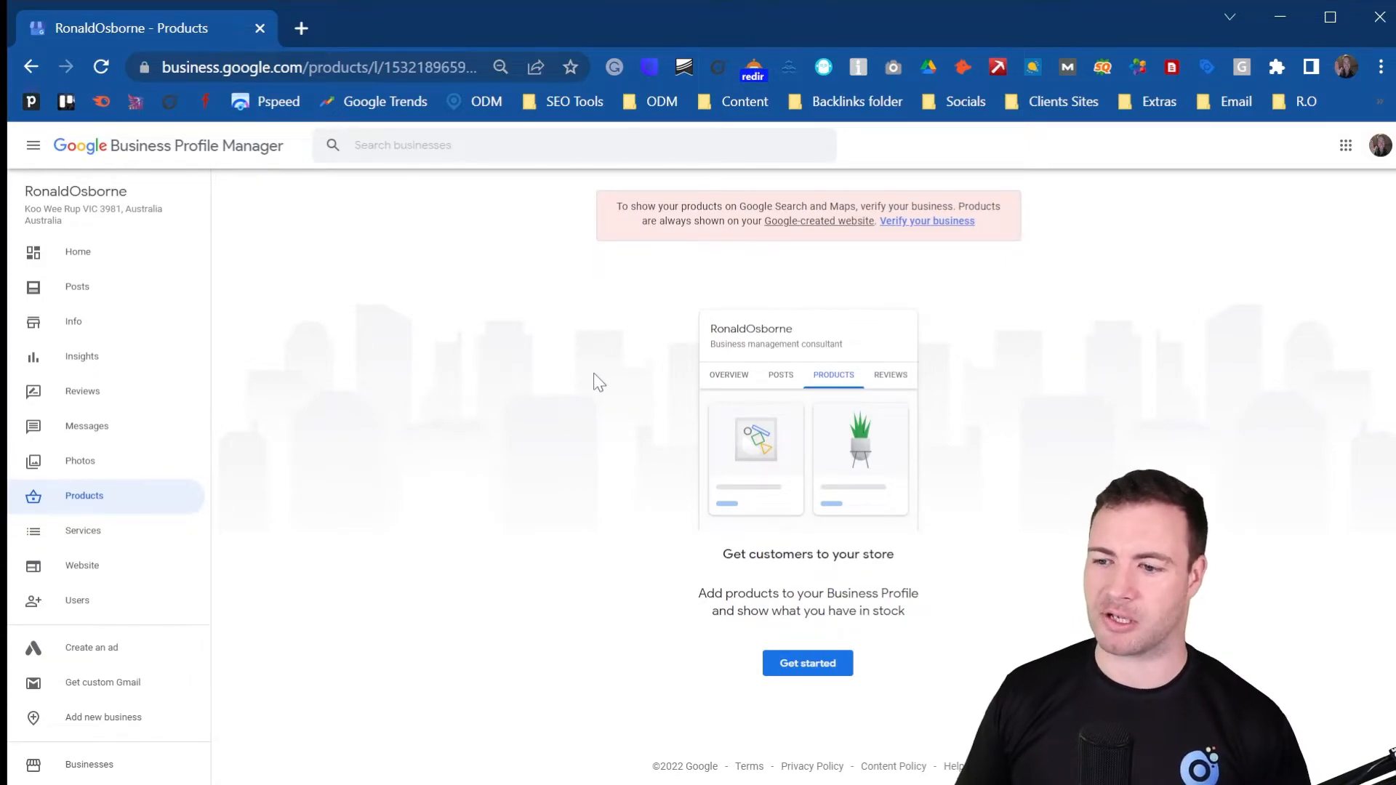
- Start a new product with the Google Business Profile Posting Guide image and name it as the owner's coaching services
left_click(810, 669)
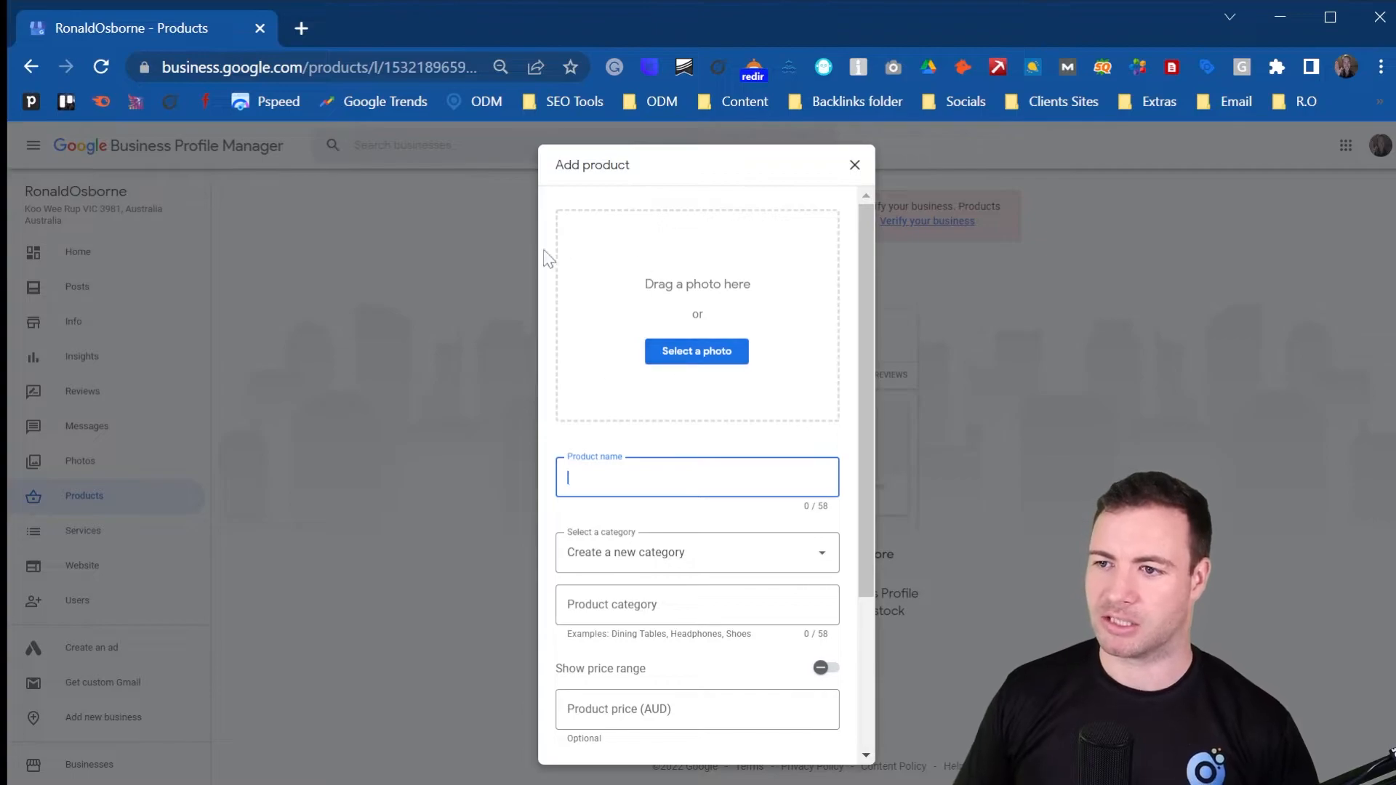
left_click(709, 357)
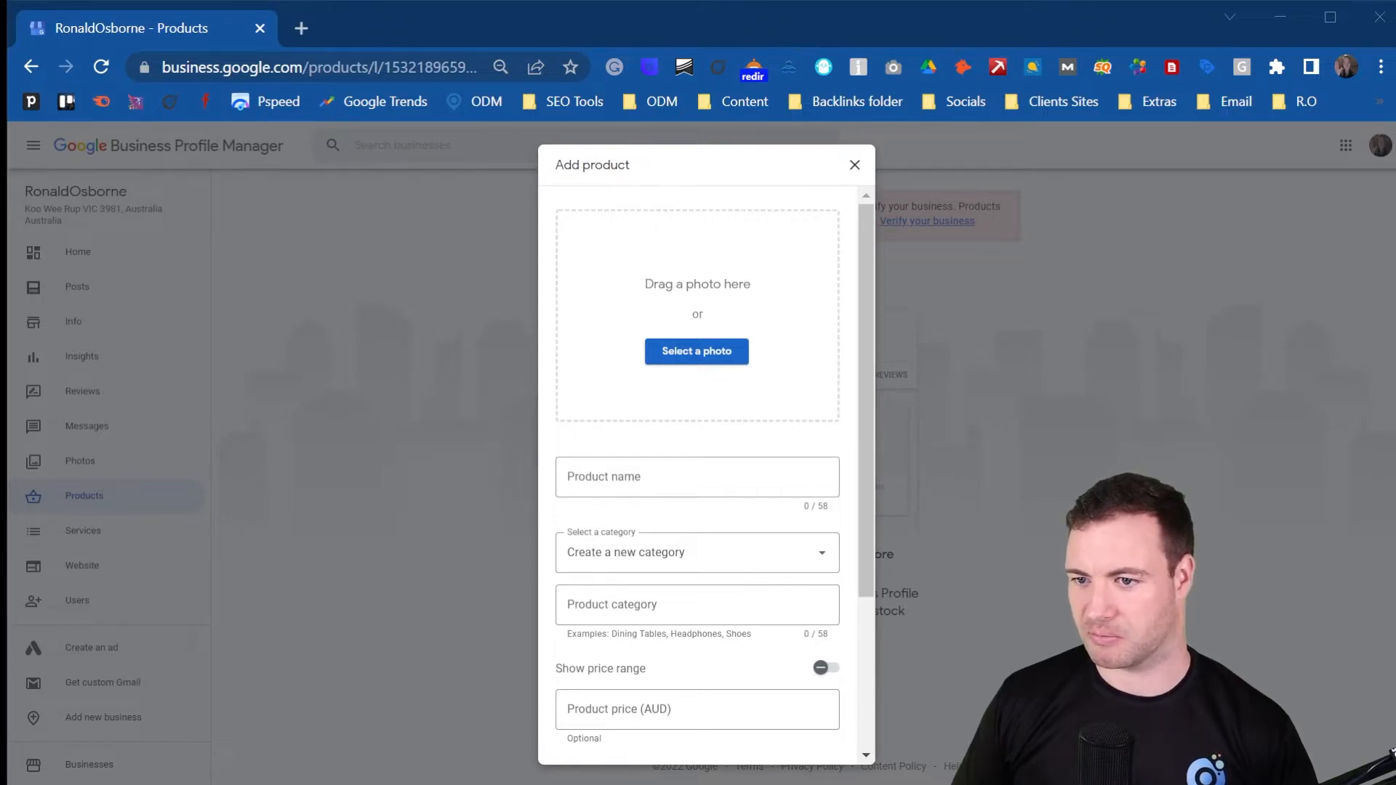
left_click(713, 479)
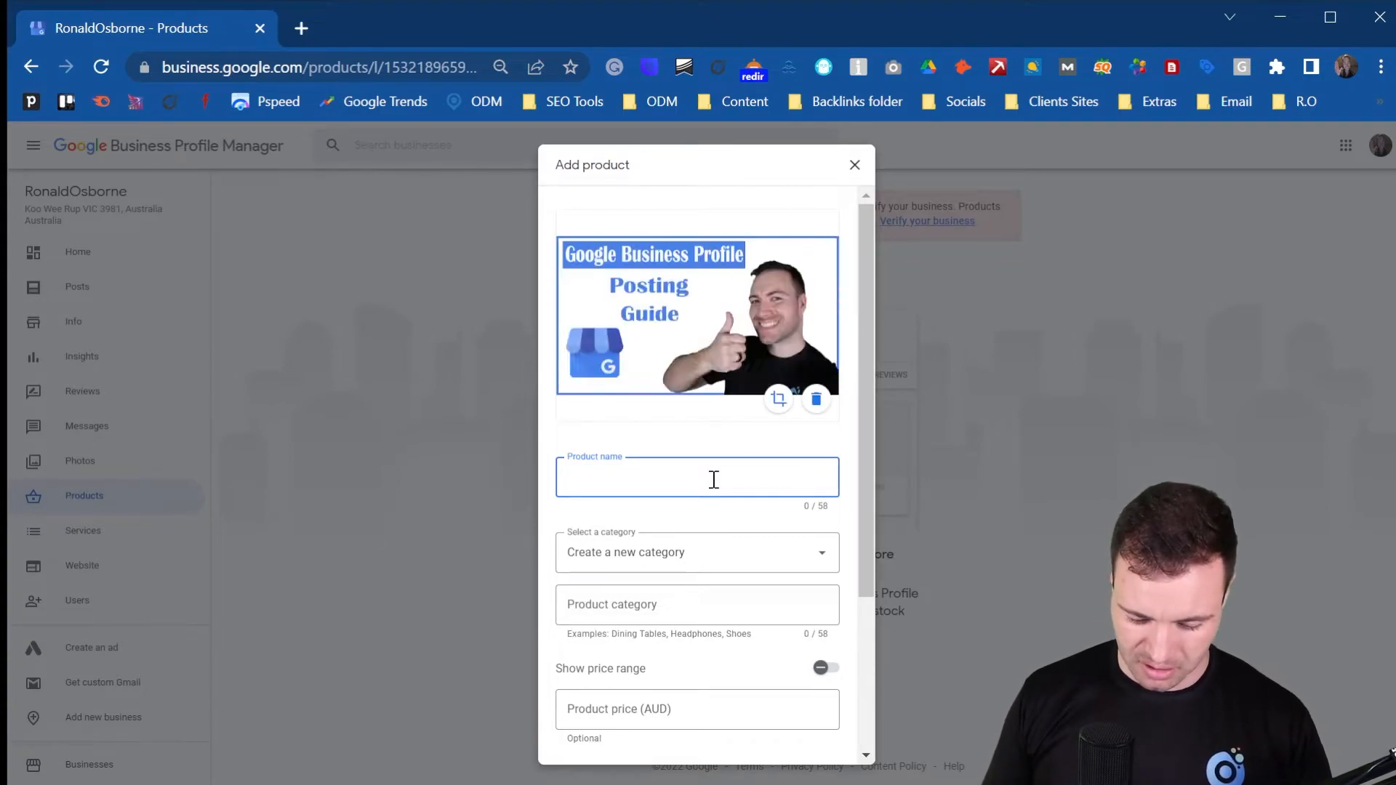
type("Ronalds Coaching Services")
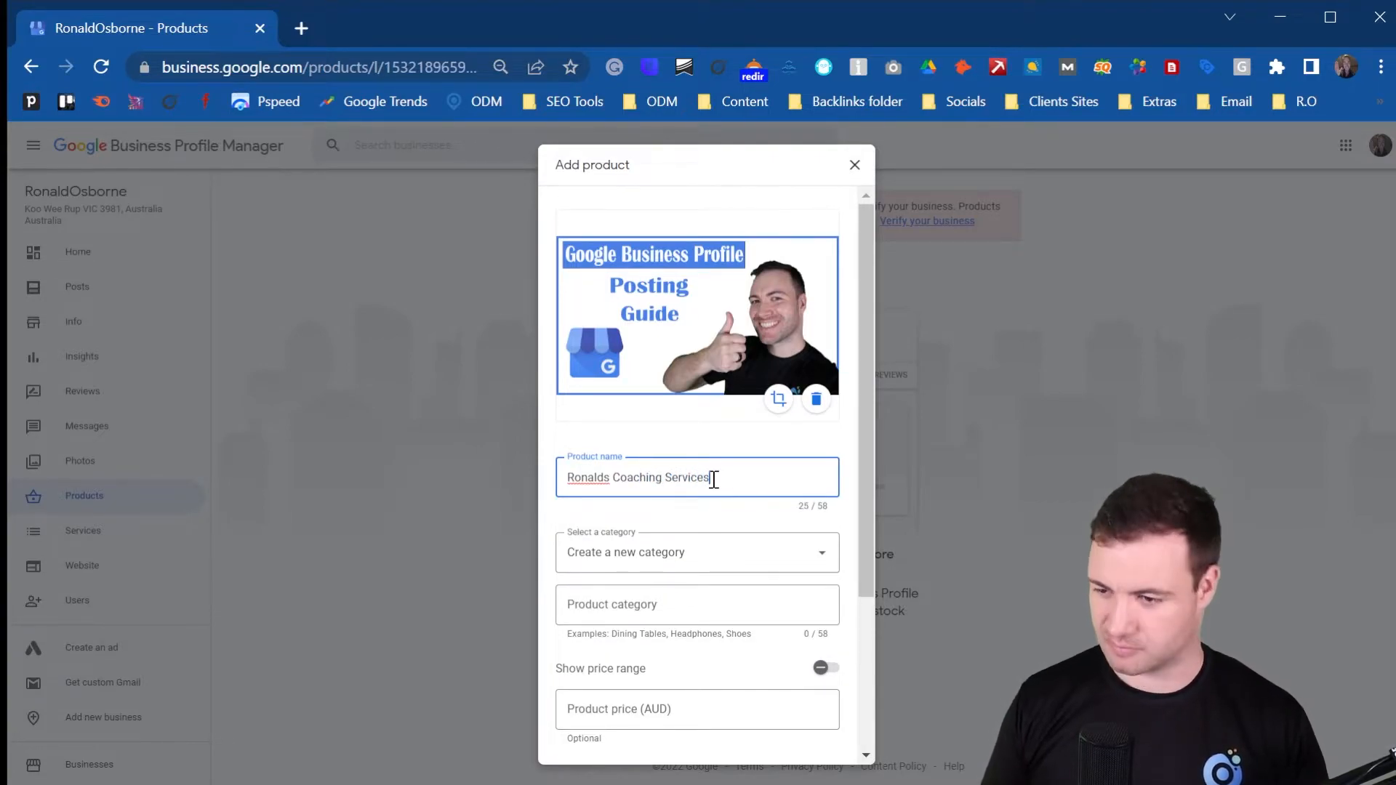
left_click(603, 479)
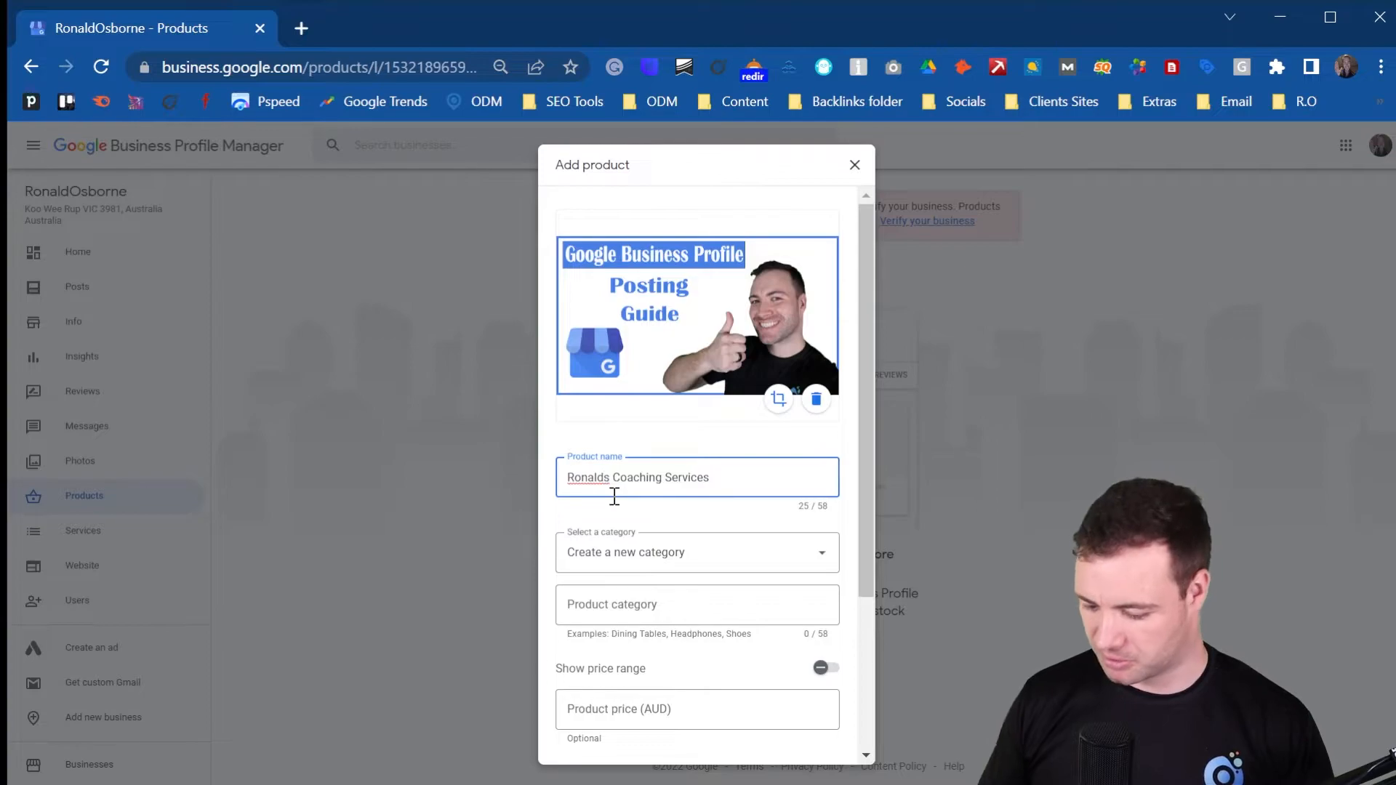
type("'")
- Examine the product's category, price and description fields, try an Order online button, and discard the product
left_click(681, 567)
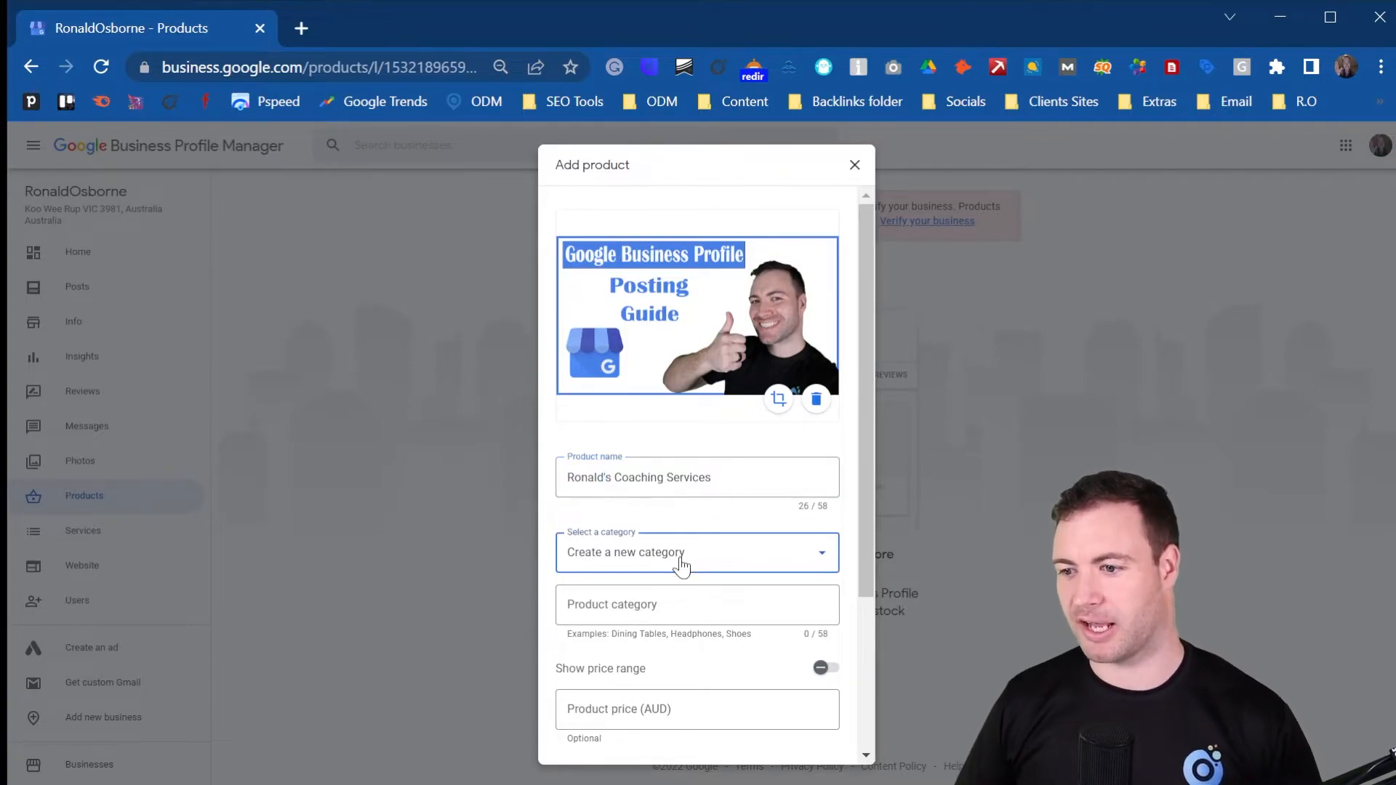
left_click(704, 598)
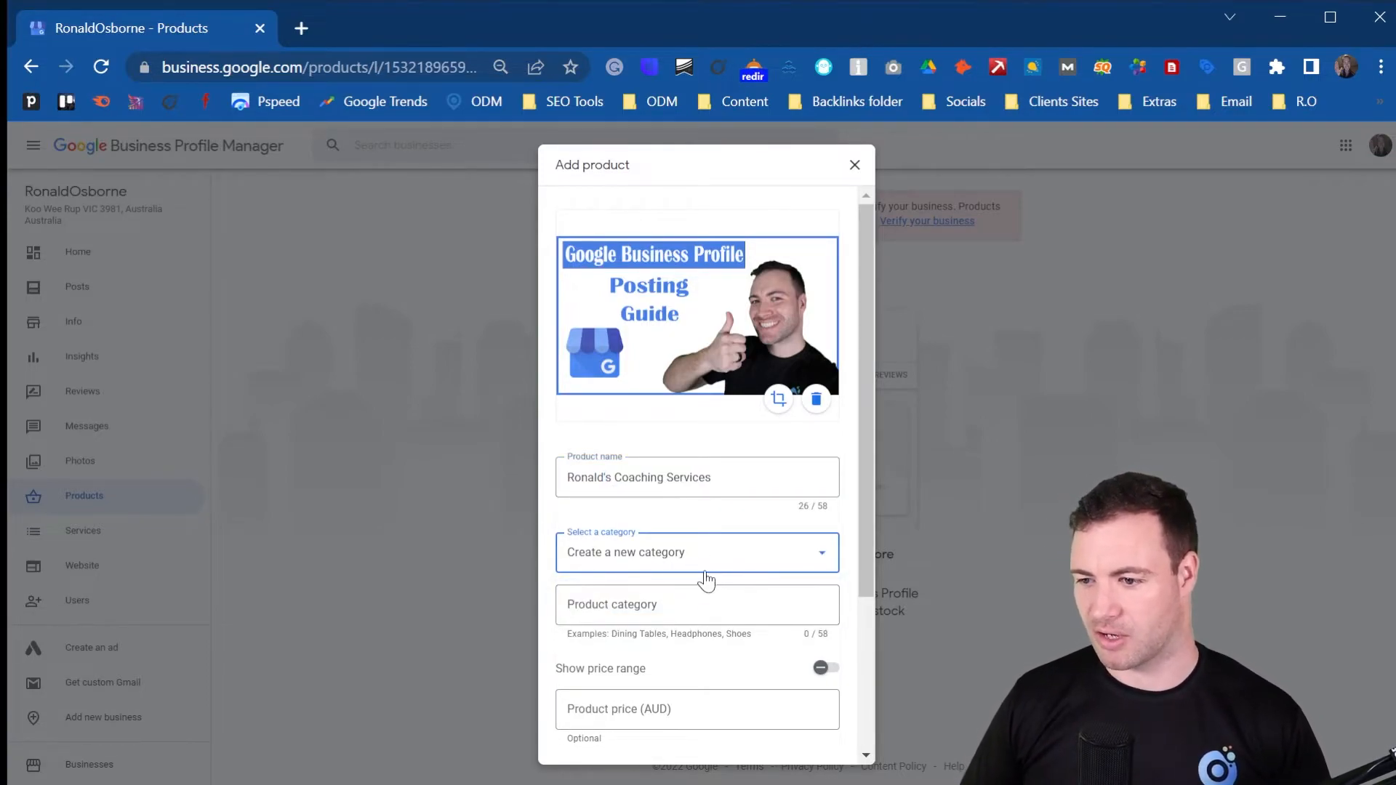
scroll(668, 619, "down", 1)
left_click(634, 494)
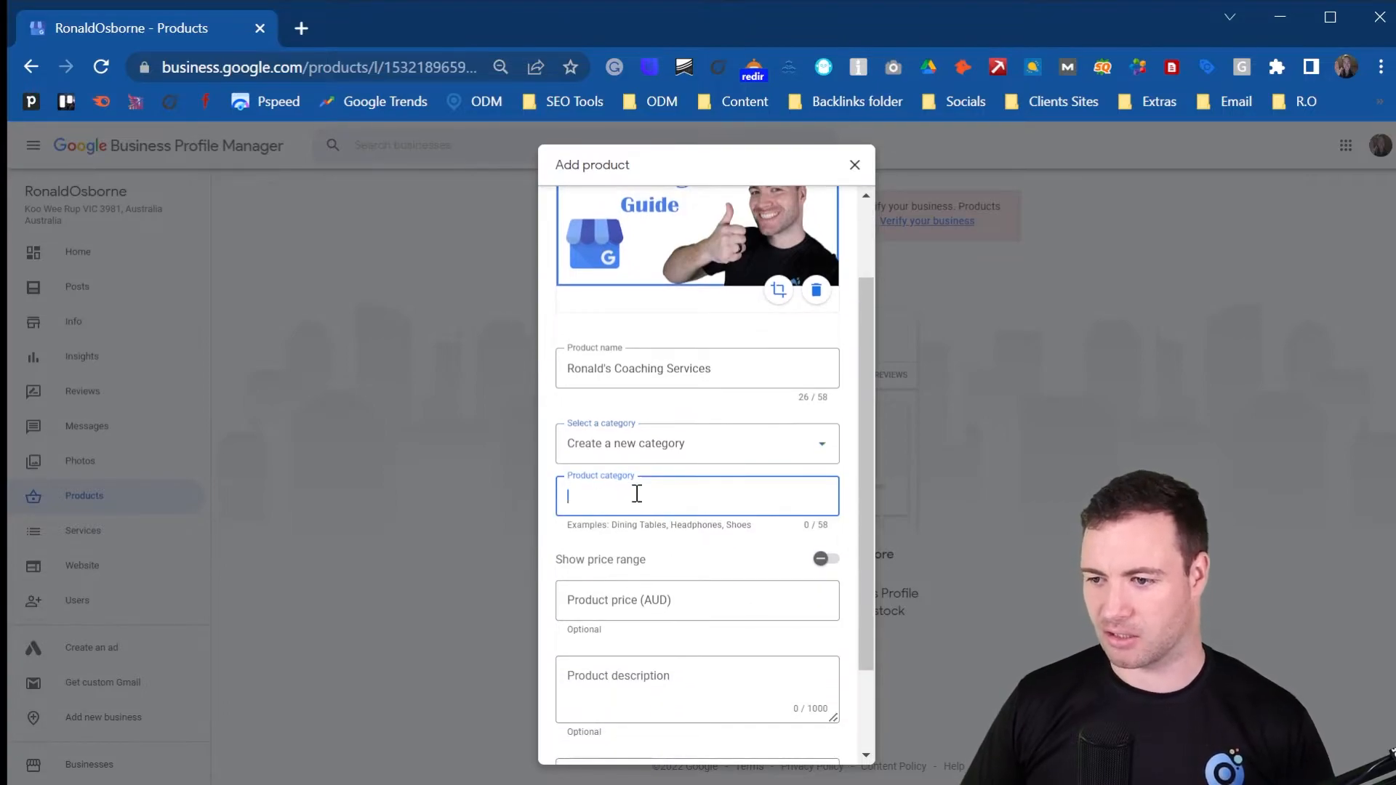
scroll(701, 499, "down", 1)
left_click(719, 492)
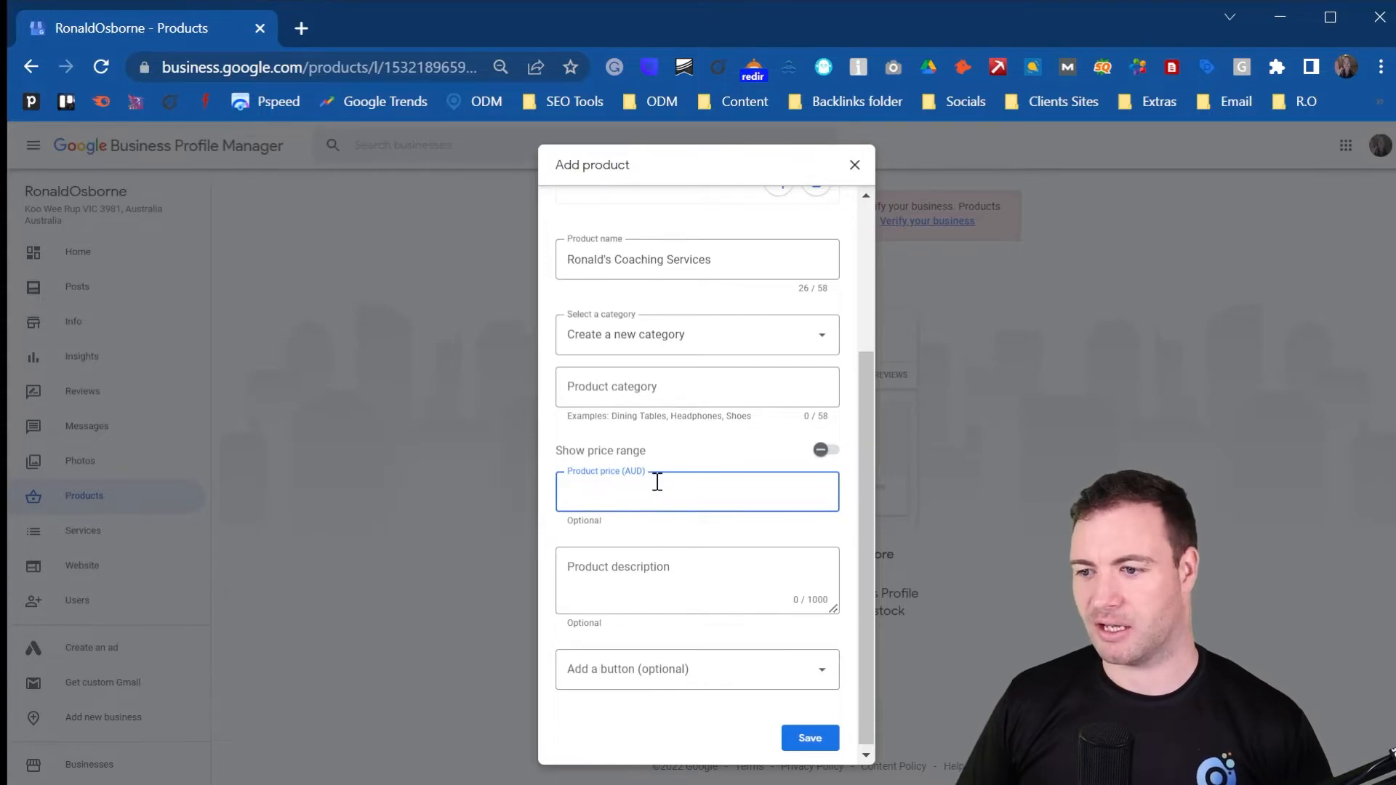
left_click(640, 567)
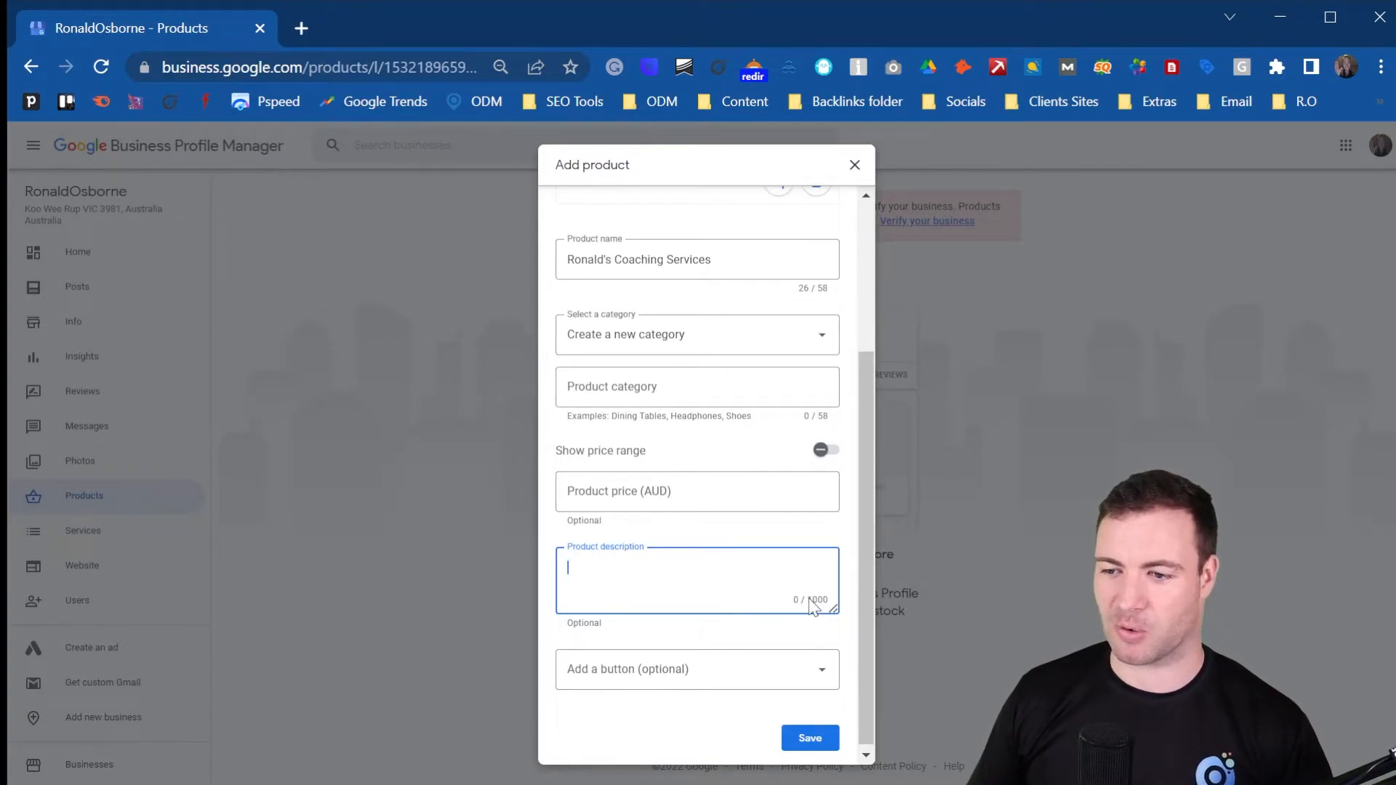
left_click(735, 676)
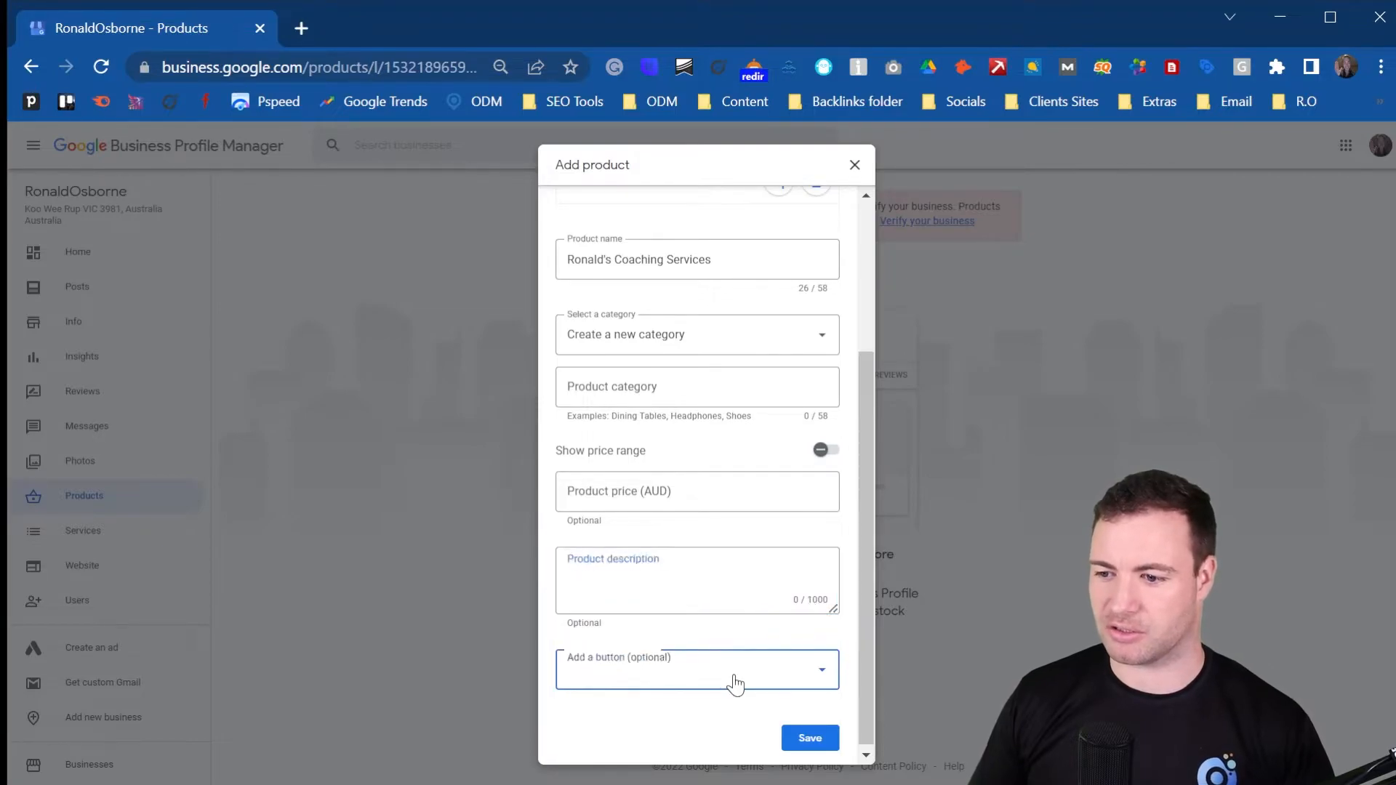
left_click(639, 519)
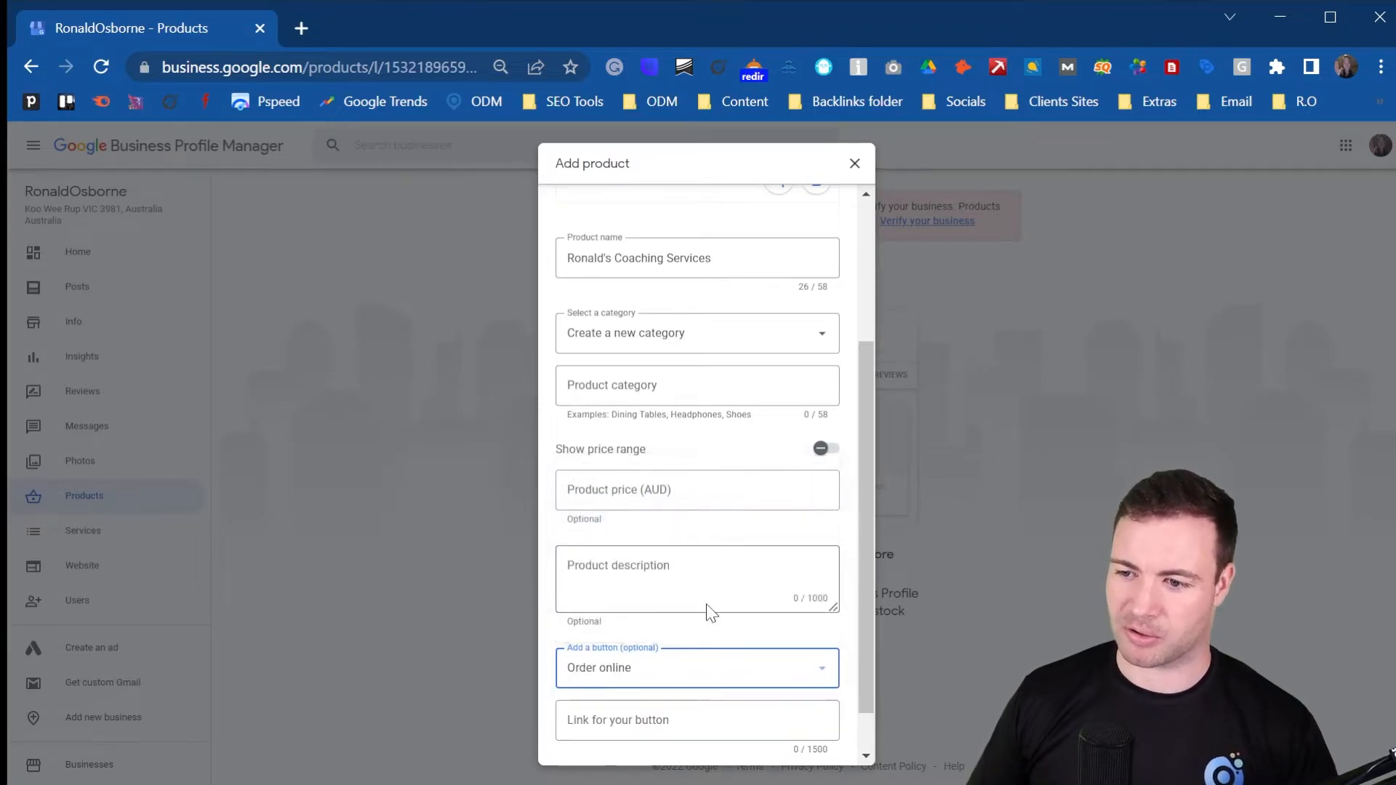
left_click(682, 721)
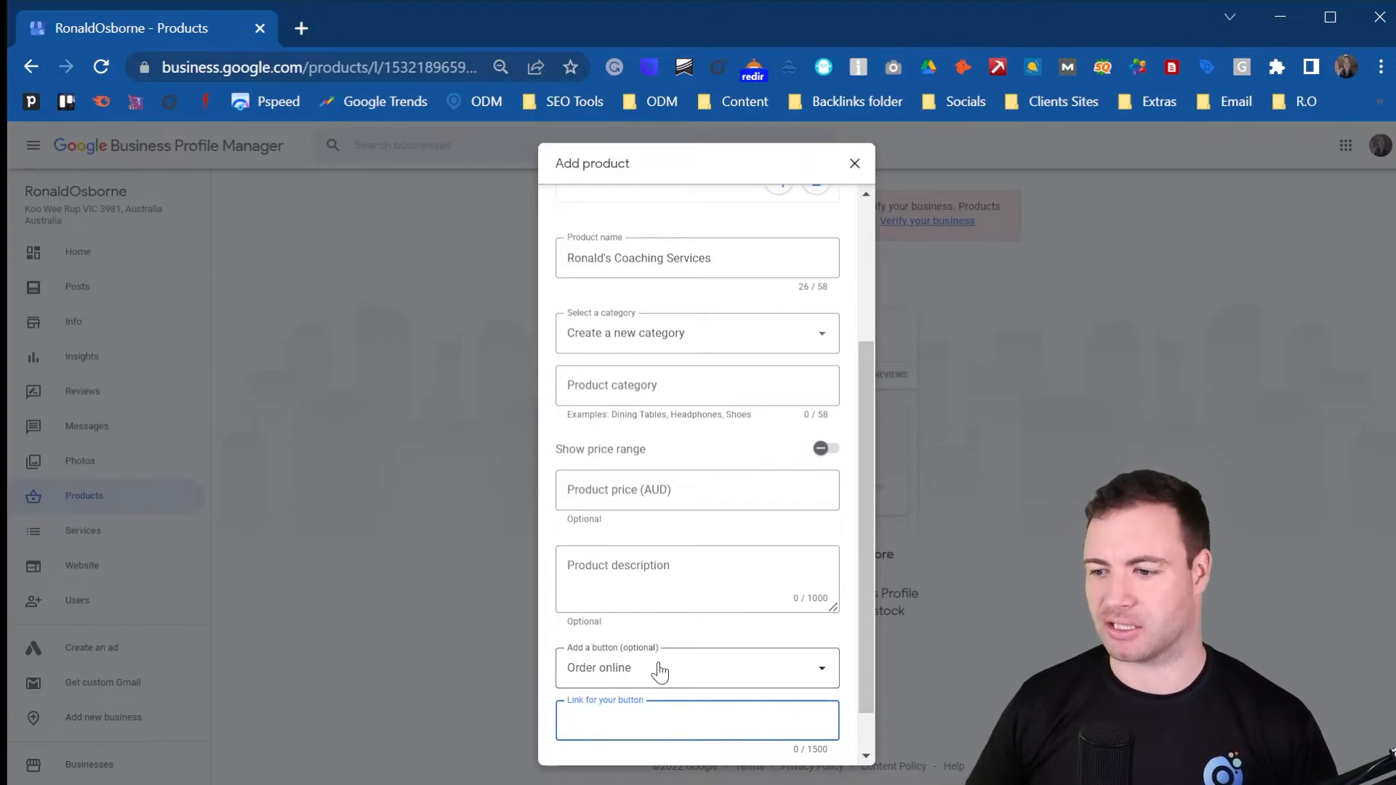
left_click(855, 163)
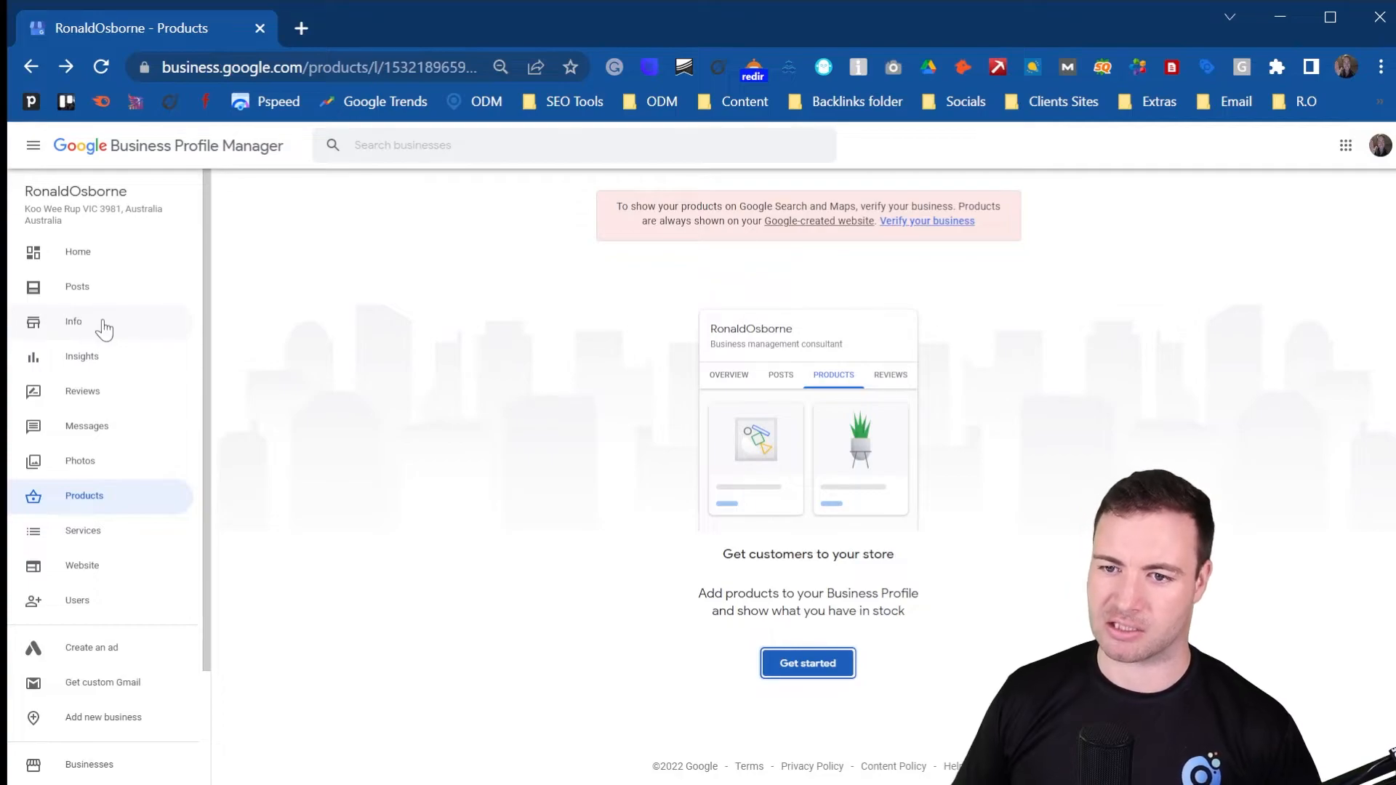
- Open the services from the business information and examine the form for adding one under Business management consultant, closing it without adding anything
left_click(104, 330)
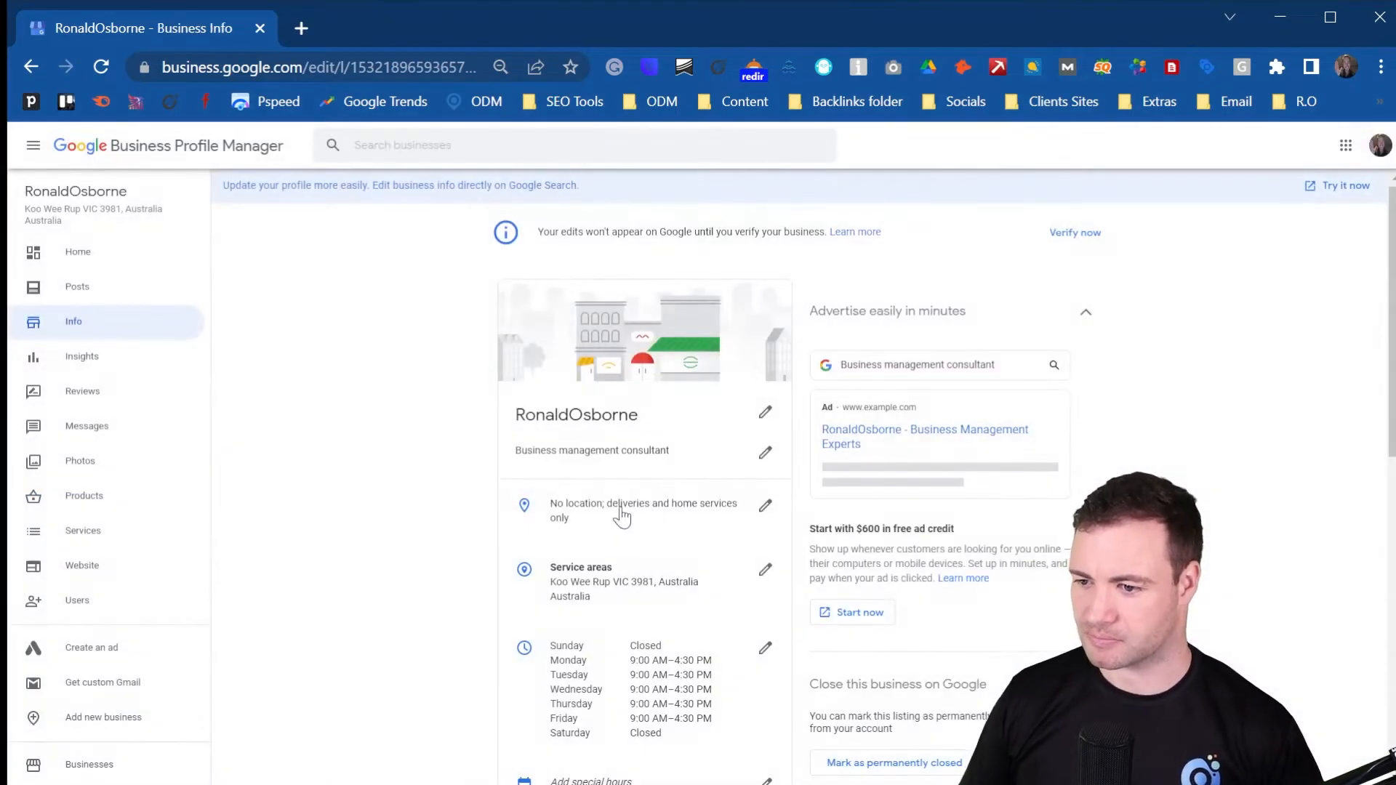
scroll(640, 512, "down", 7)
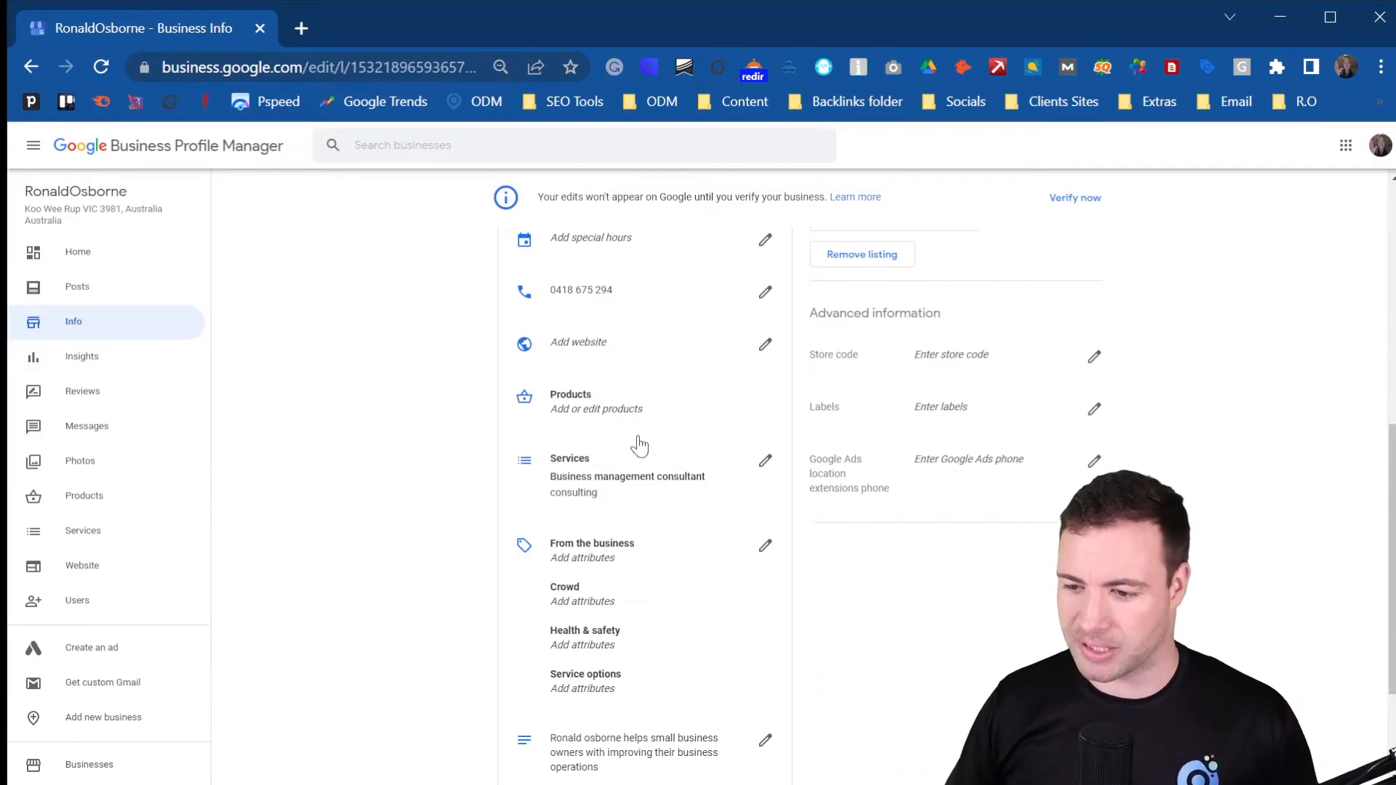
left_click(757, 466)
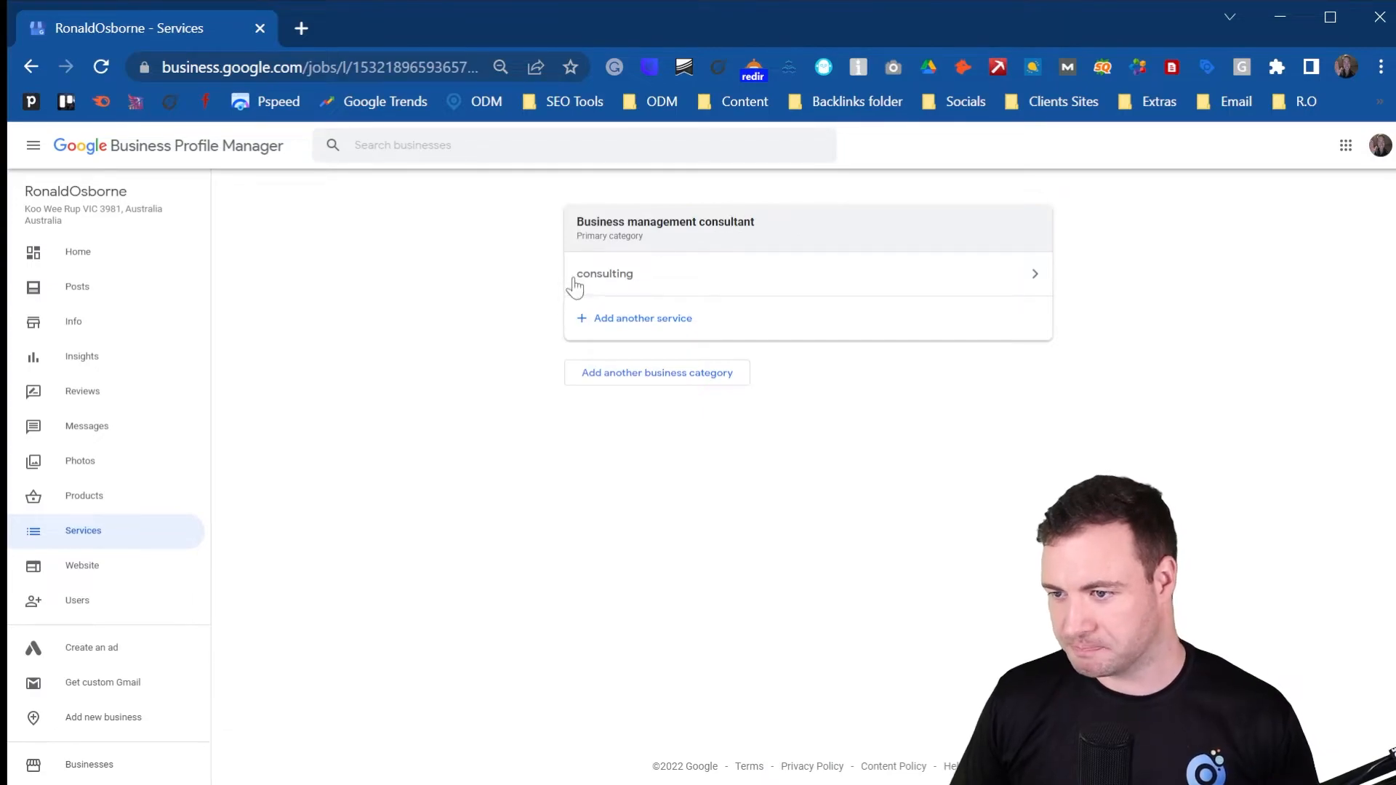
left_click(637, 320)
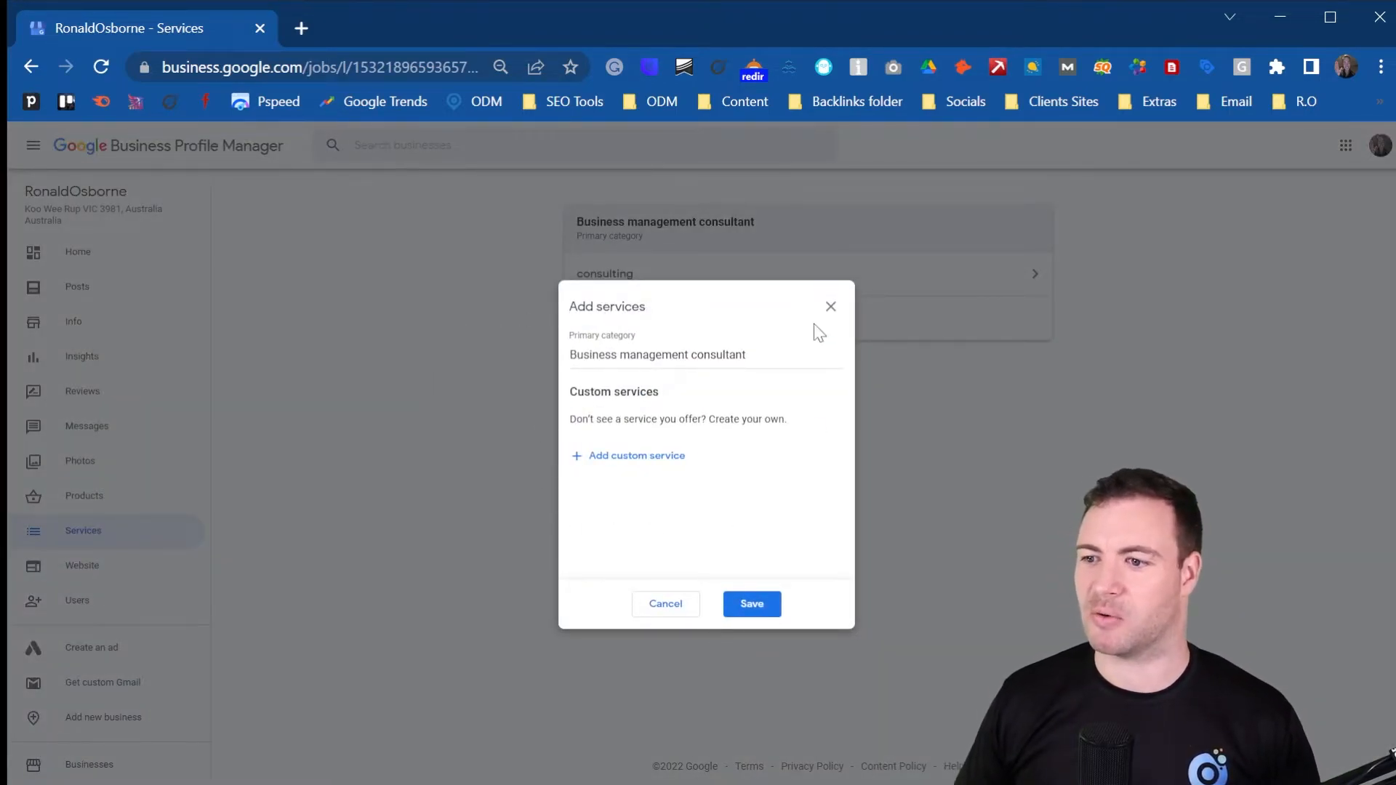
left_click(831, 306)
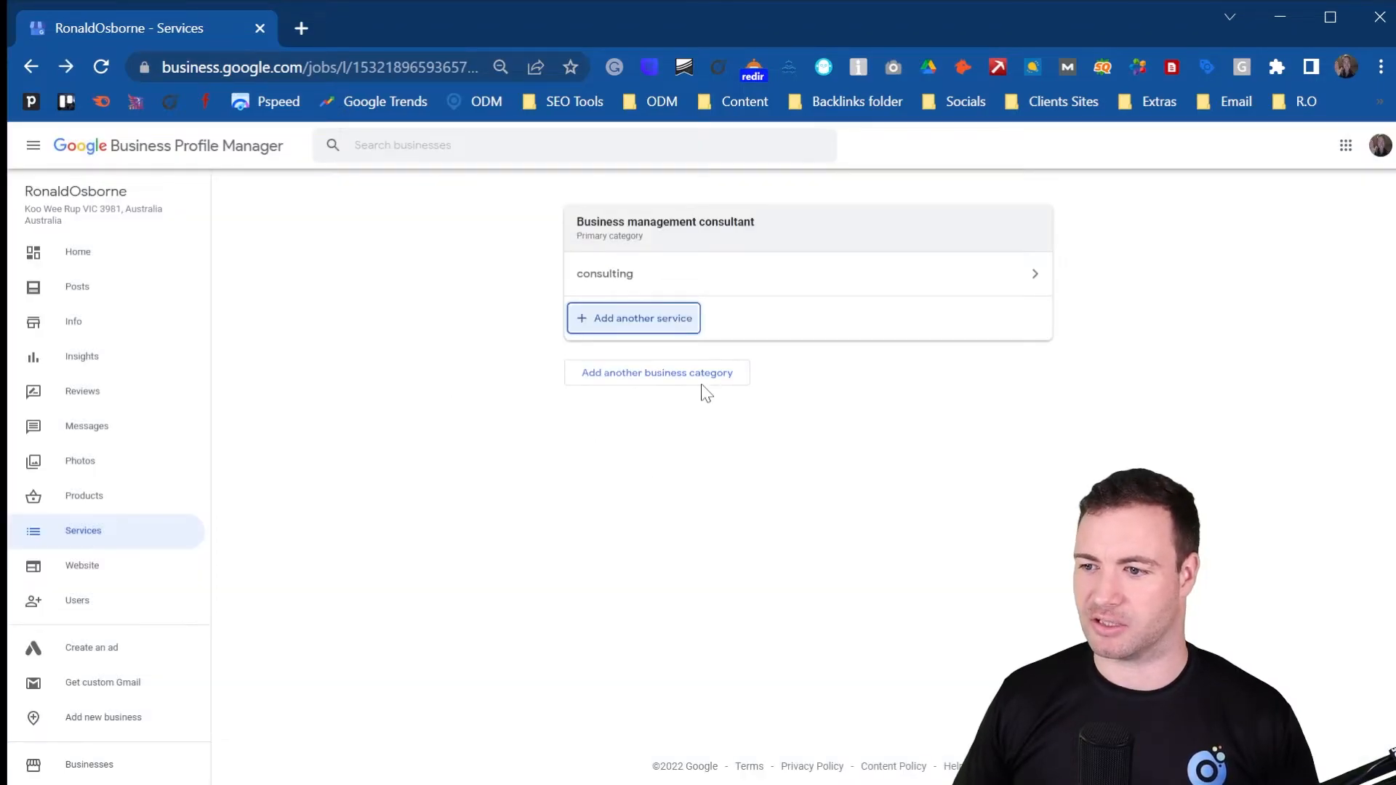
- Search the business categories for "manage" and add Management school as an additional category
left_click(587, 379)
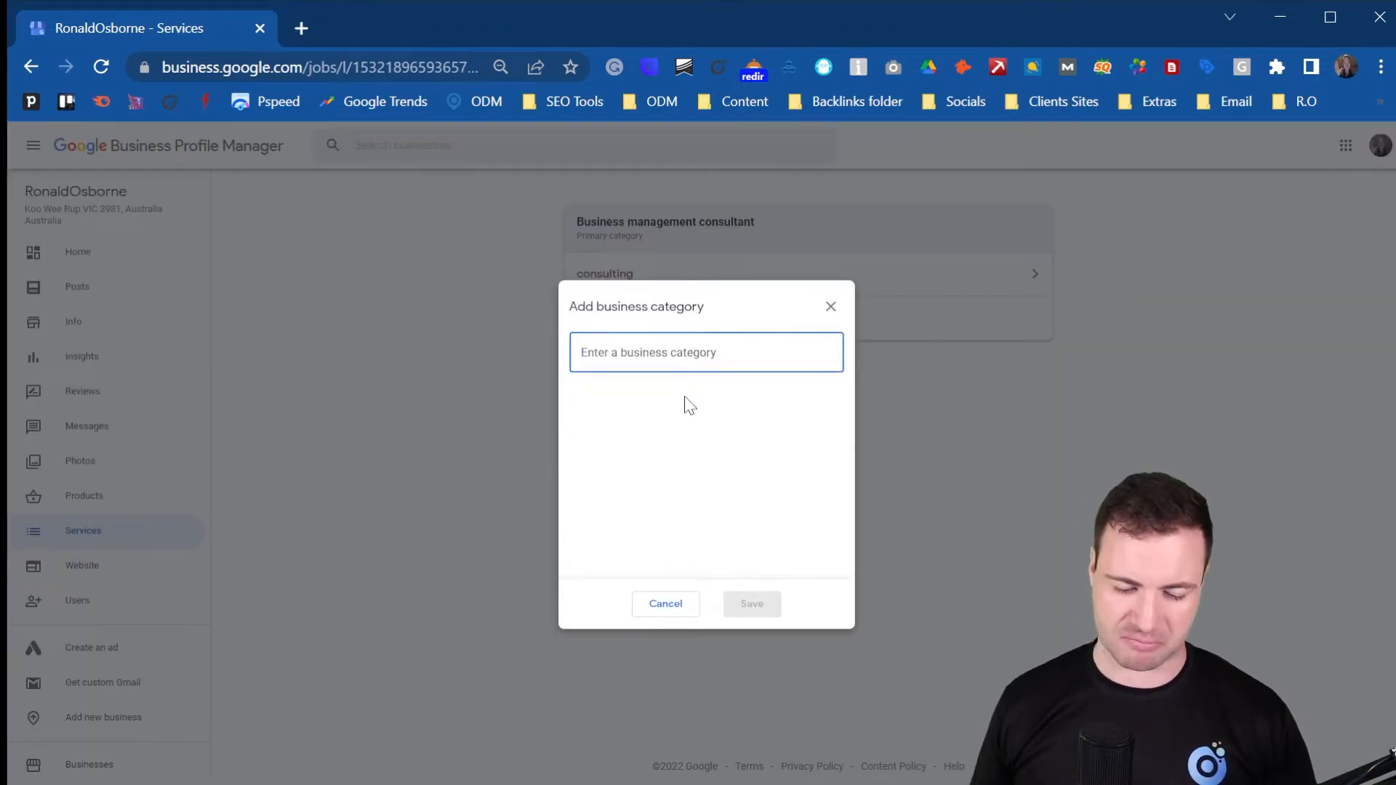
type("manage")
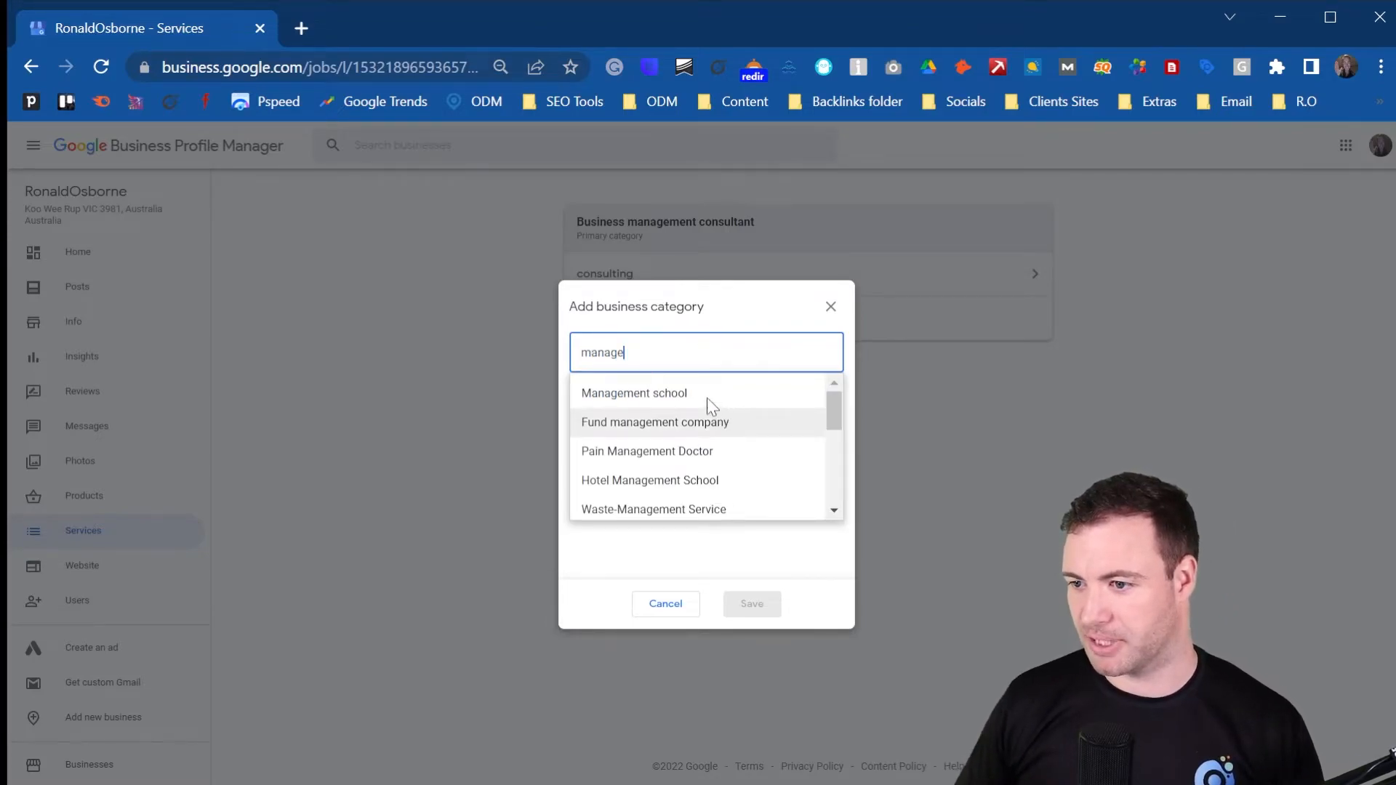
left_click(694, 396)
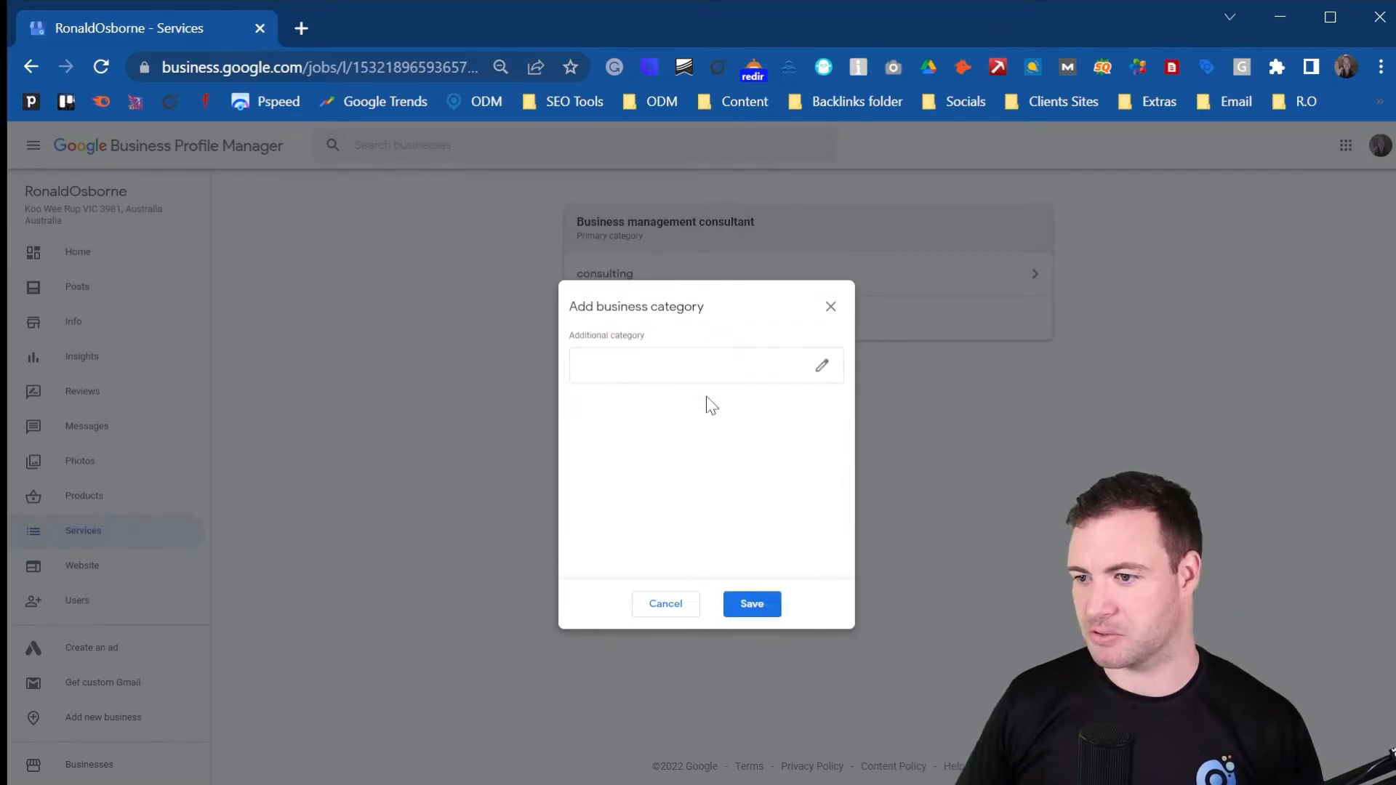
left_click(752, 605)
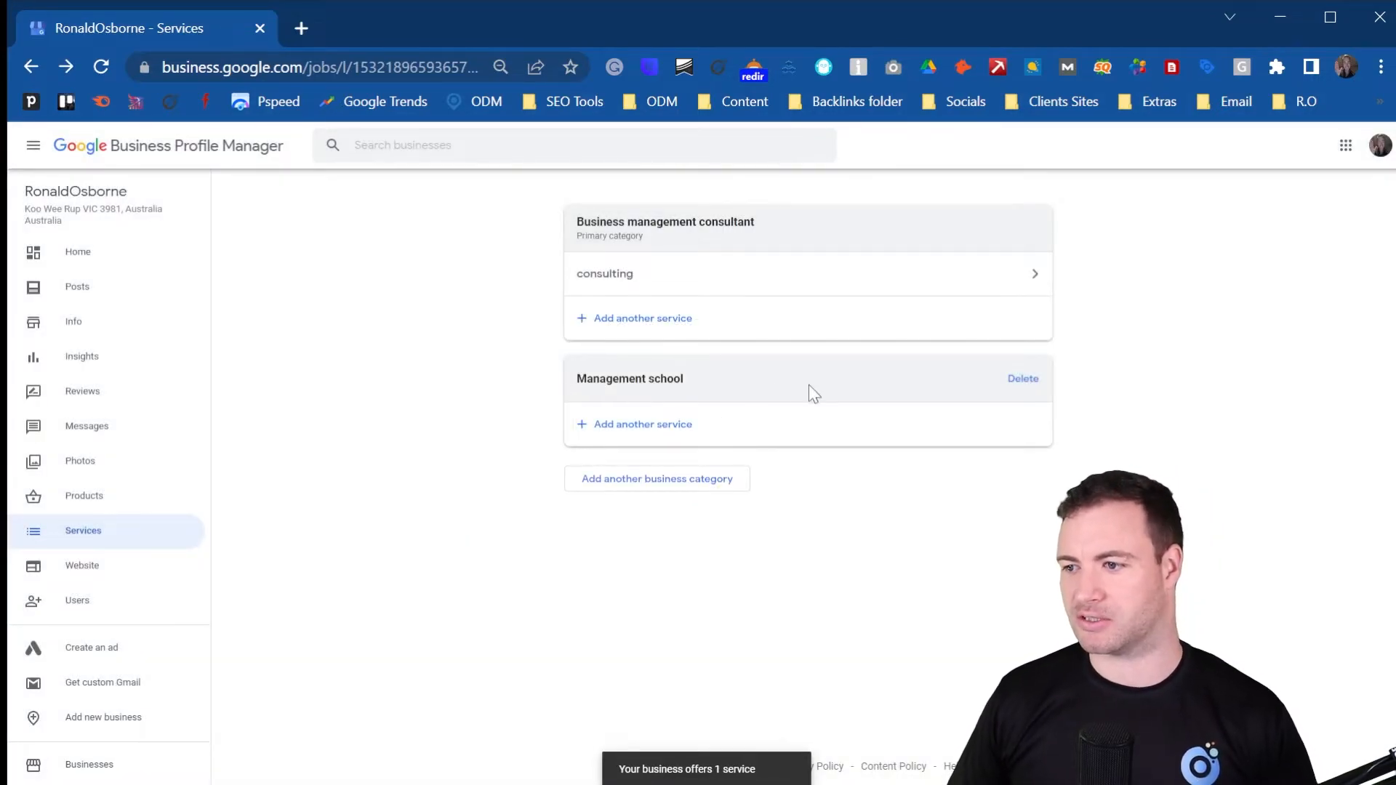
left_click_drag(698, 383, 549, 385)
mouse_move(791, 222)
left_mouse_down()
mouse_move(574, 223)
mouse_move(801, 216)
left_mouse_up()
left_click(663, 376)
triple_click(663, 377)
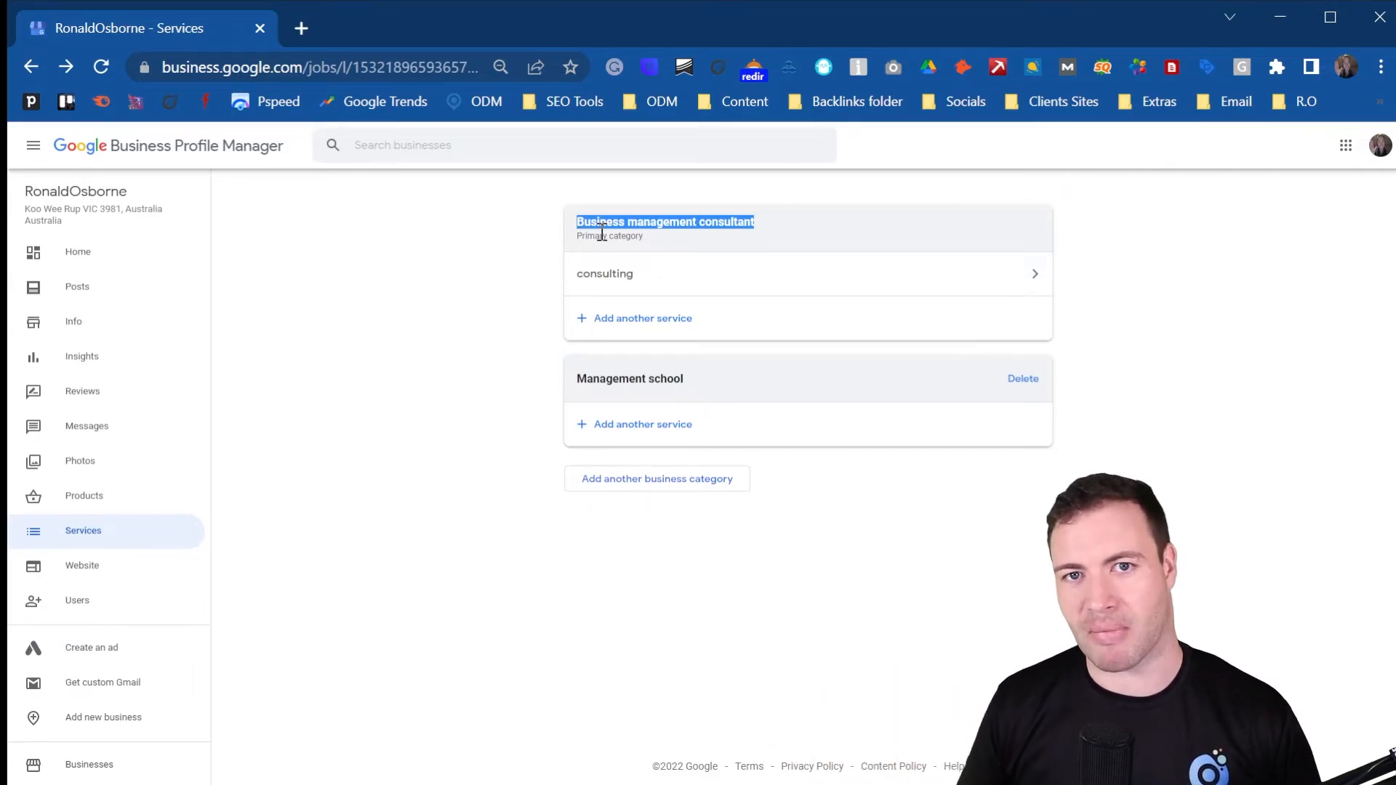
left_click(555, 231)
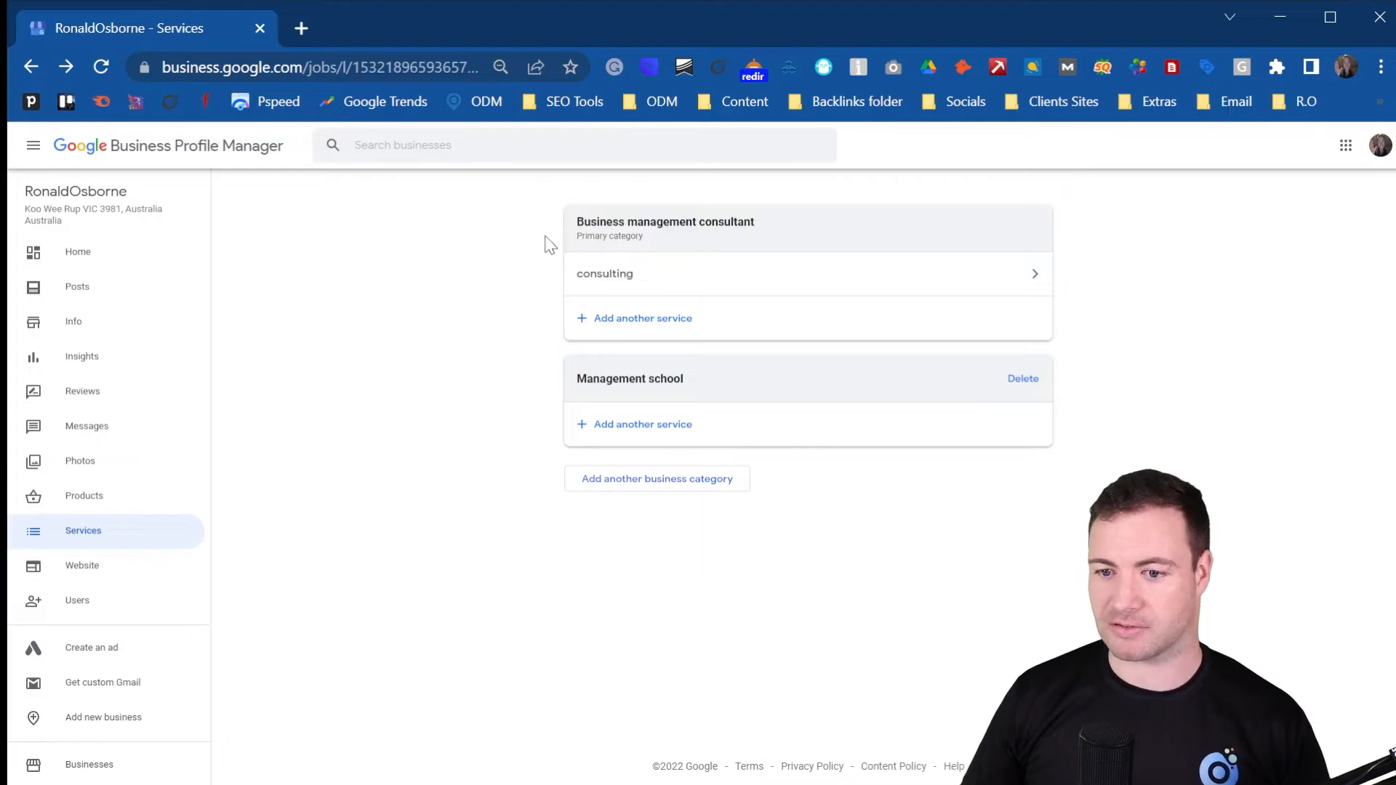
- Add the Online appointments service option to the attributes in the business information
left_click(112, 322)
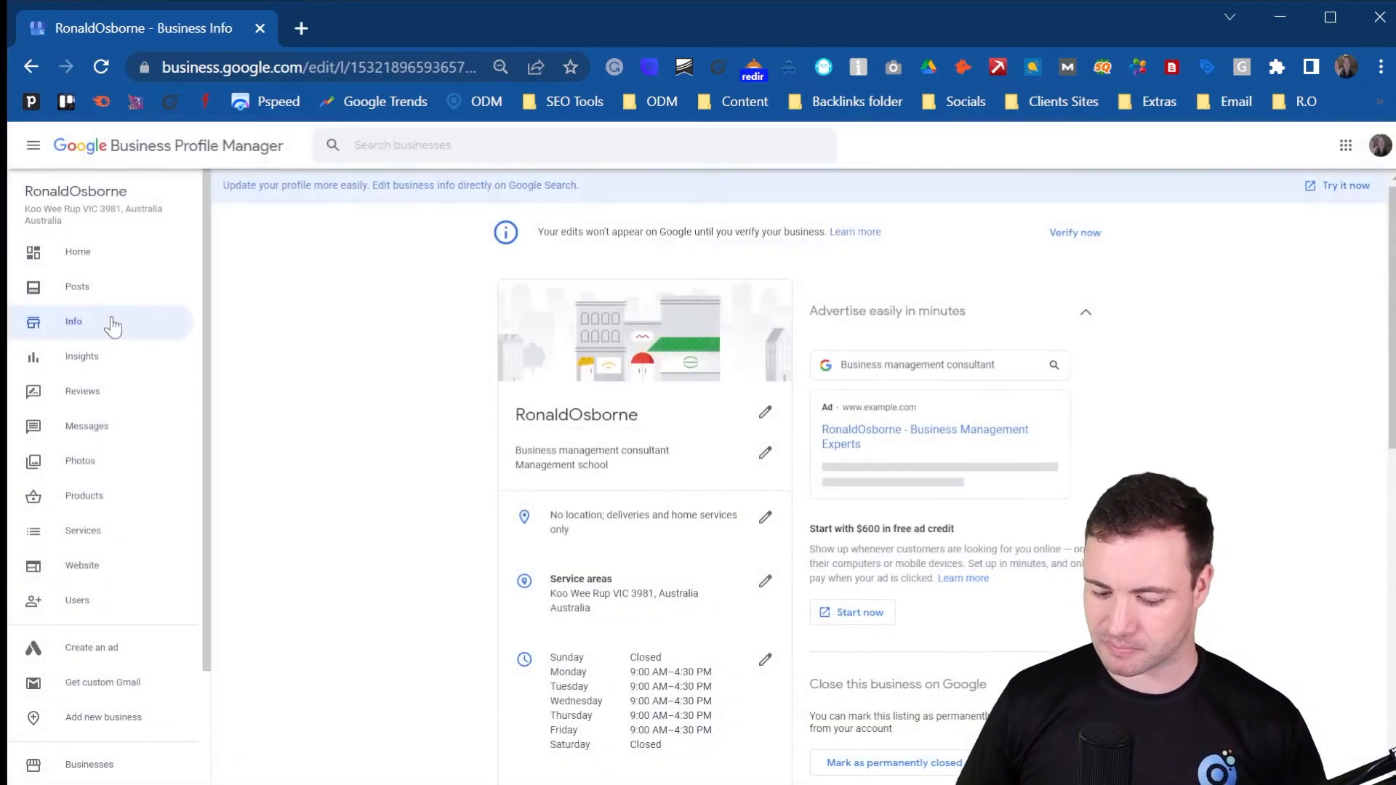
scroll(609, 333, "down", 5)
scroll(575, 306, "down", 3)
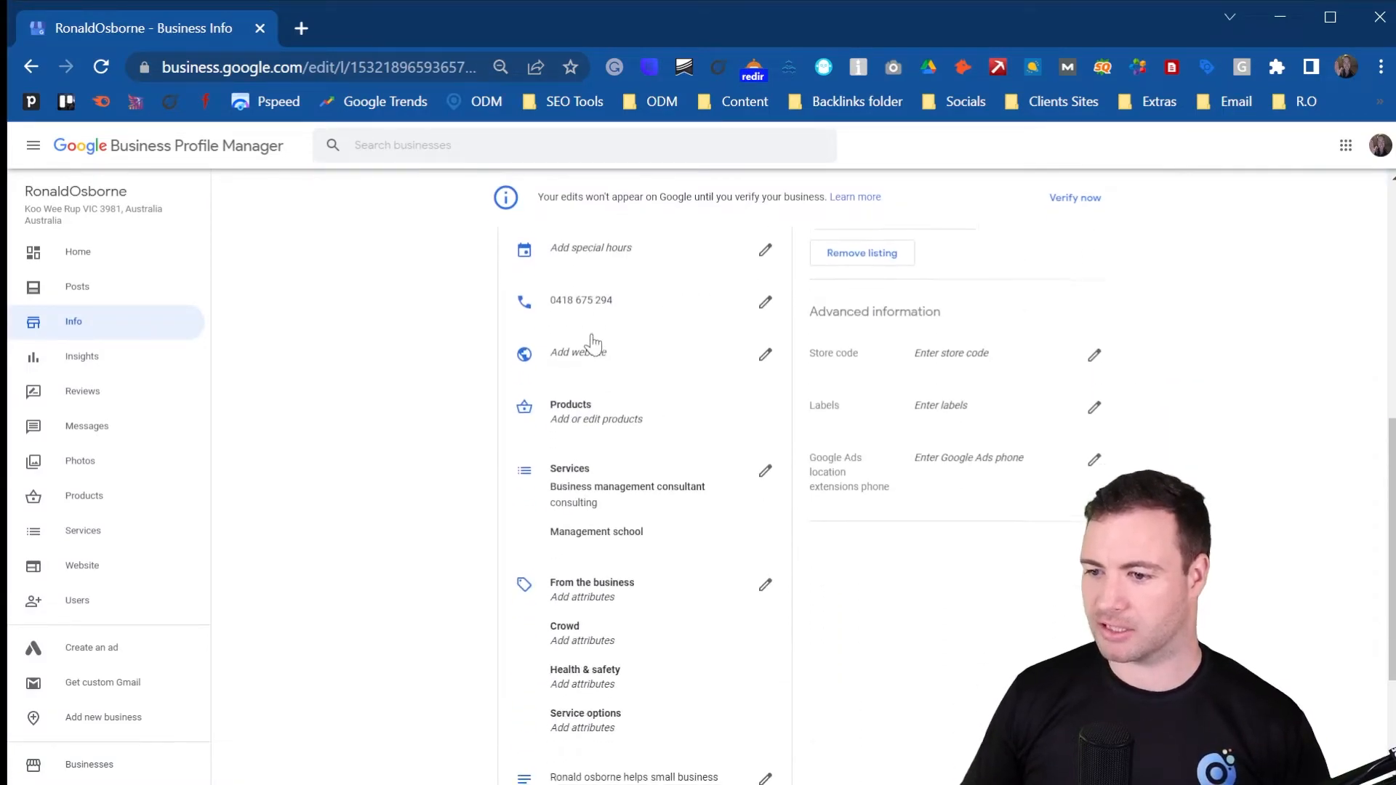
scroll(682, 418, "down", 2)
left_click(624, 370)
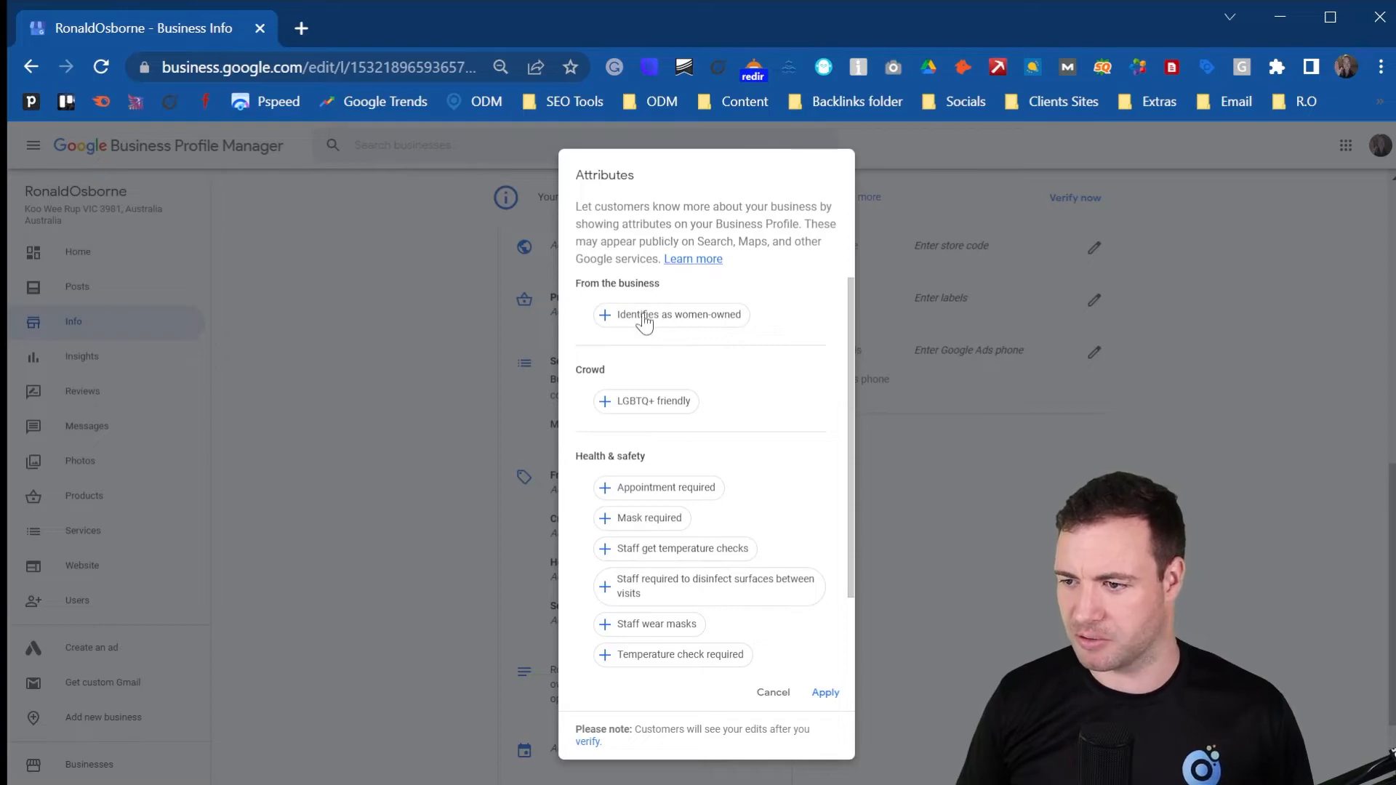
scroll(587, 332, "down", 1)
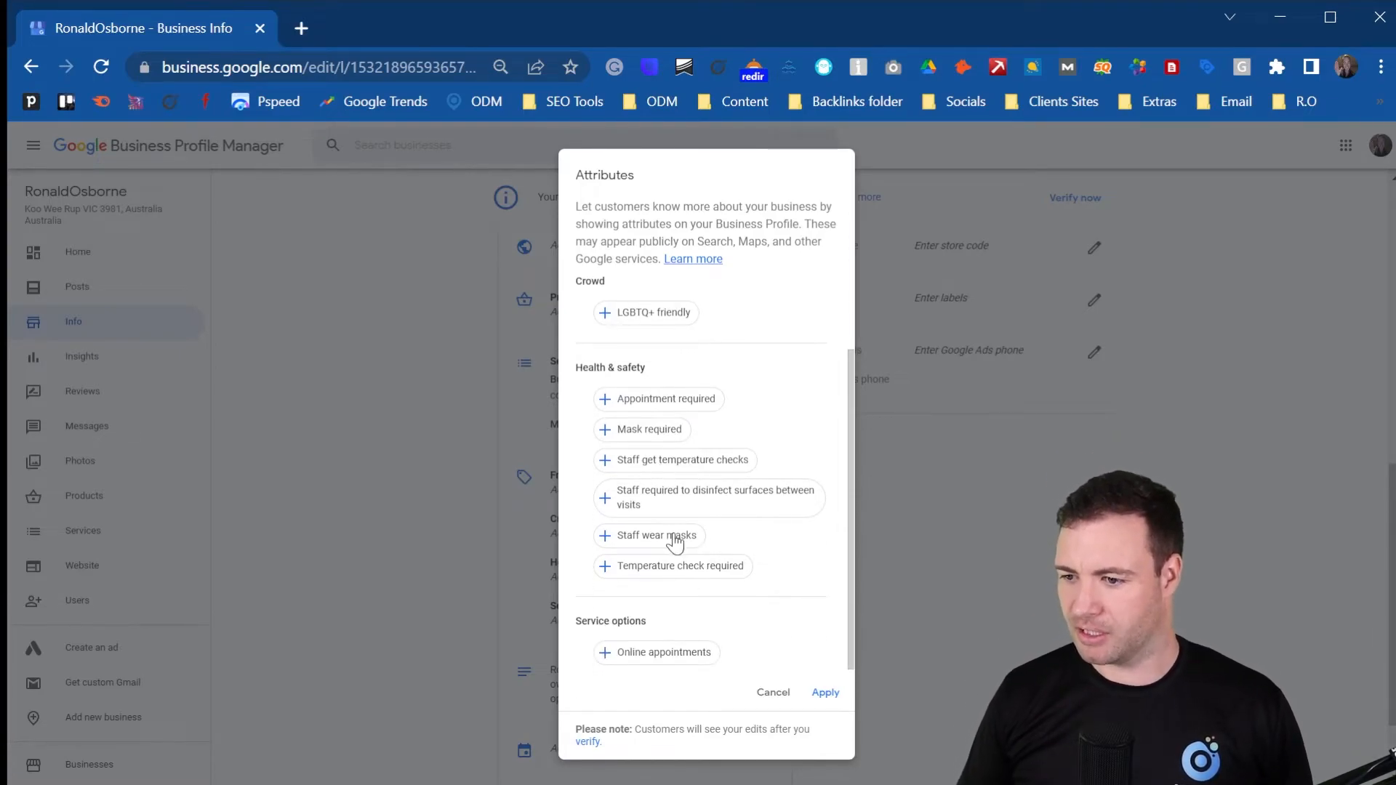
left_click(611, 655)
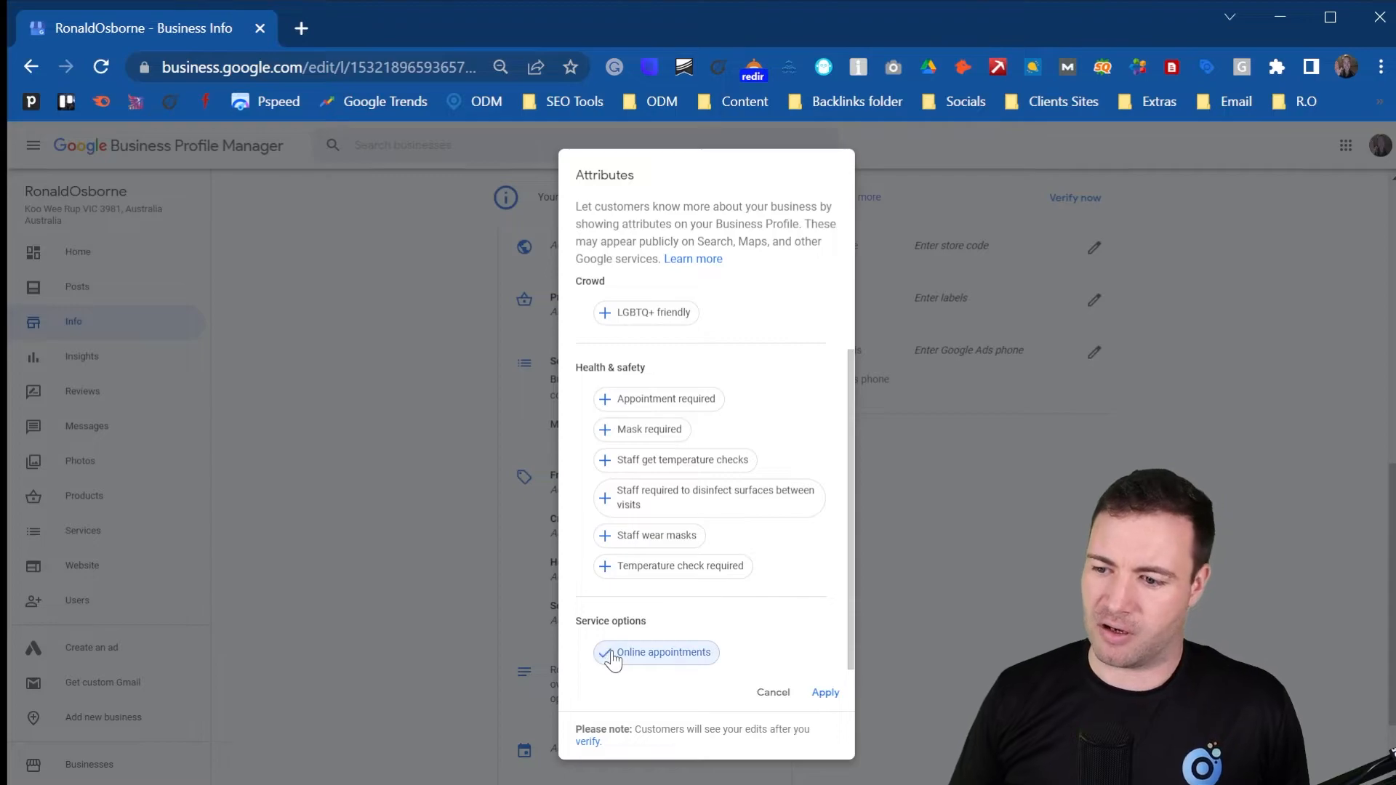
left_click(825, 692)
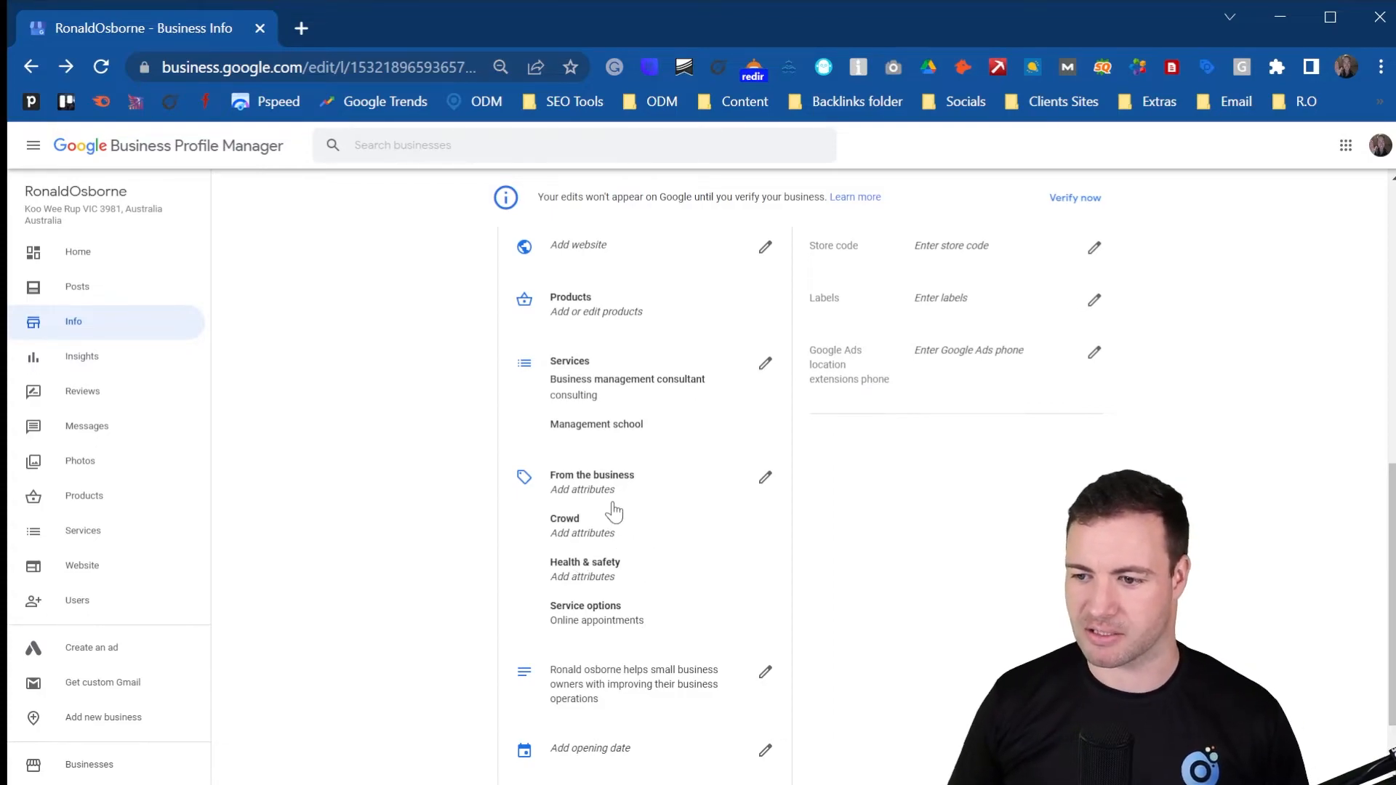
- Examine the opening date form, close it without entering a date, and review the business information page
scroll(677, 551, "down", 2)
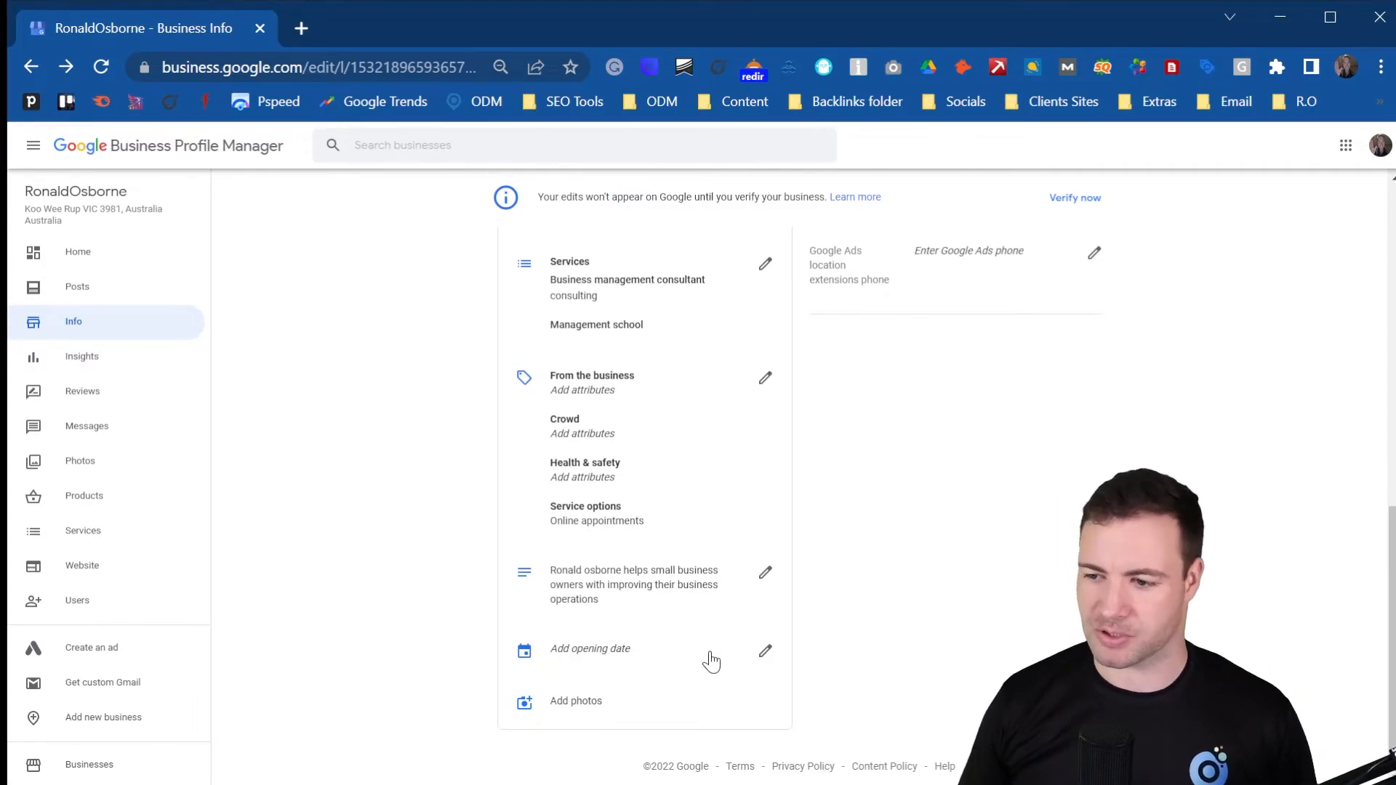
left_click(765, 653)
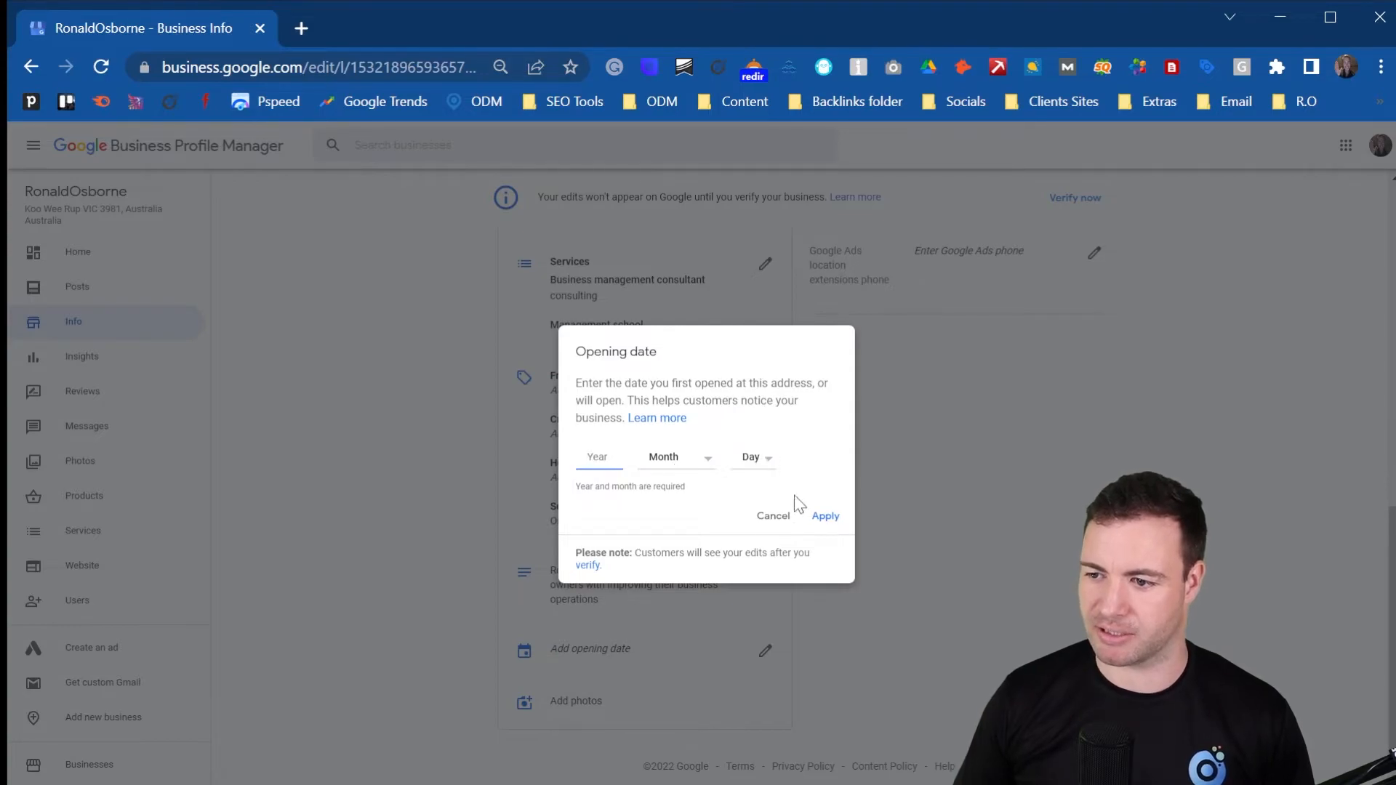
left_click(773, 517)
scroll(1038, 452, "up", 10)
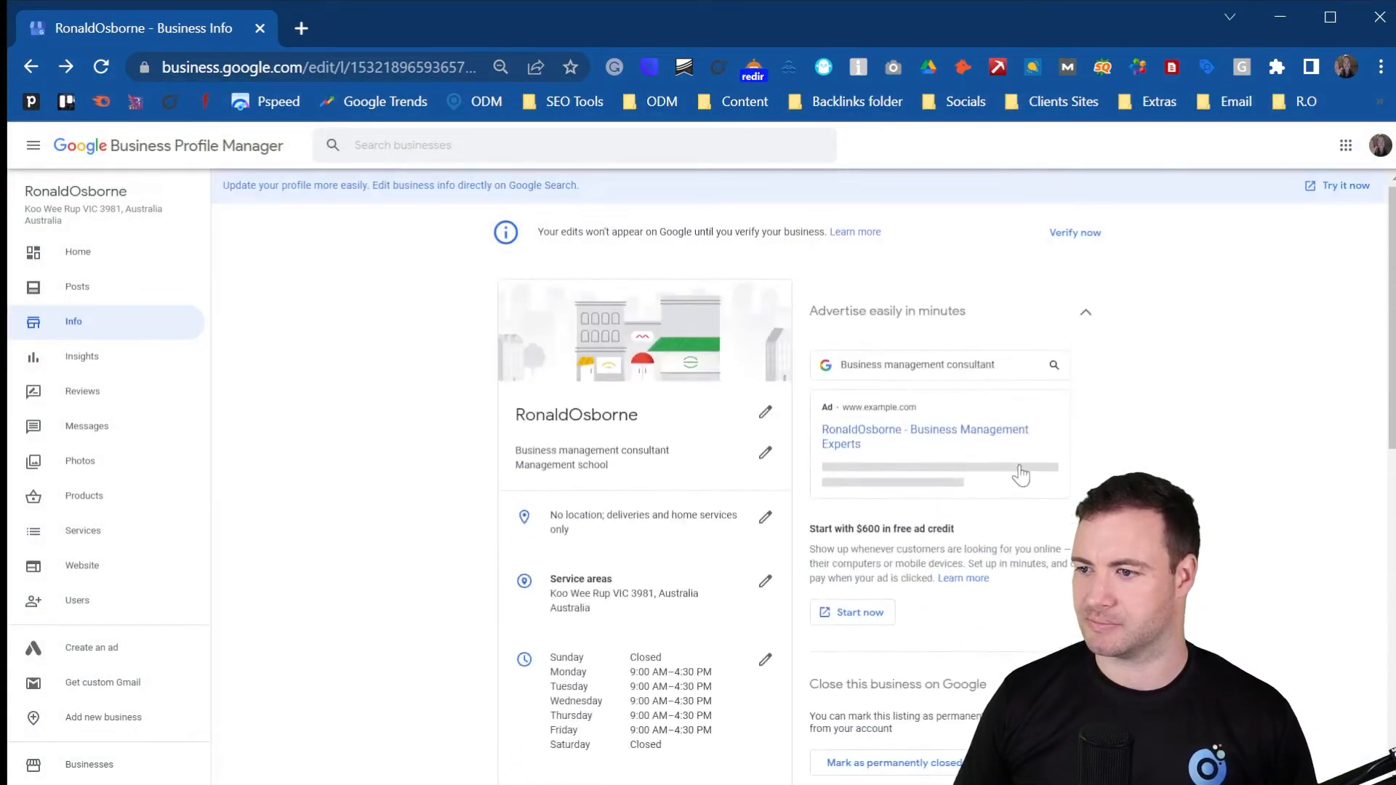
scroll(381, 322, "down", 6)
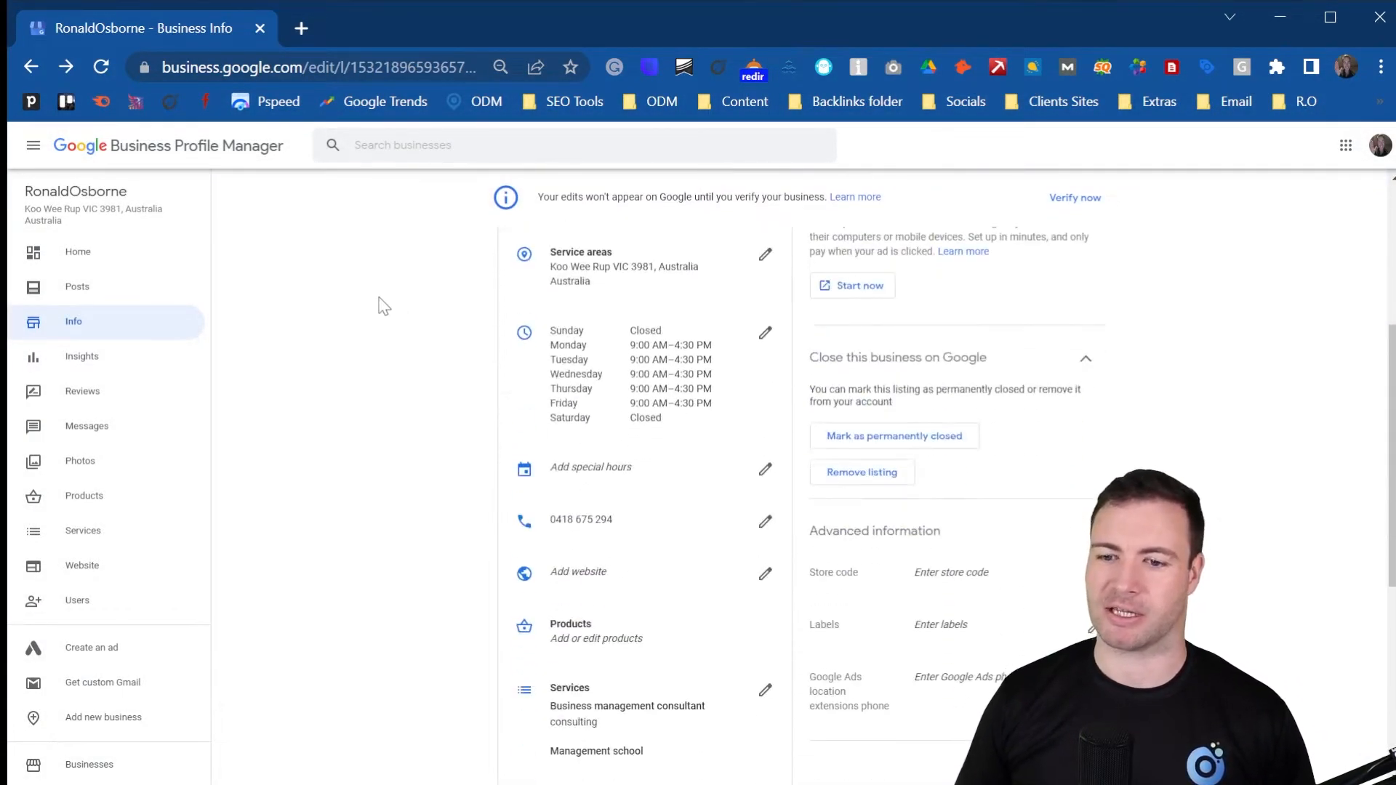
- Review the remaining business information and open the customer reviews page
scroll(381, 356, "down", 3)
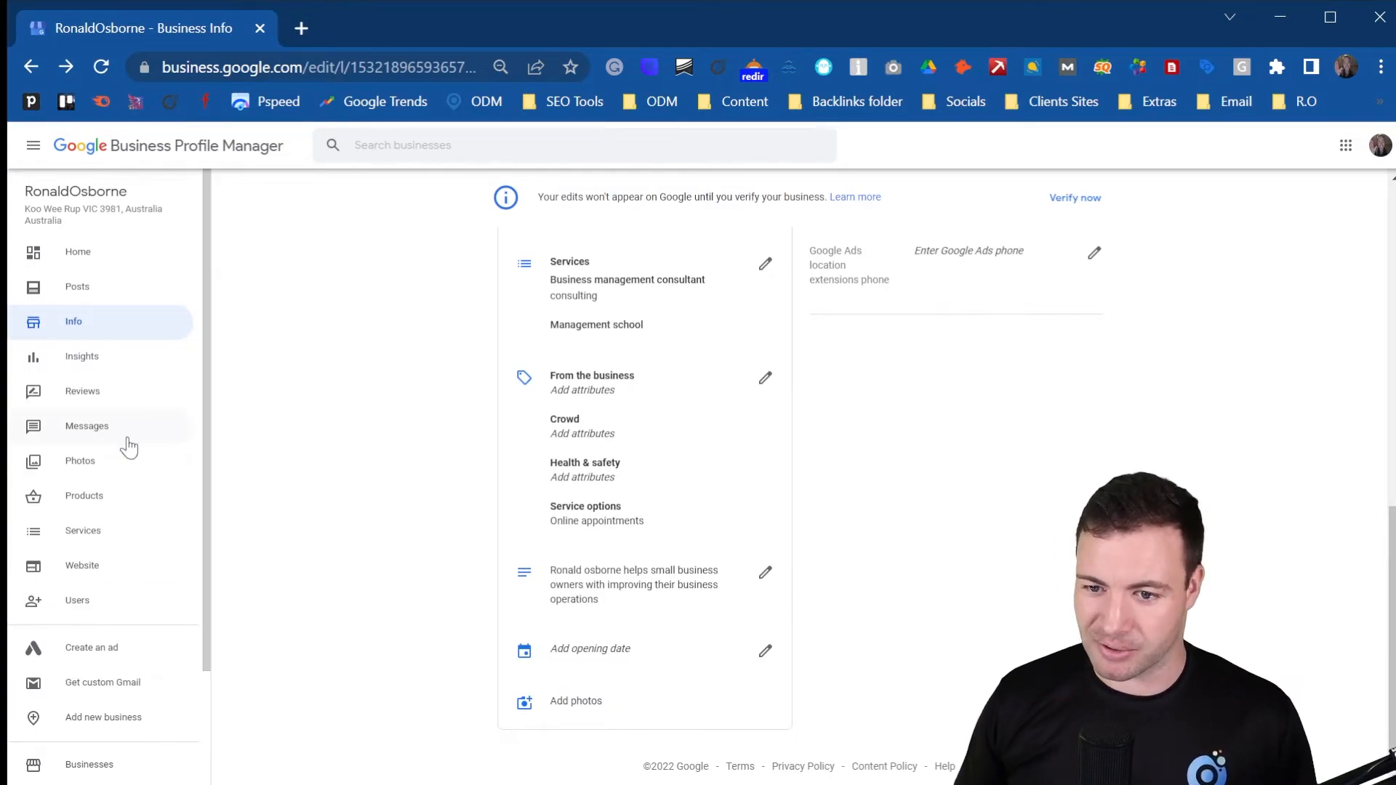
left_click(131, 398)
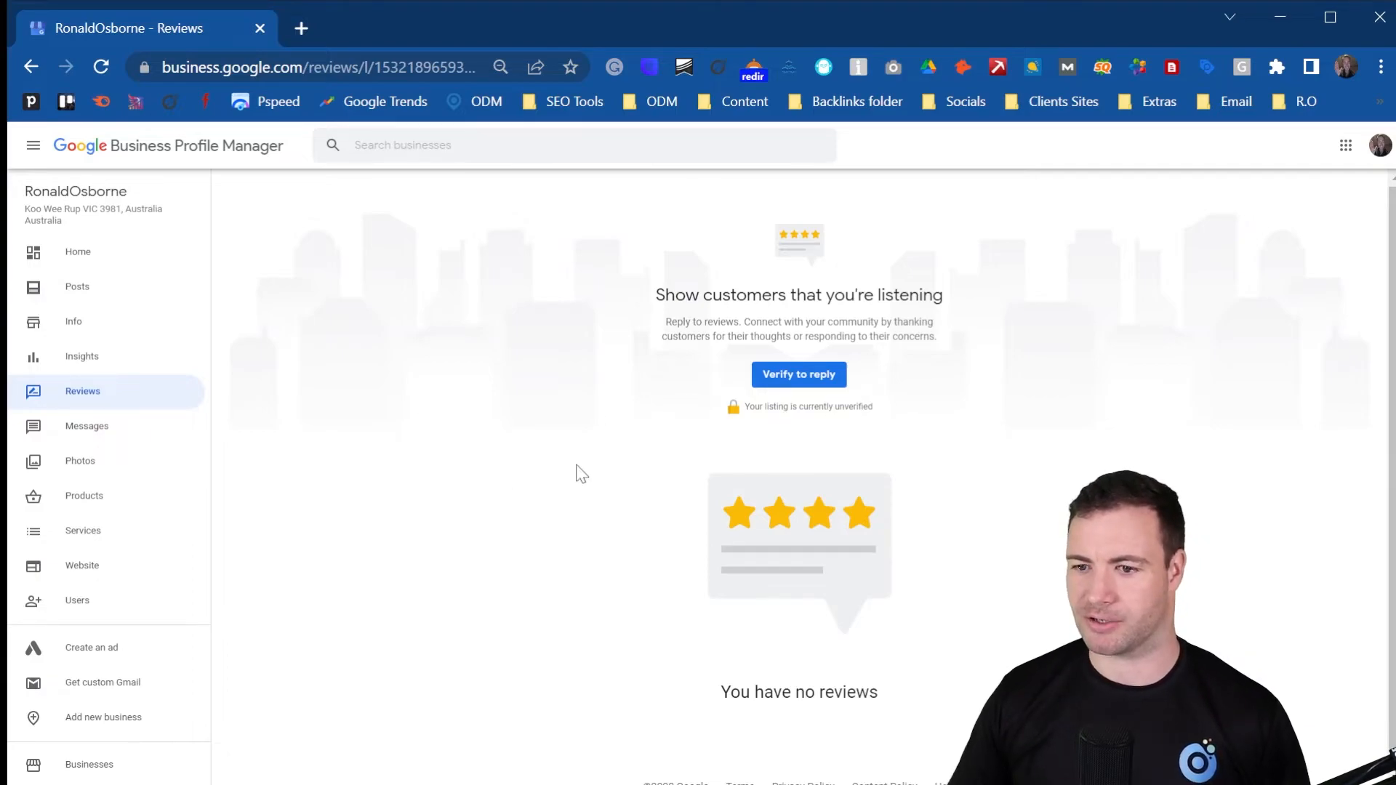
- Examine the At work, Team and Video sections of the photos and the upload form, closing it without adding any files
left_click(112, 471)
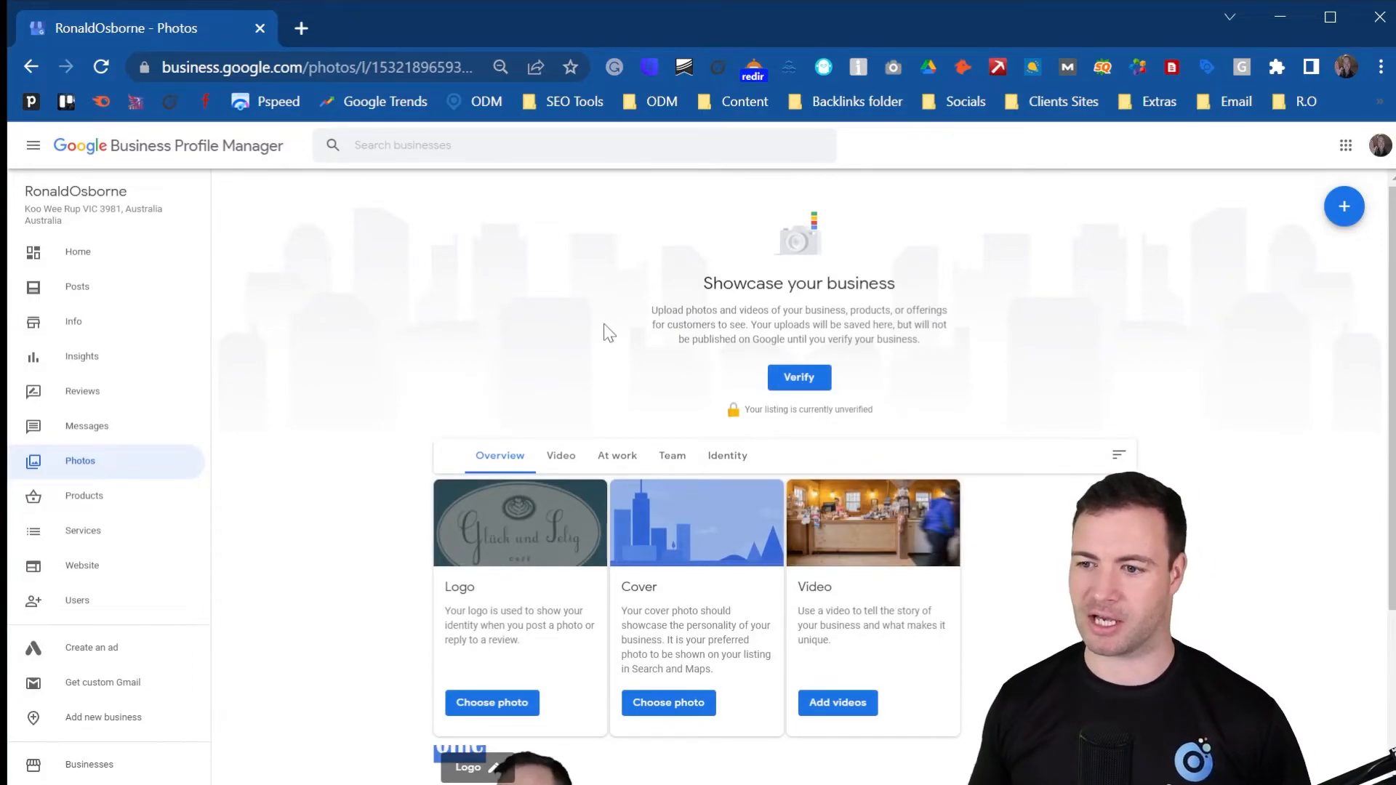
scroll(581, 240, "down", 2)
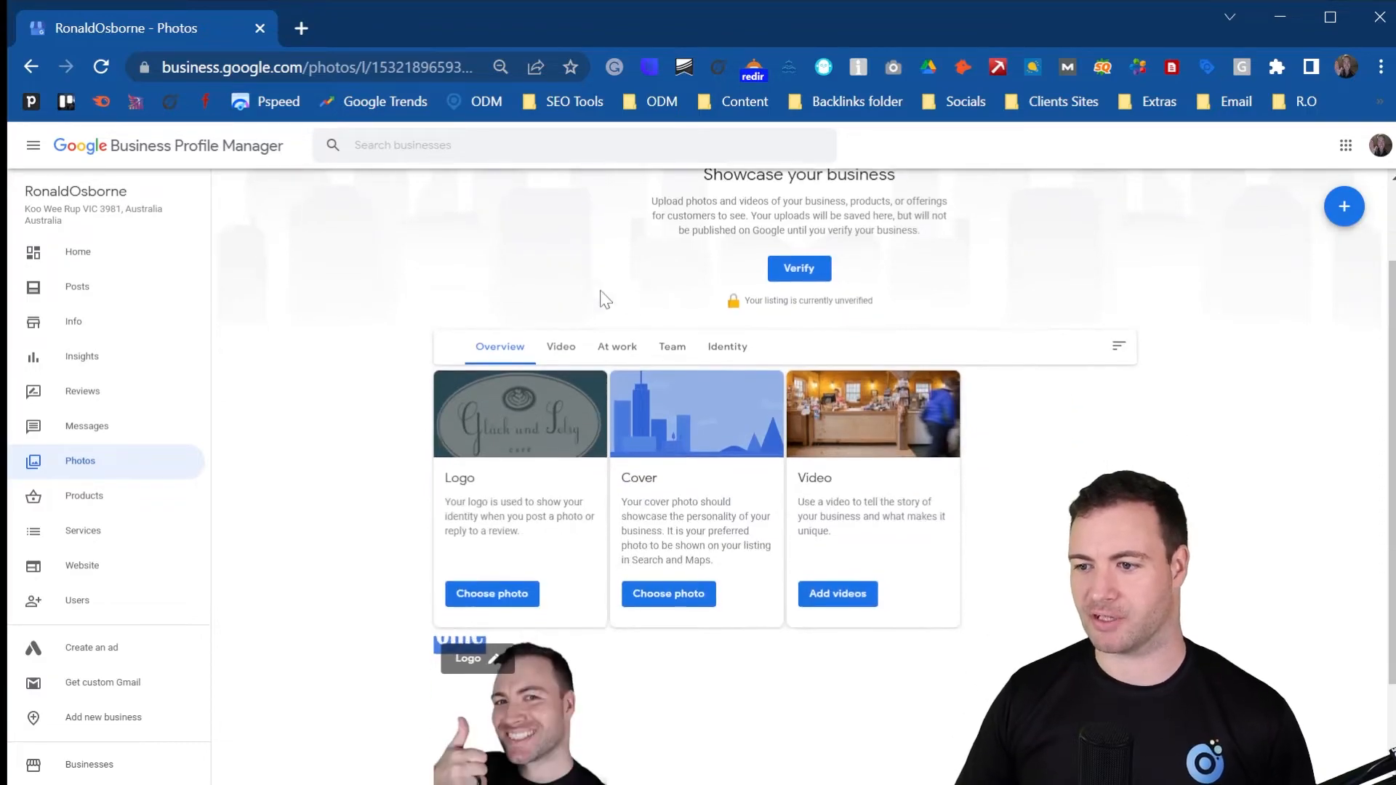
left_click(623, 349)
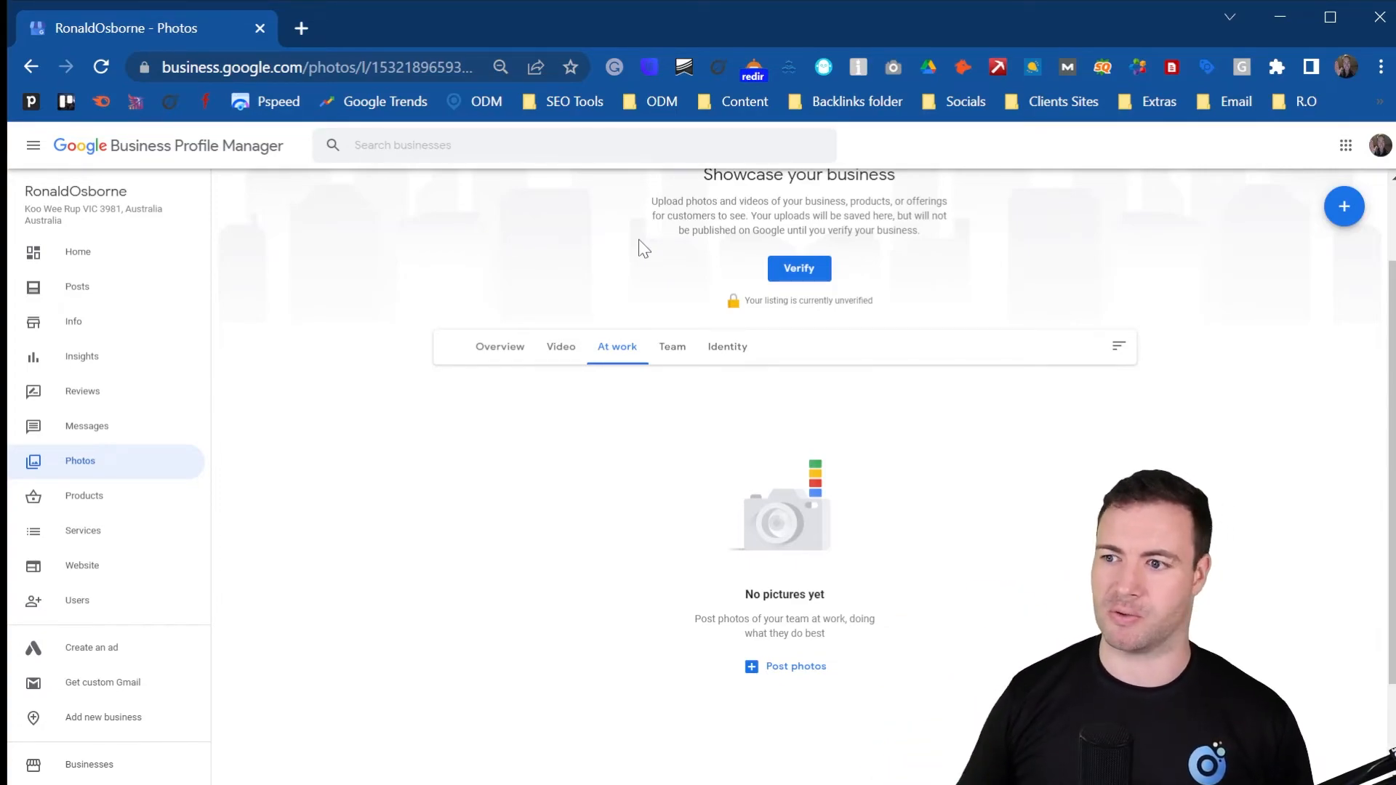
left_click(667, 356)
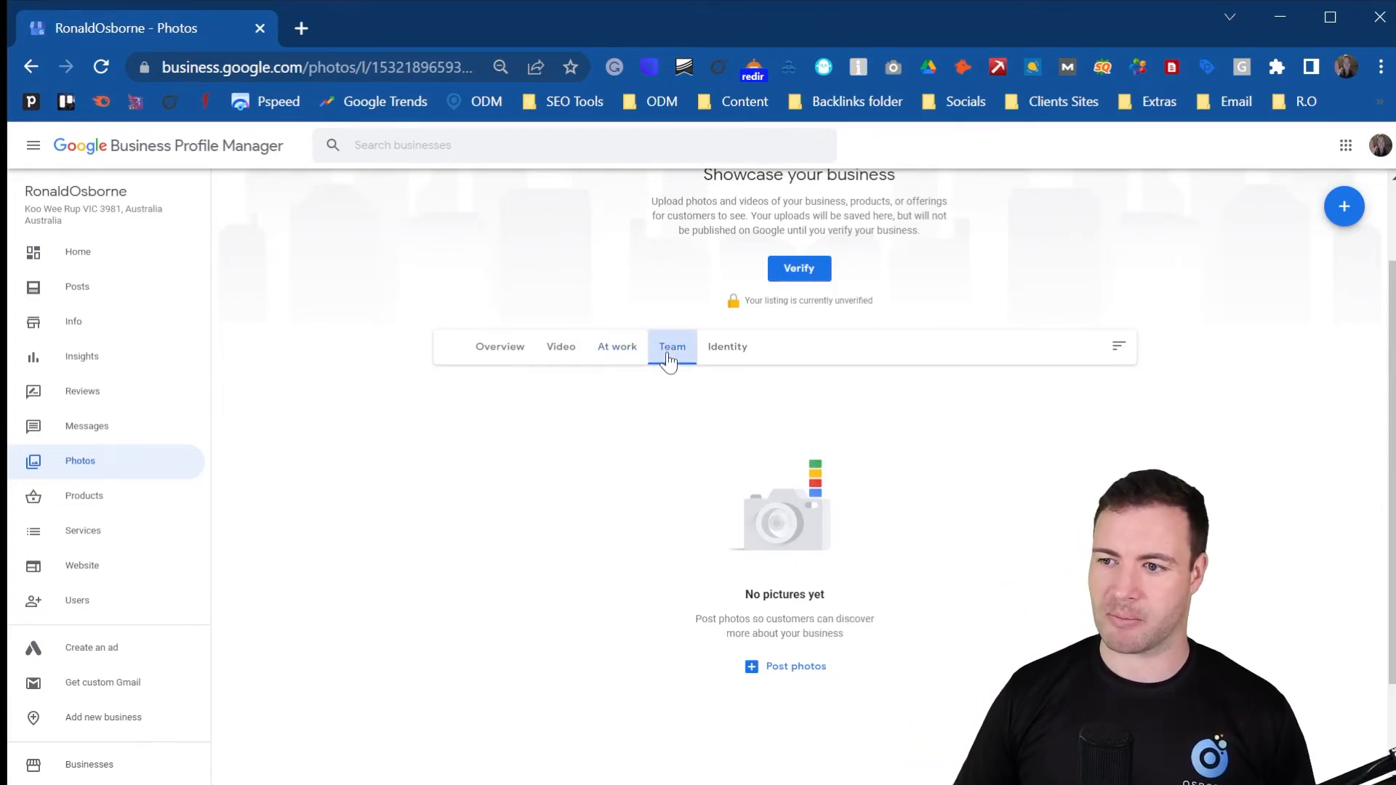
left_click(560, 352)
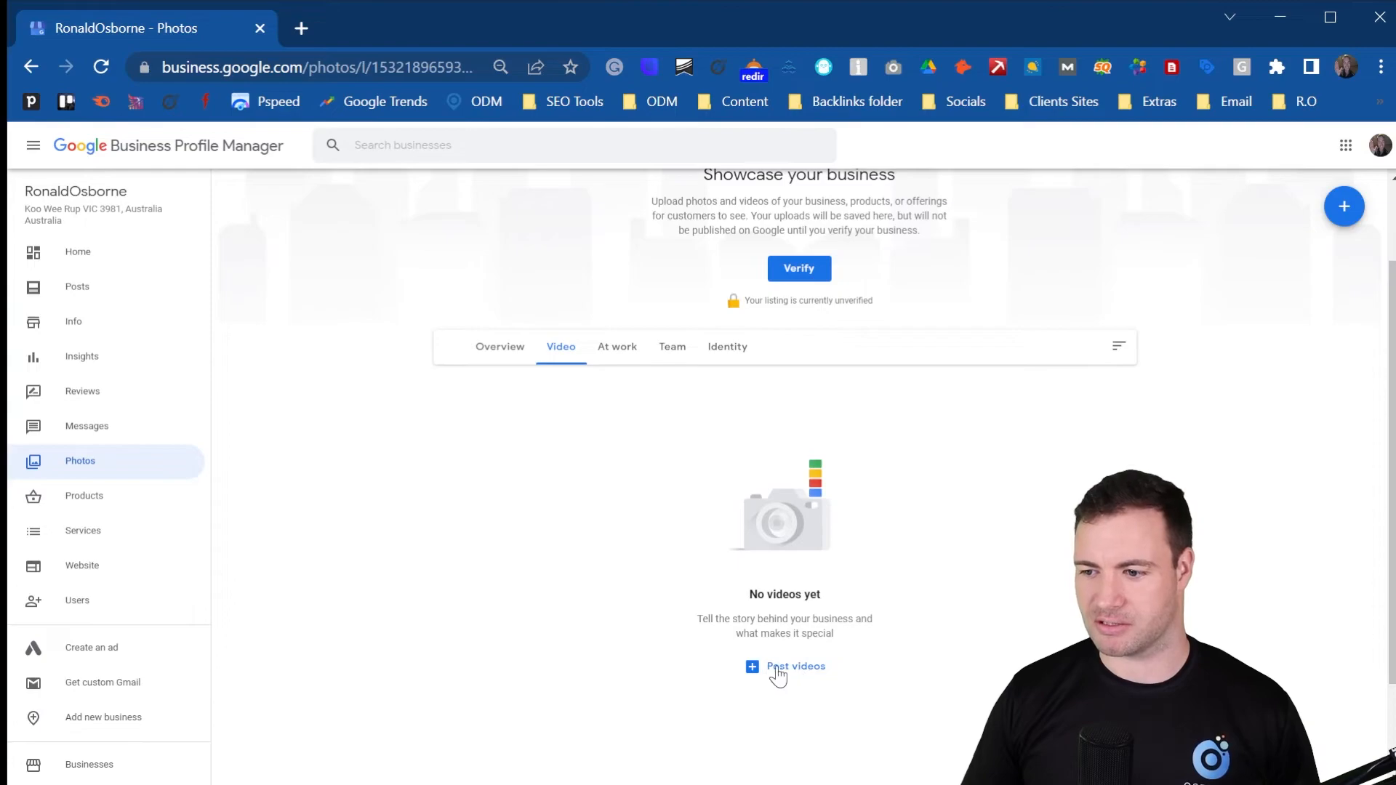
left_click(1343, 208)
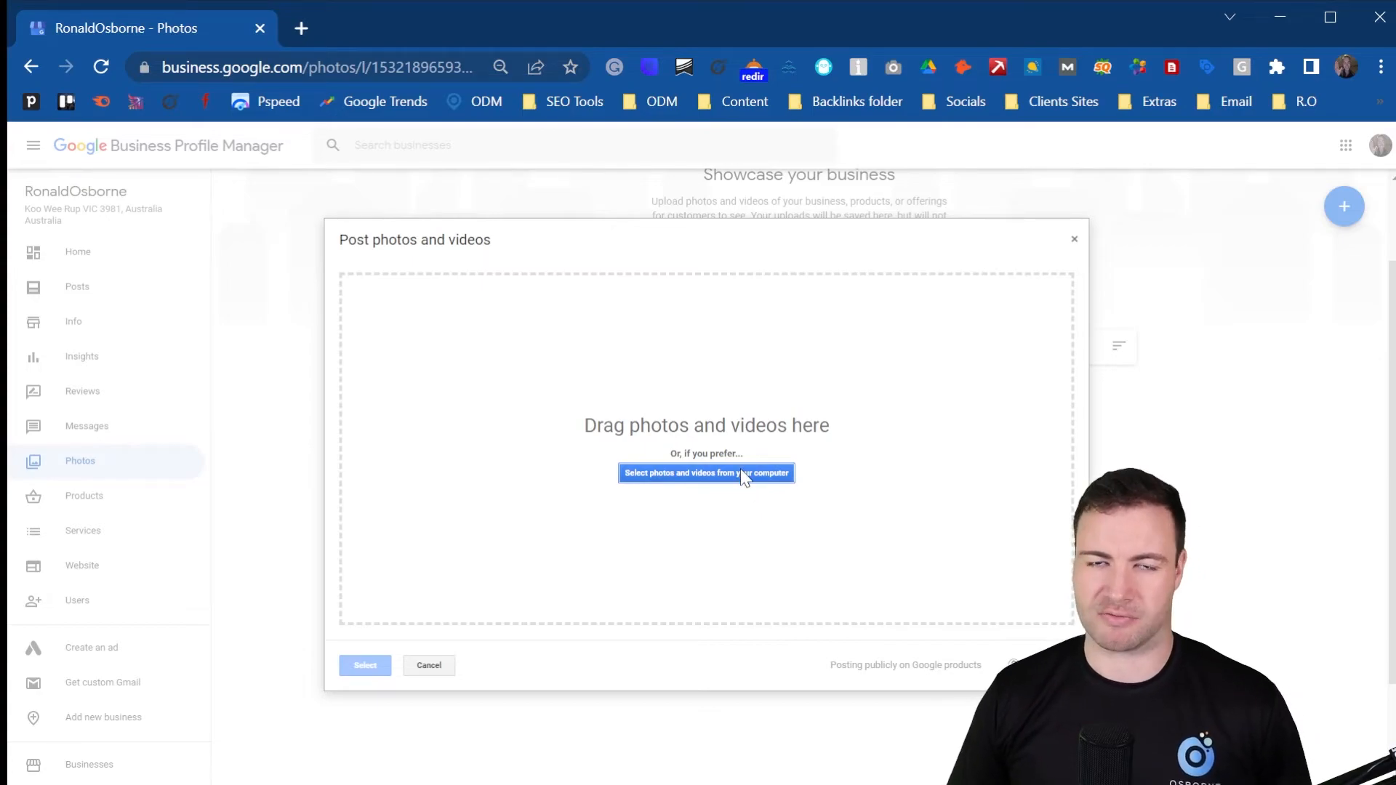
left_click(1071, 243)
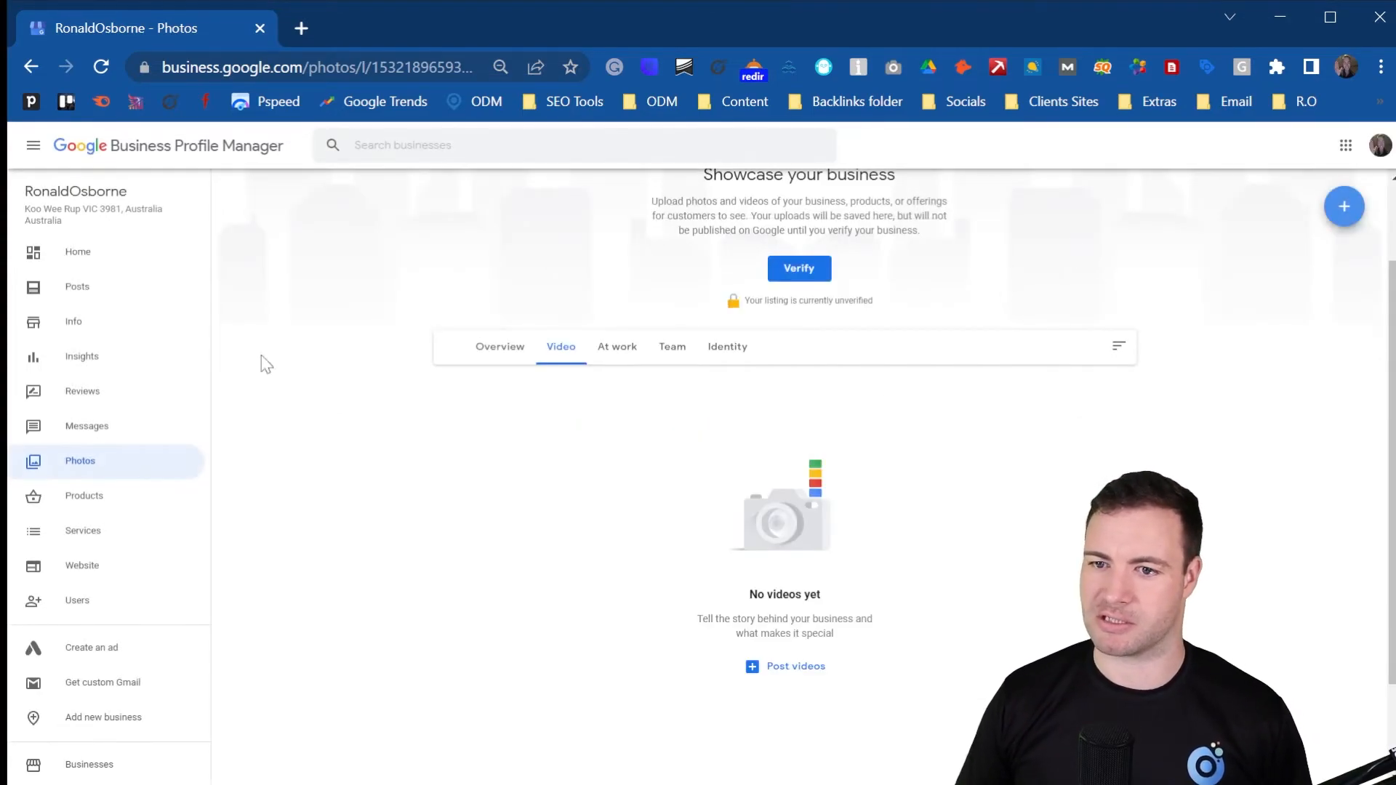
- Examine the posts, messages and insights pages of the business profile
left_click(117, 288)
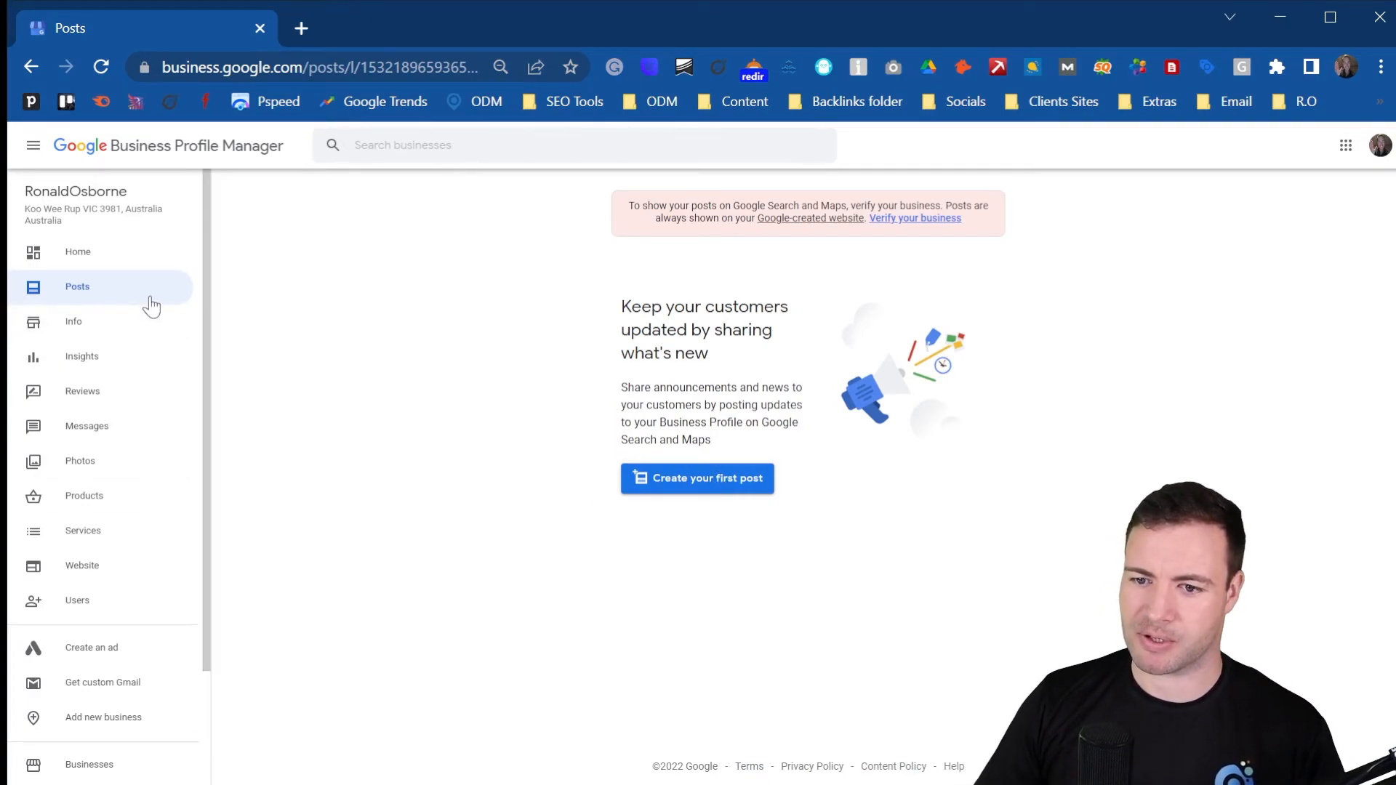
left_click(125, 422)
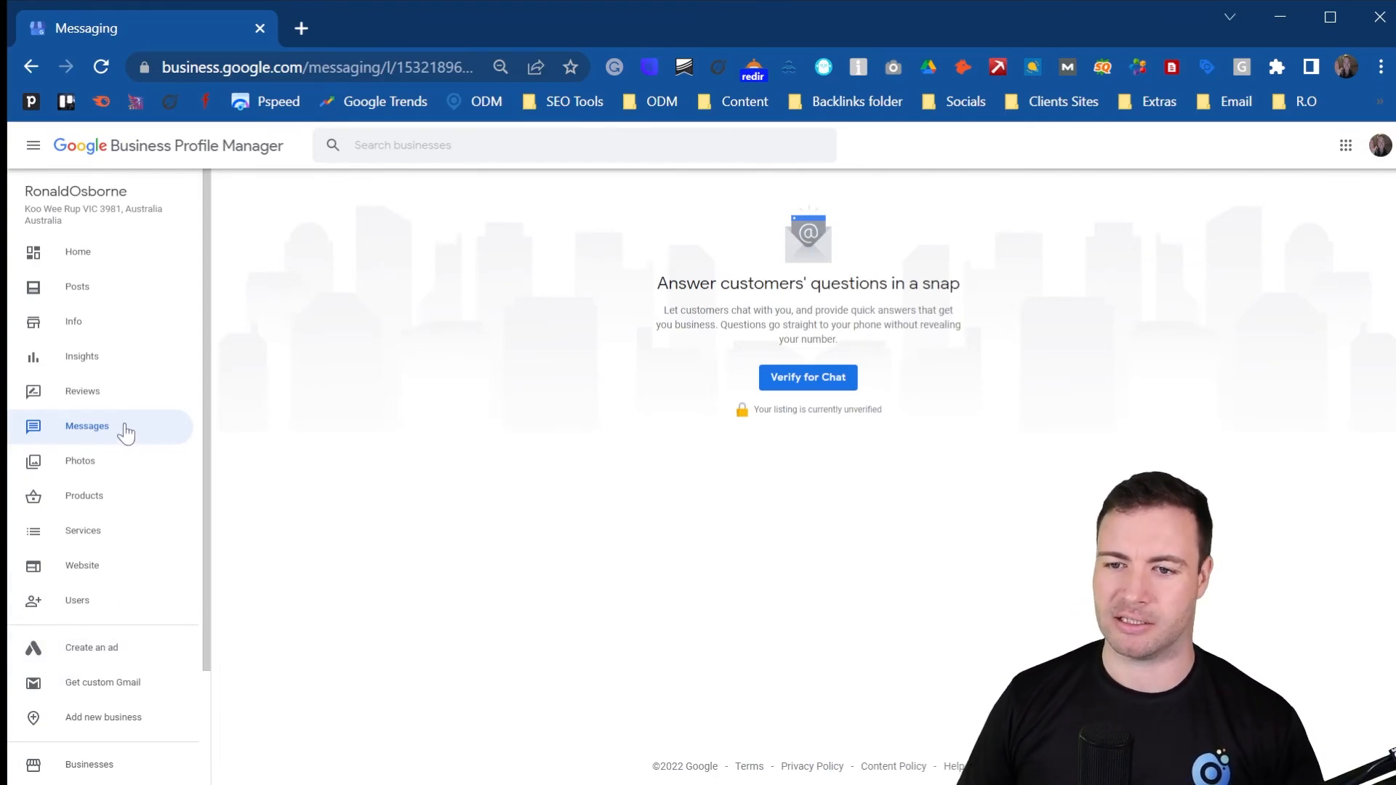
left_click(125, 364)
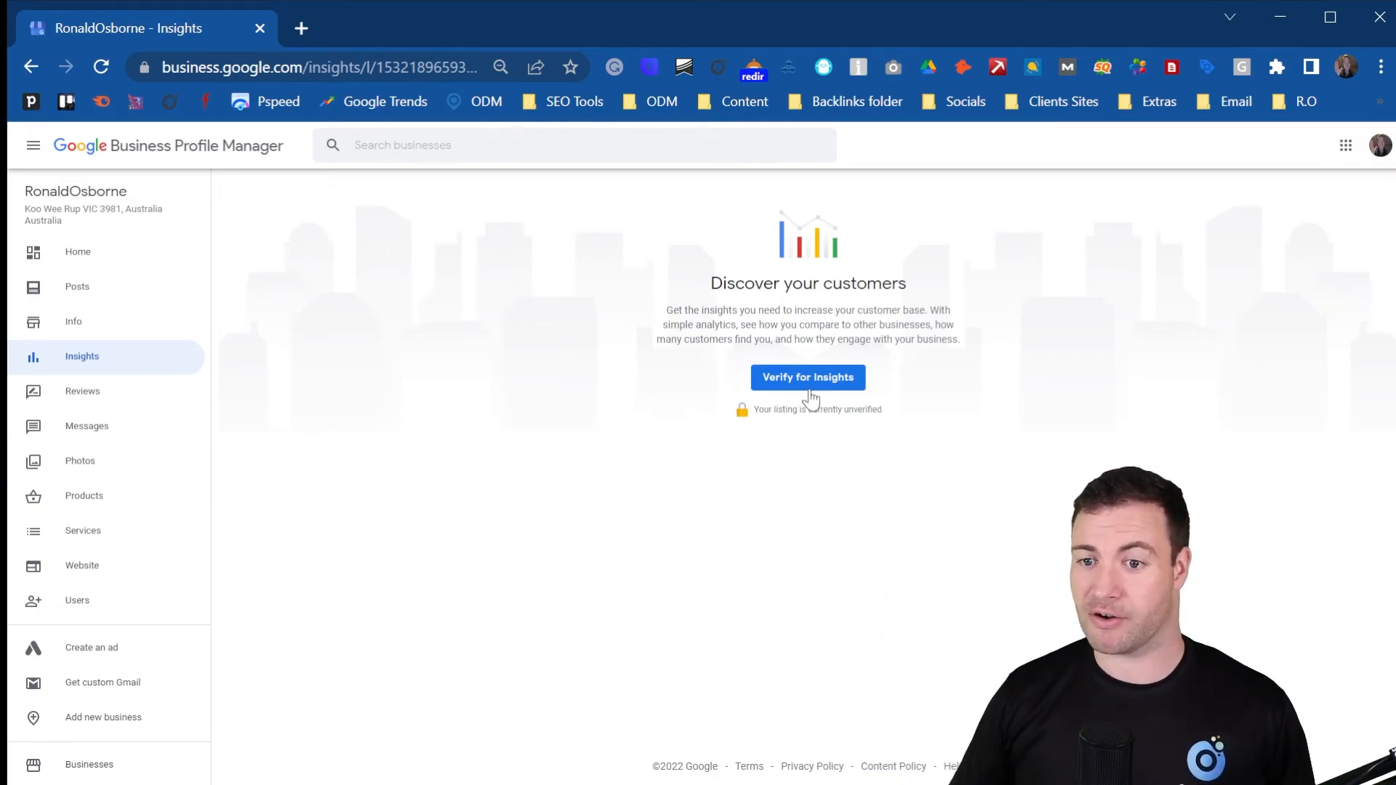
- Return to the profile's home dashboard and review its cards for verification, posts, managers, messages and advertising
left_click(110, 318)
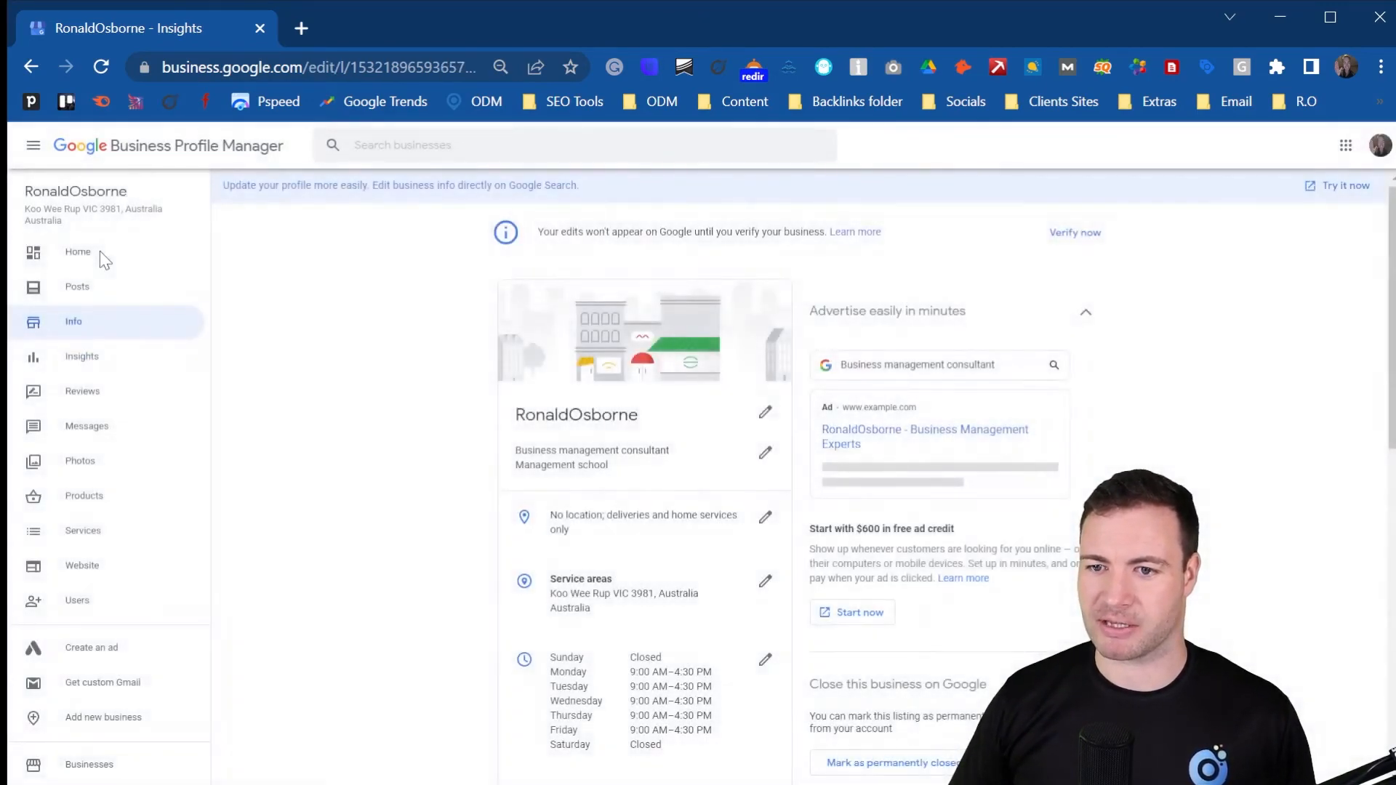
left_click(98, 256)
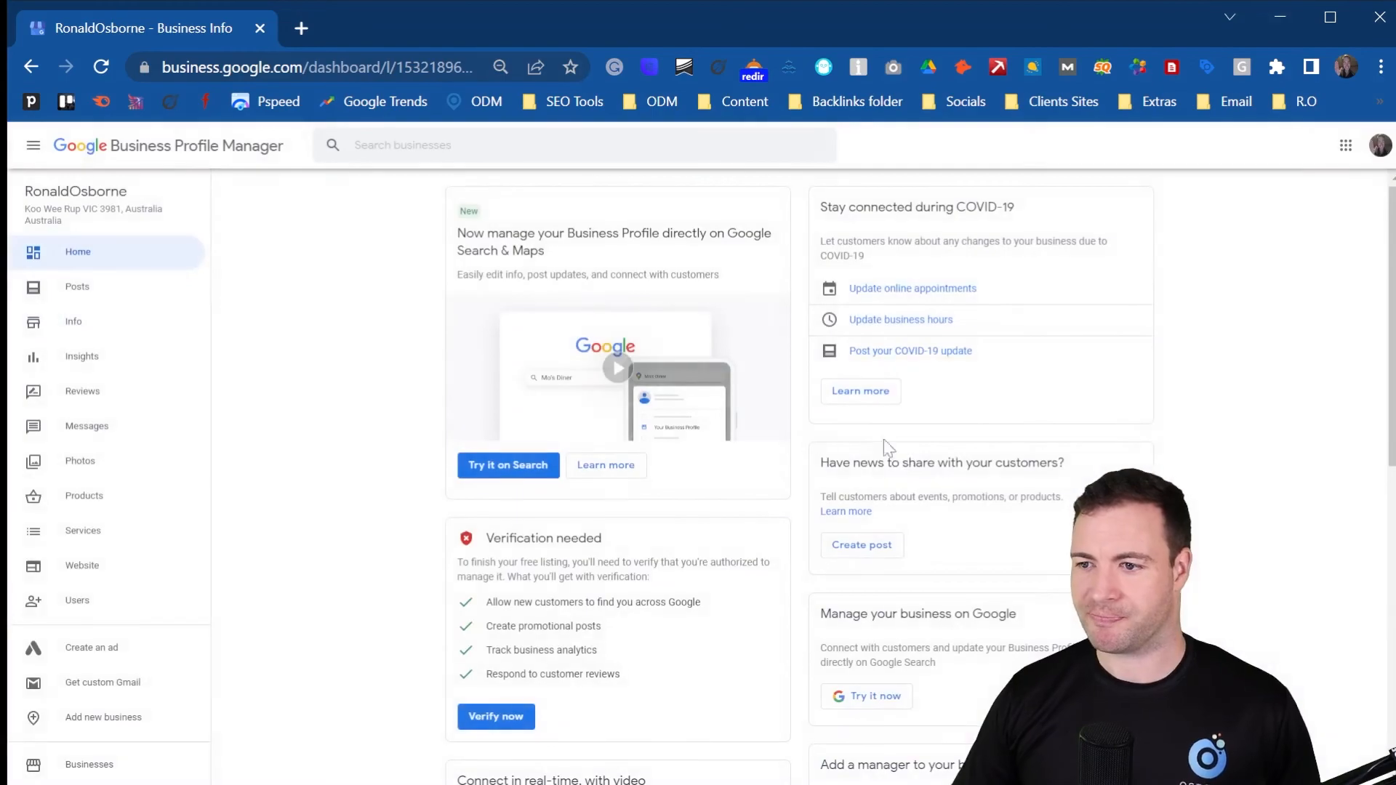
scroll(759, 493, "down", 2)
scroll(756, 491, "down", 5)
scroll(667, 508, "up", 5)
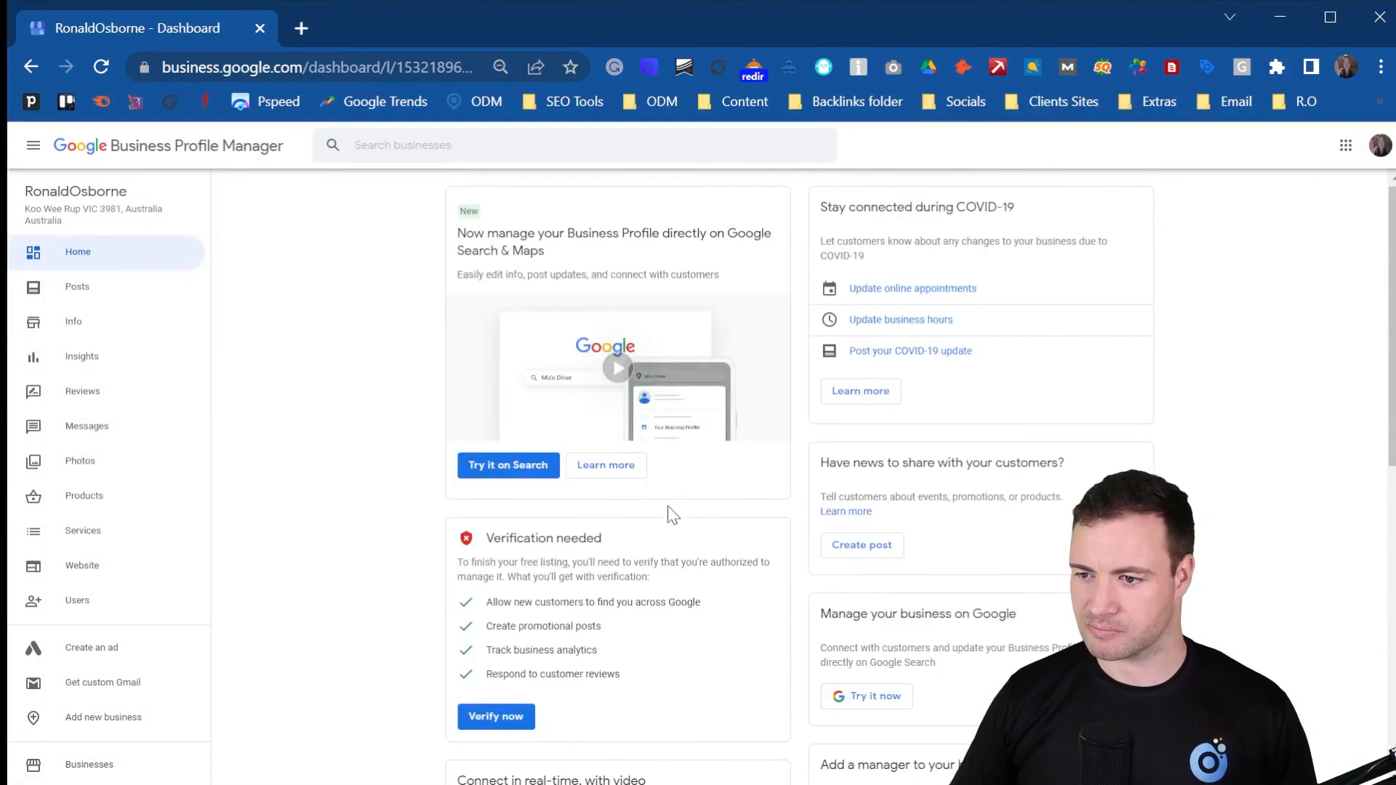
scroll(669, 508, "down", 9)
scroll(690, 477, "up", 6)
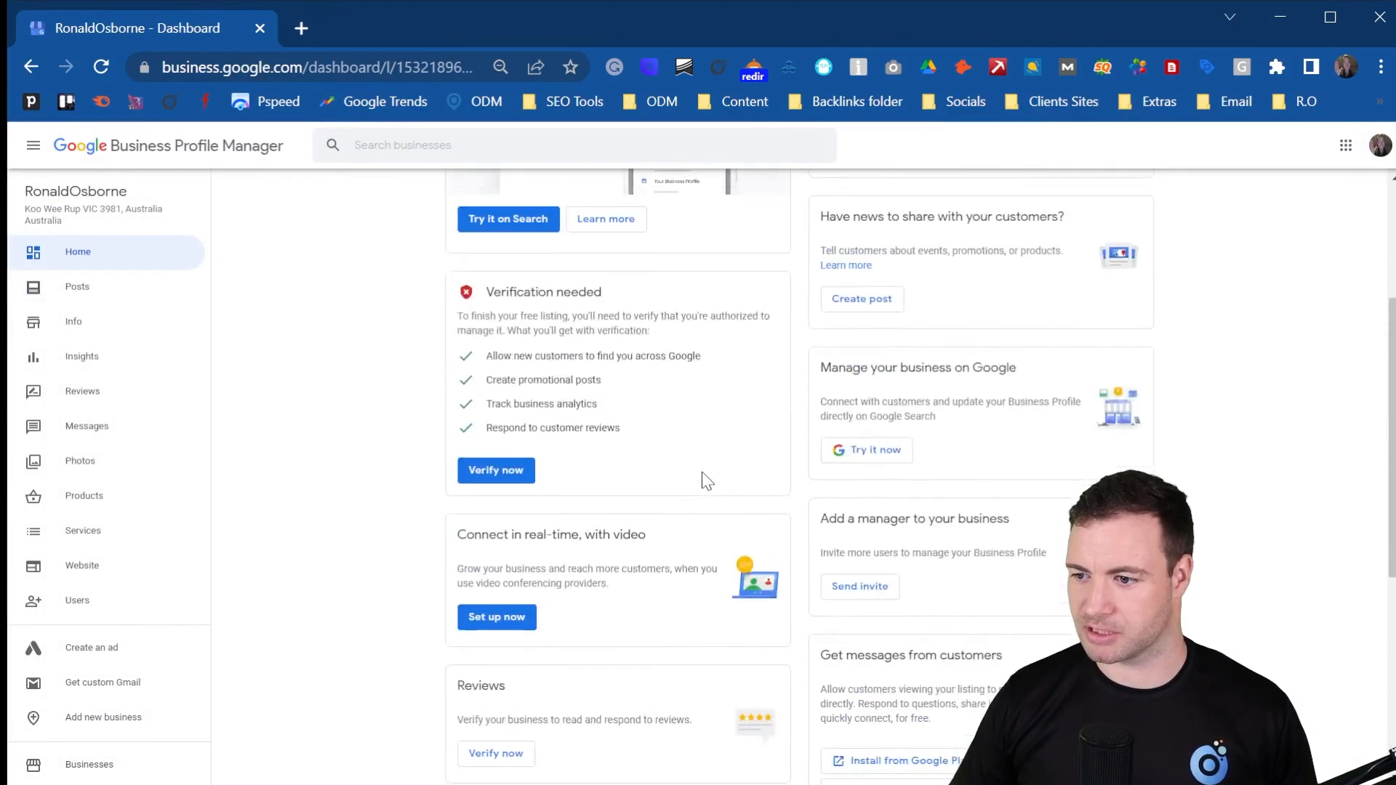
scroll(676, 495, "down", 6)
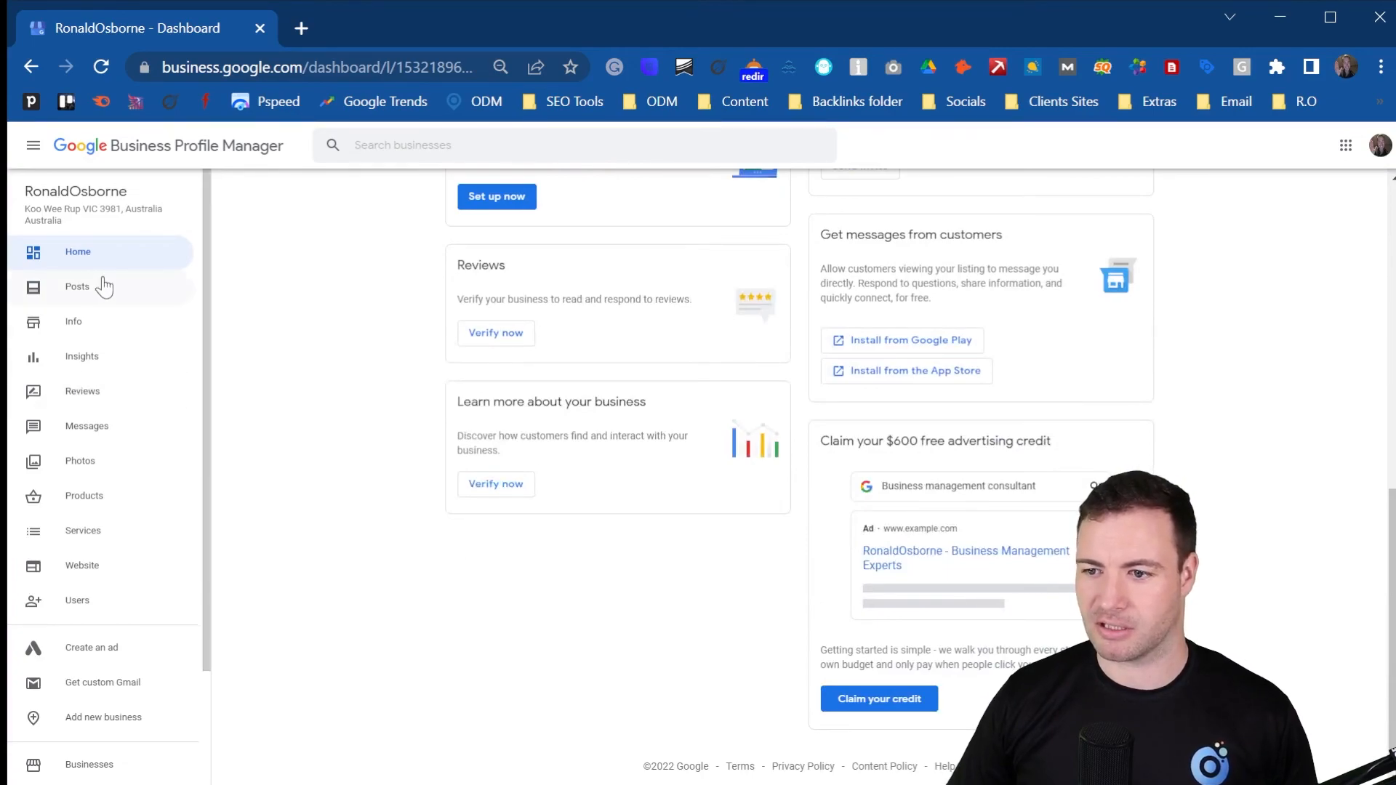
- Reopen the business information and review all its entries from the name and categories down to the description, opening date and photos
left_click(133, 325)
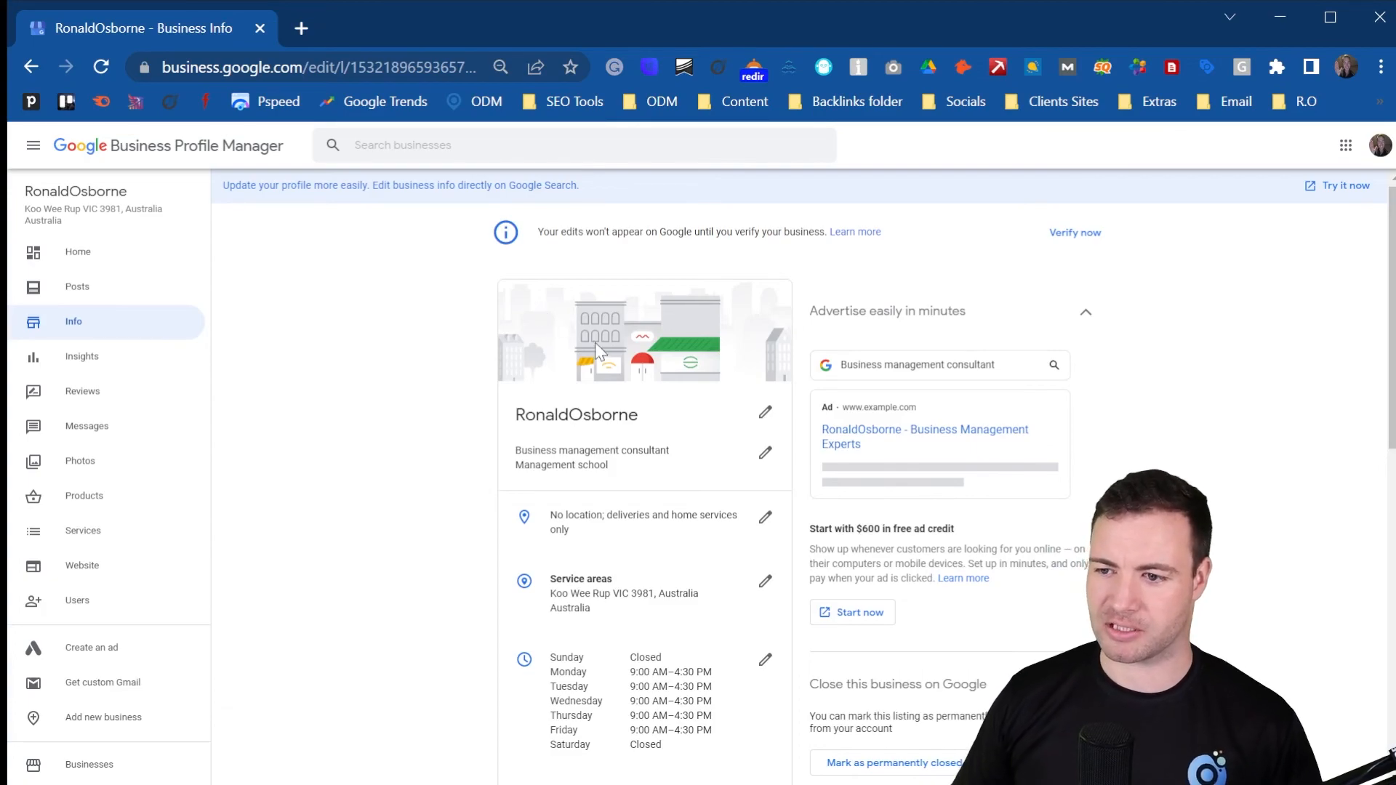
scroll(587, 333, "down", 3)
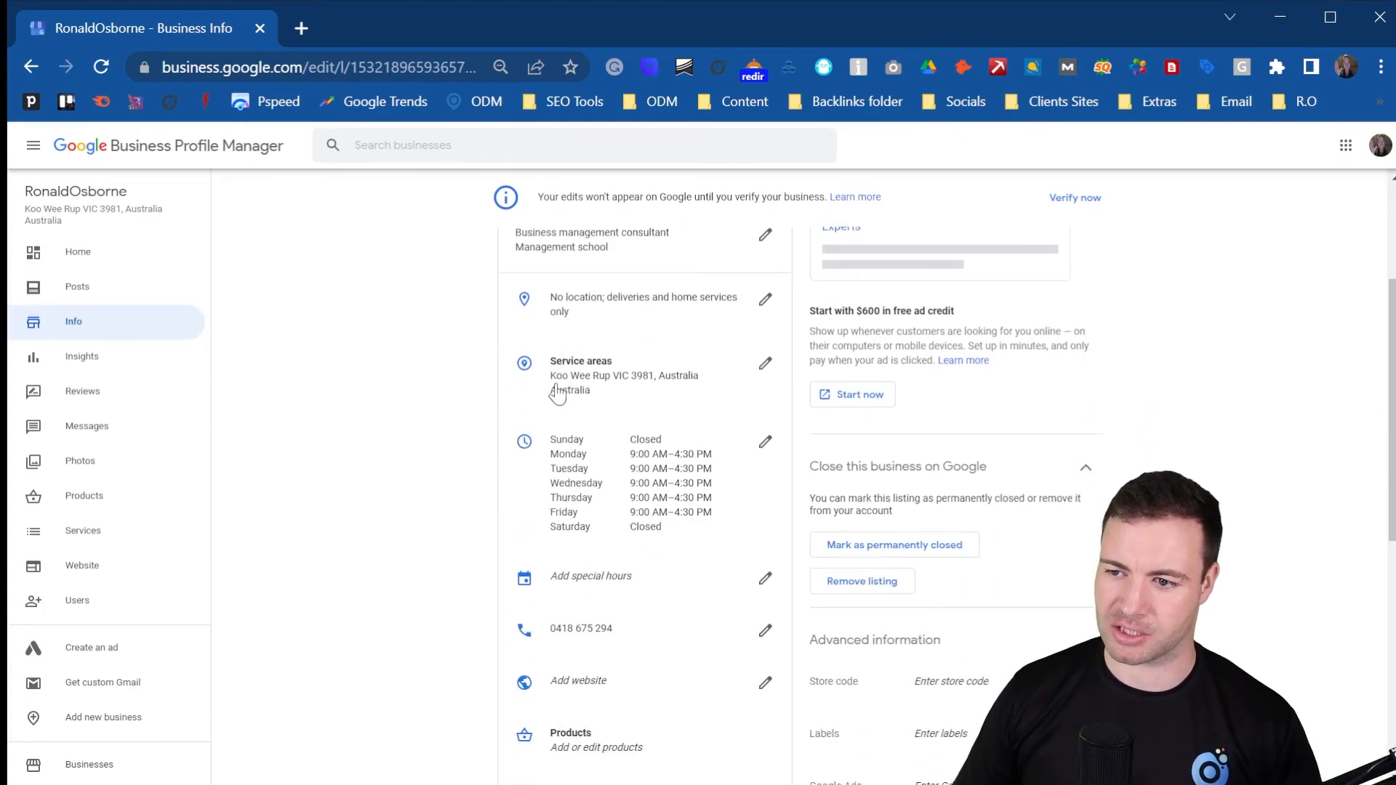
scroll(618, 480, "down", 2)
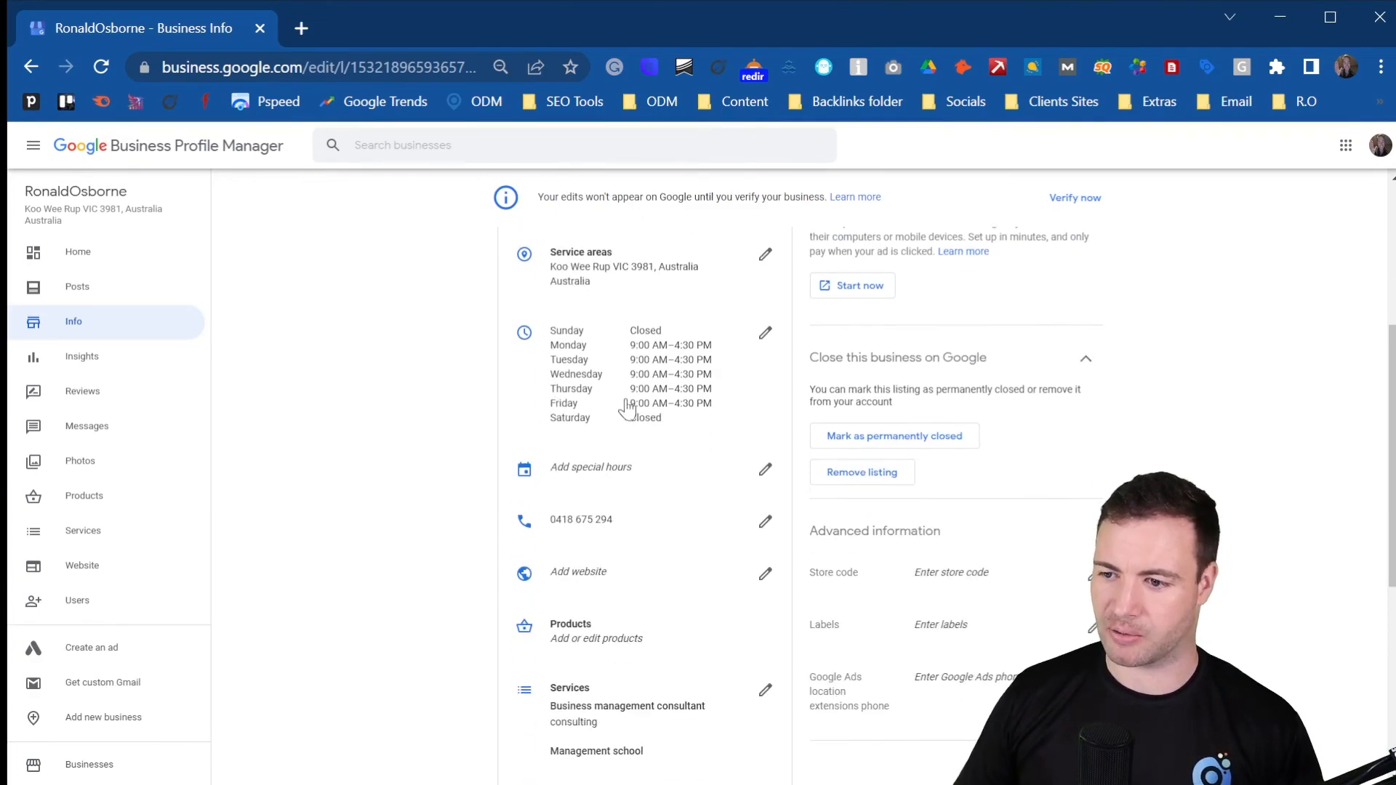
scroll(591, 476, "down", 2)
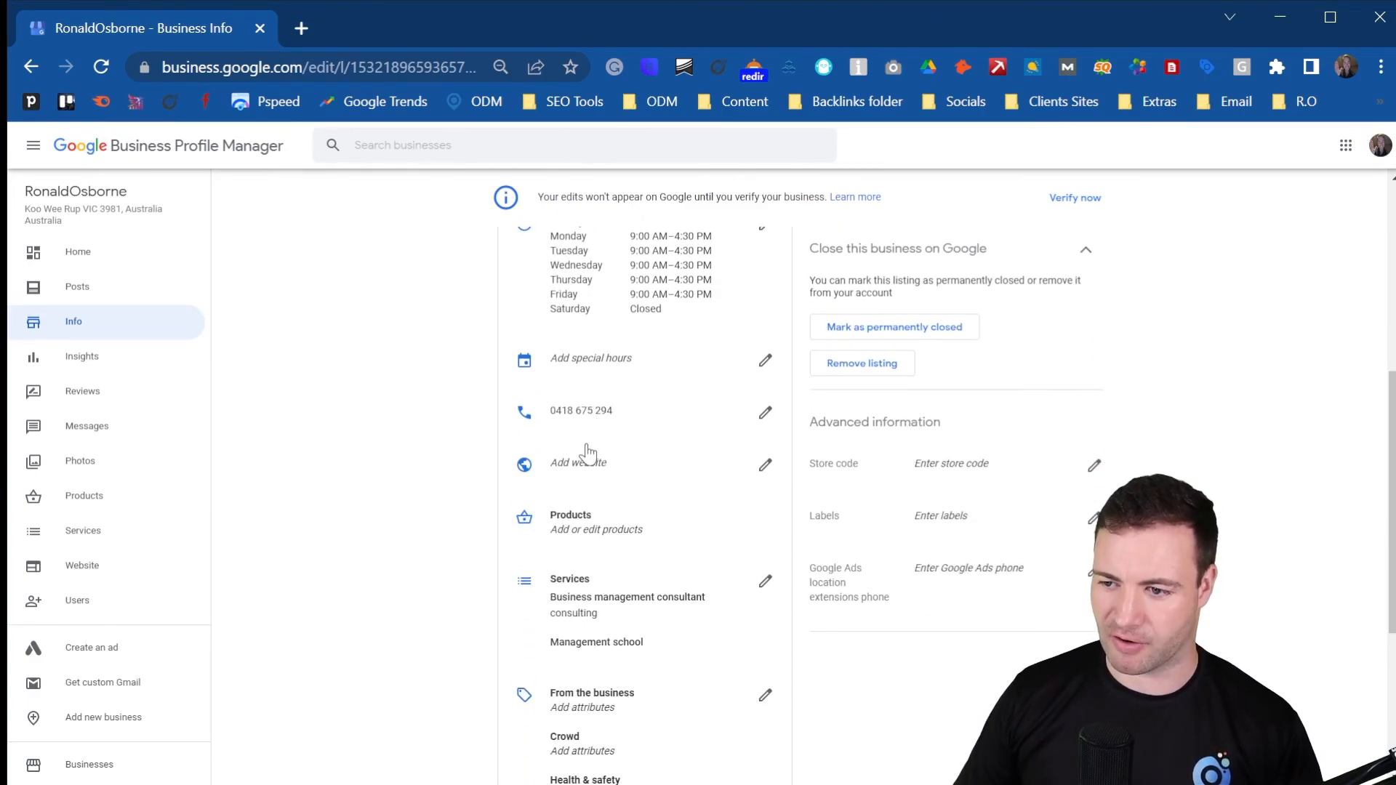
scroll(585, 499, "down", 1)
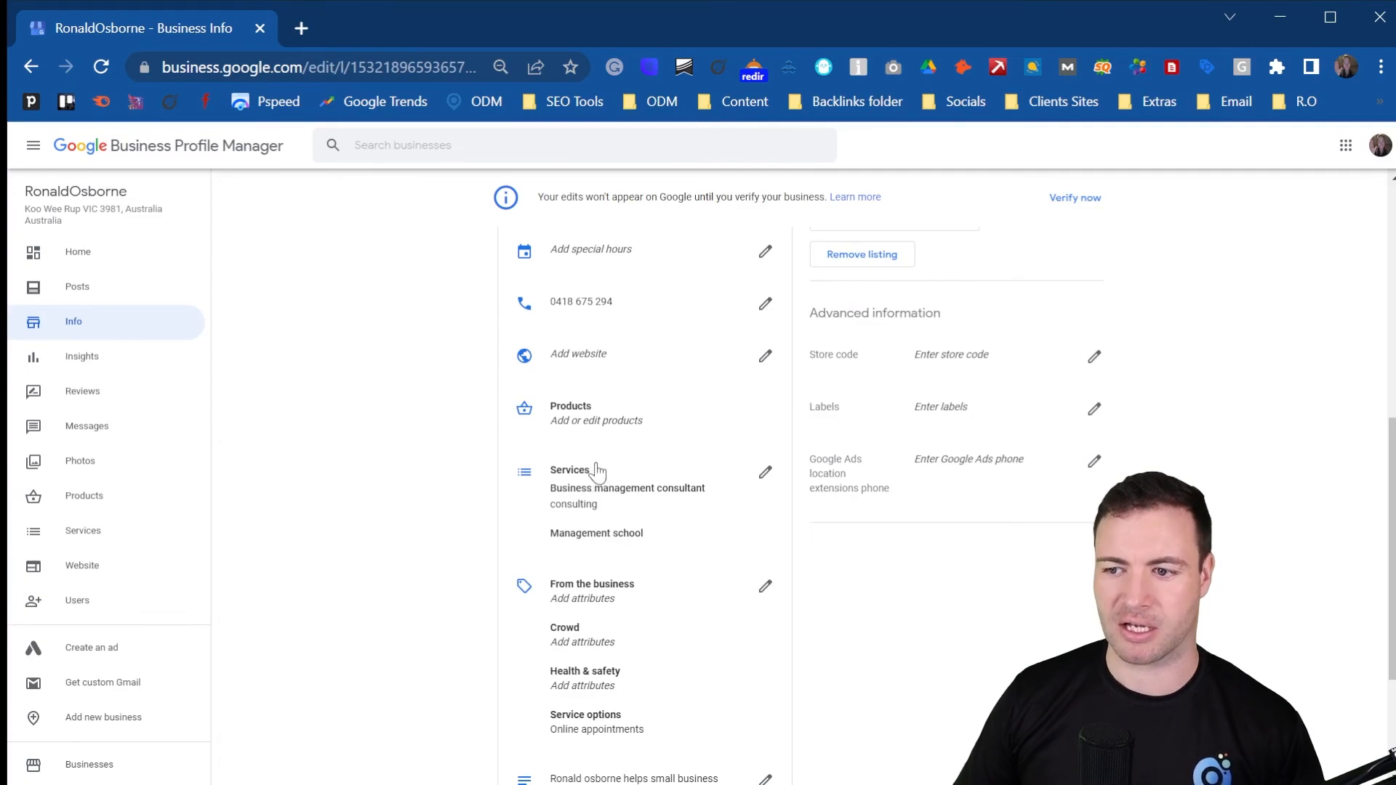
scroll(595, 488, "down", 1)
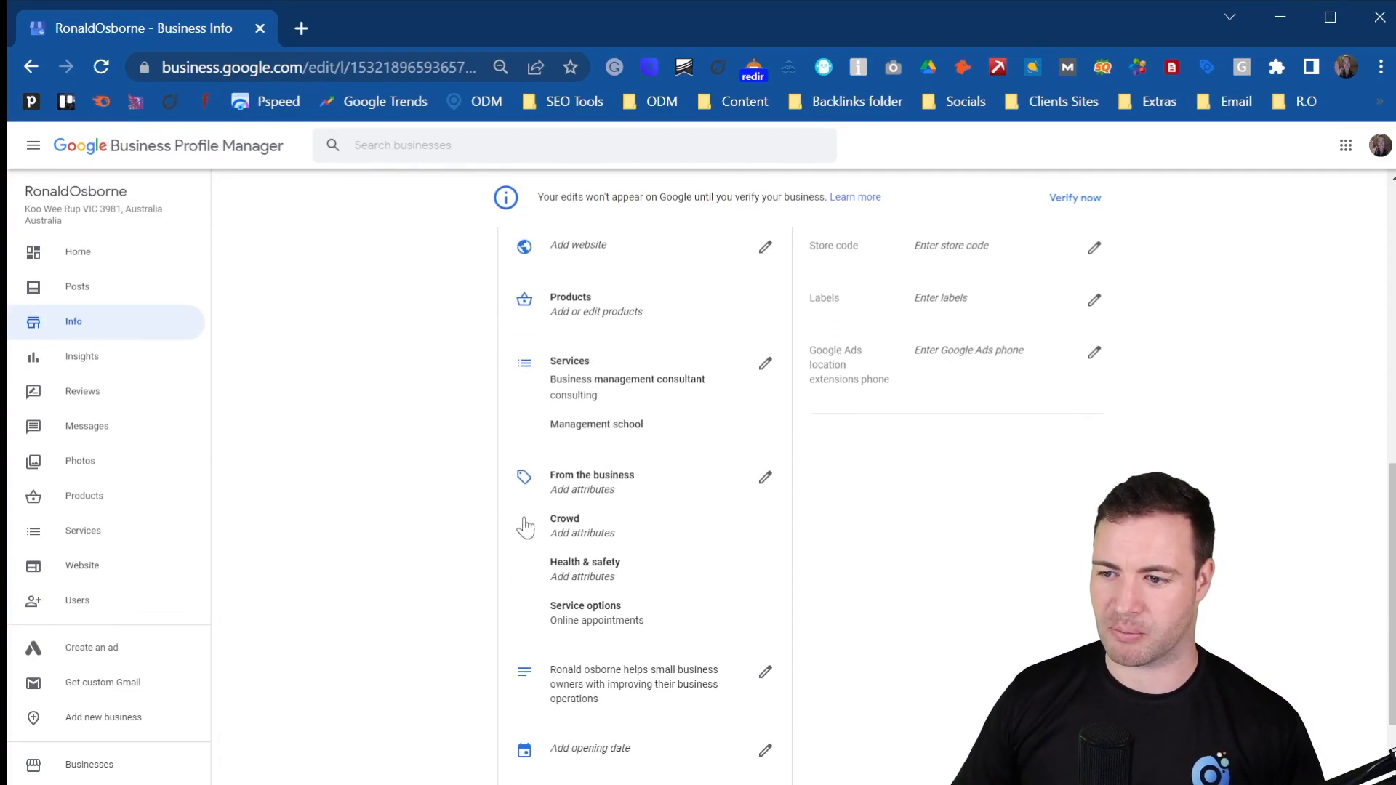
scroll(374, 593, "down", 1)
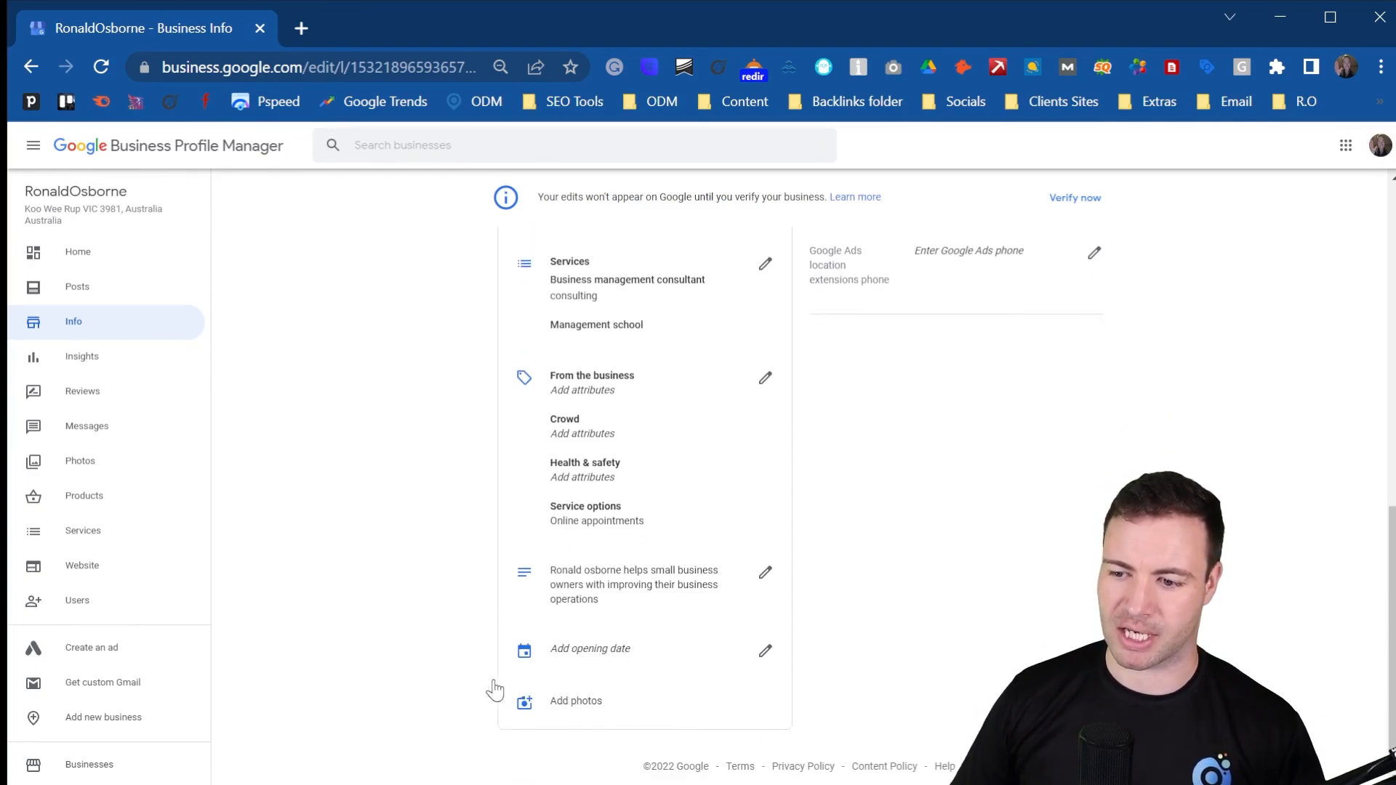
scroll(663, 610, "up", 5)
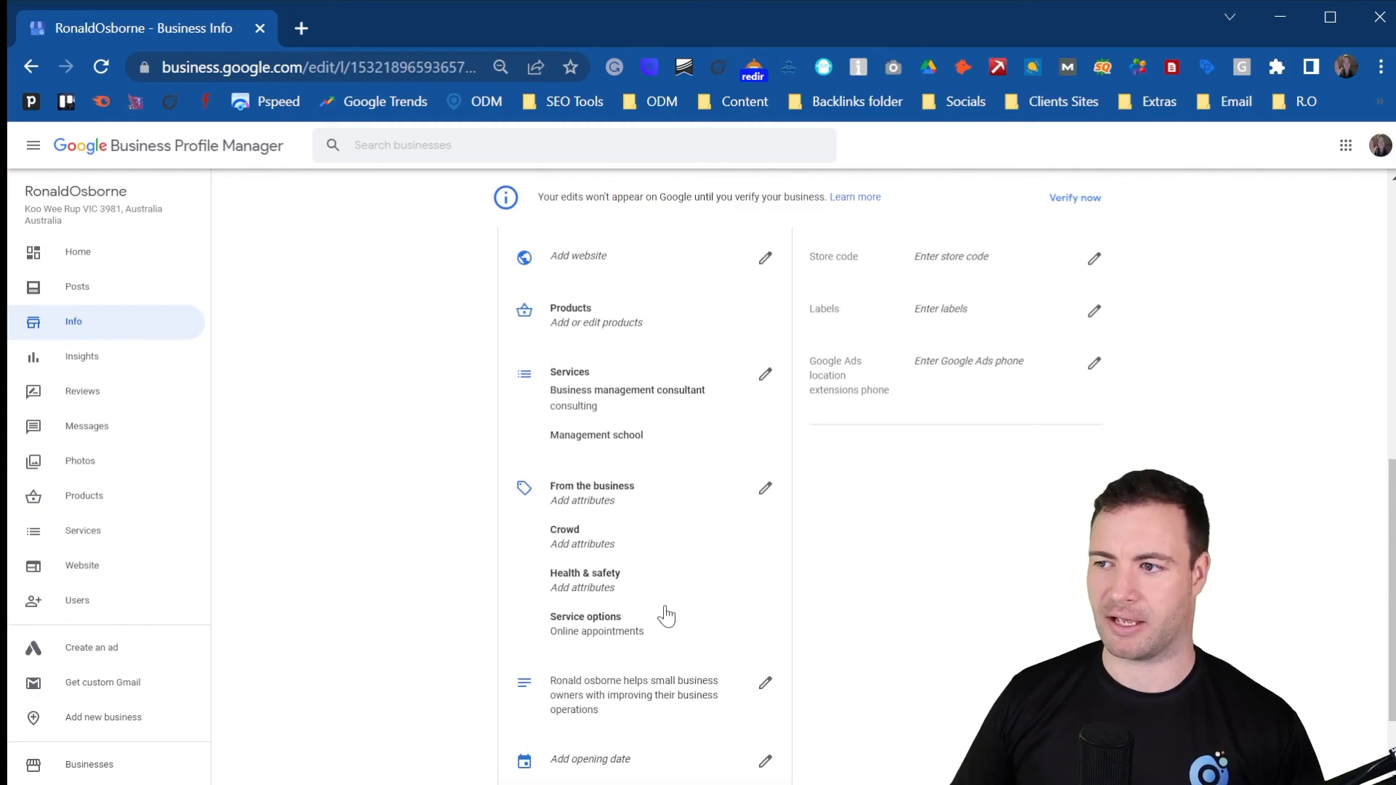